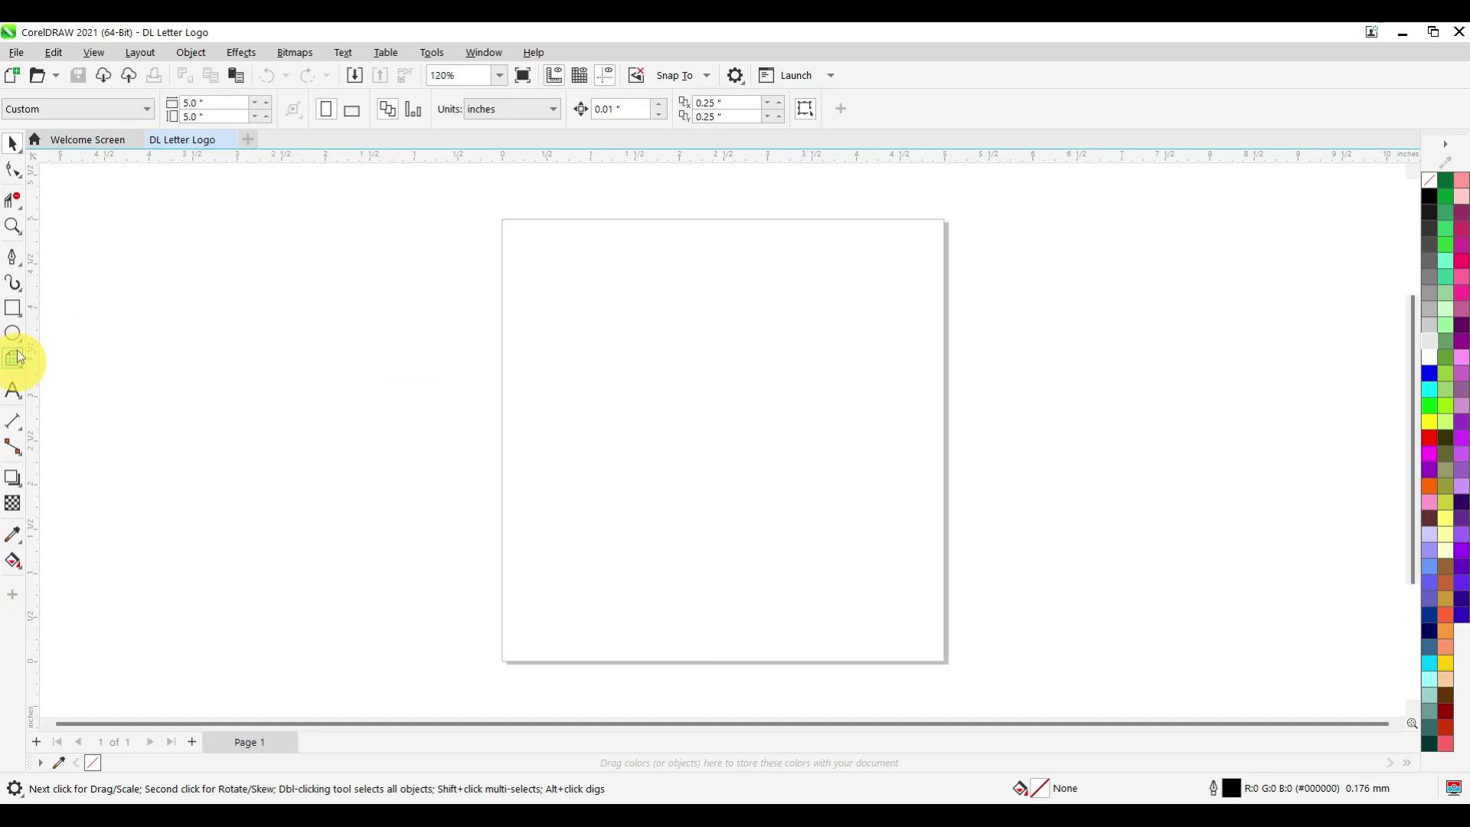
# Step: Add the artistic text "D + L" in the upper left area of the page
pyautogui.click(14, 256)
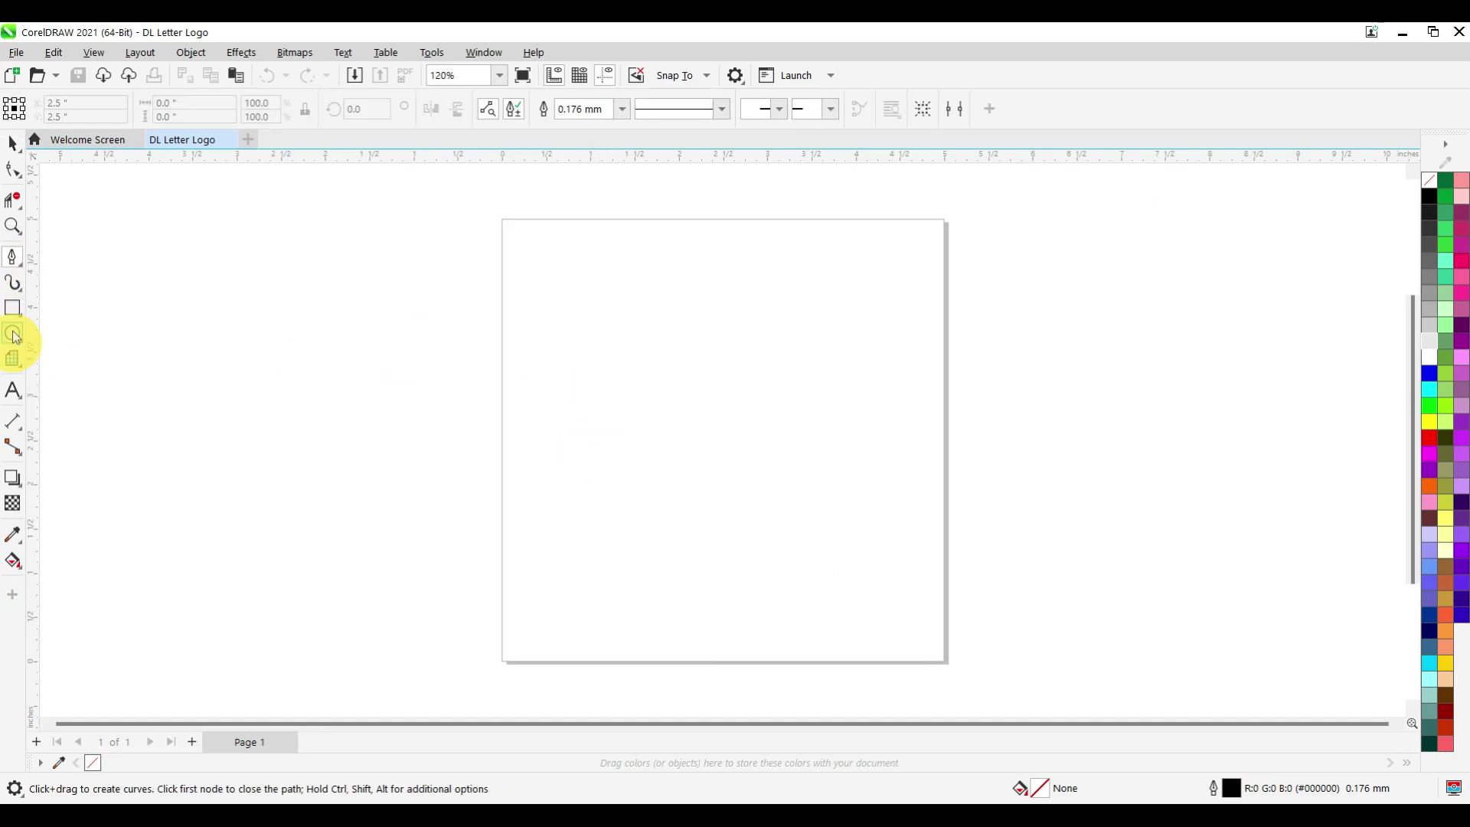
pyautogui.click(13, 390)
pyautogui.click(609, 312)
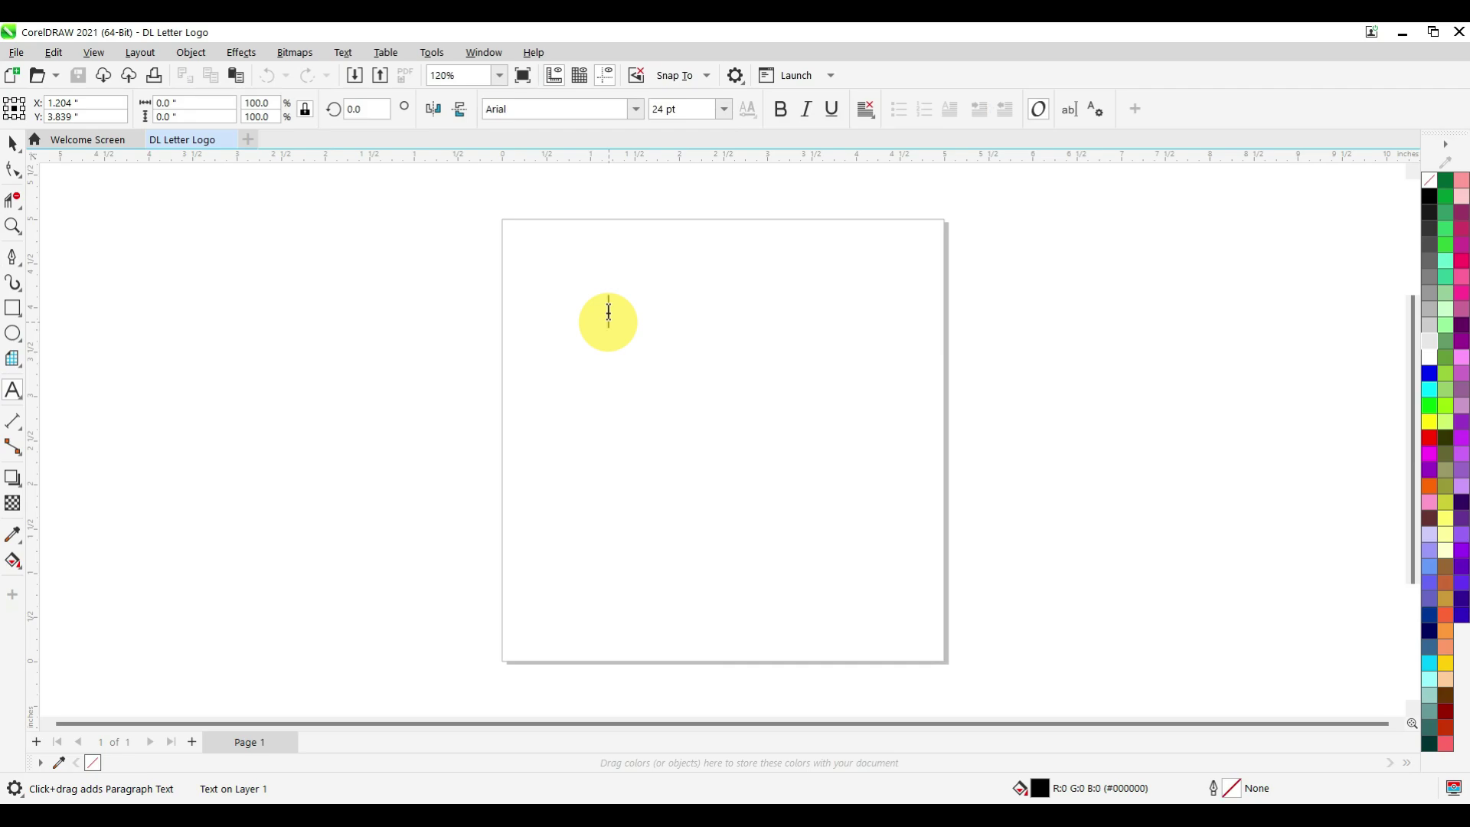
pyautogui.write('D+')
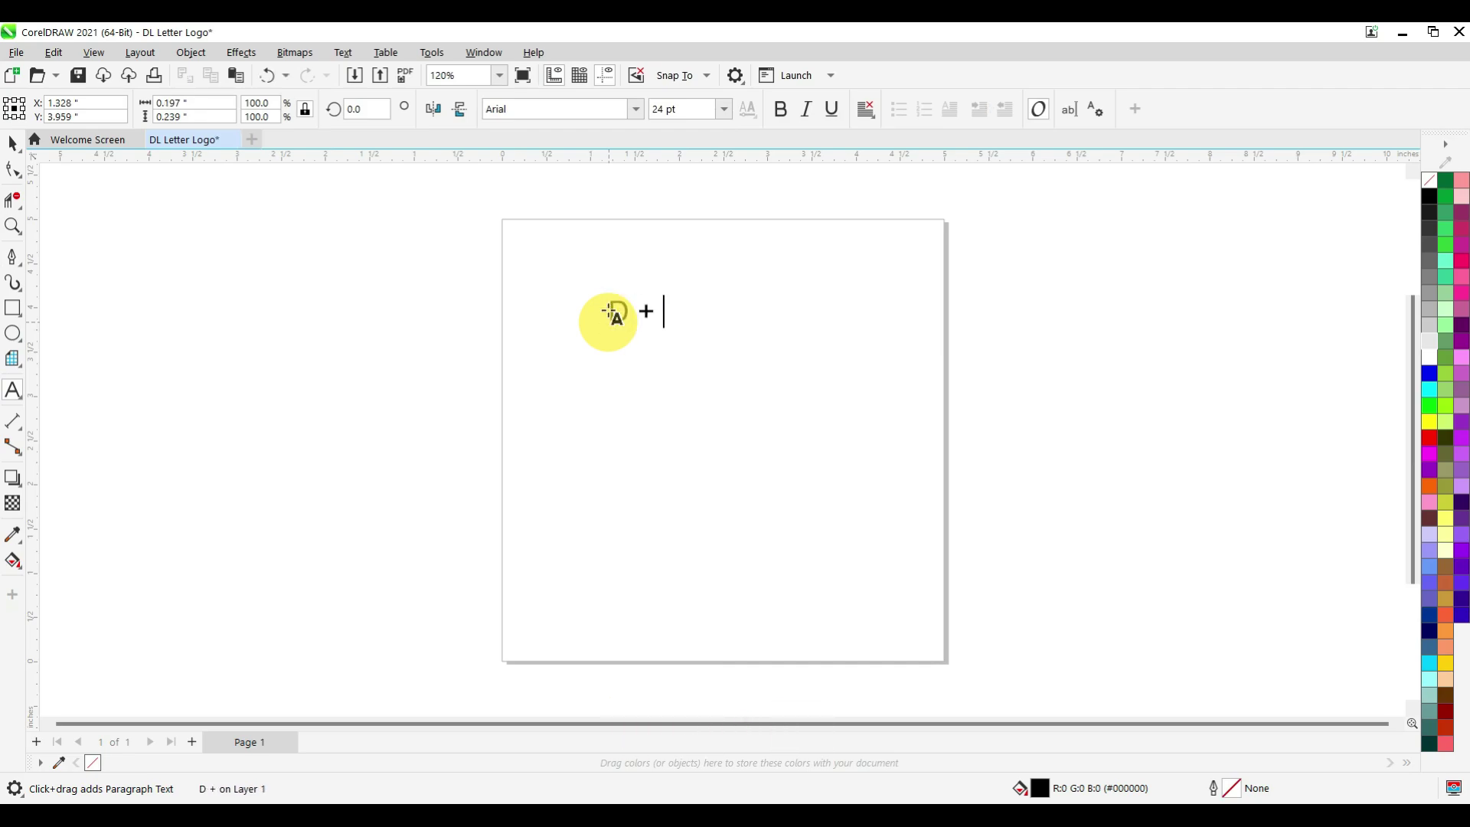
pyautogui.click(12, 144)
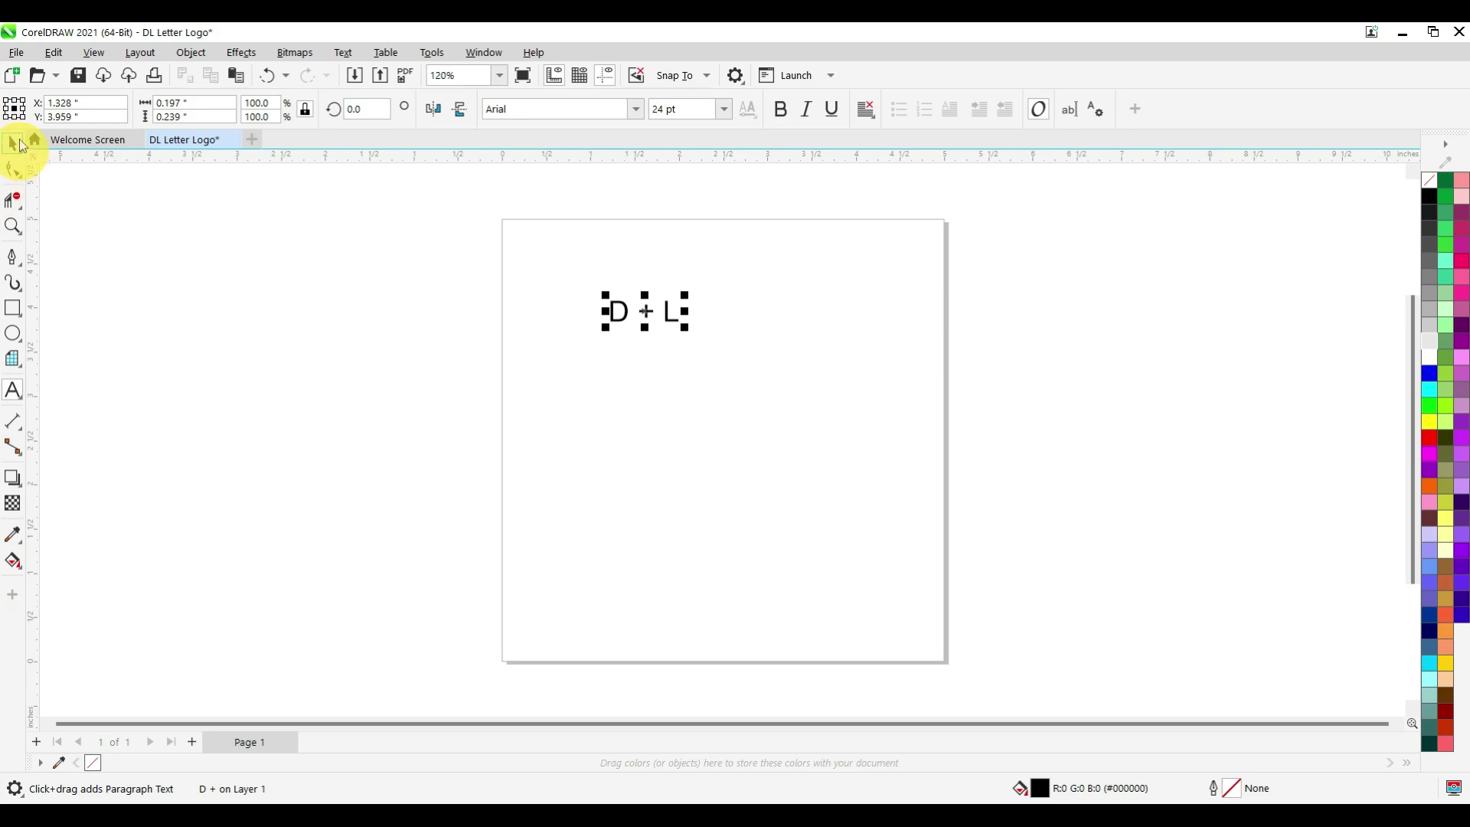
# Step: Format the "D + L" text in bold Poppins at about 44 pt and place it just above the page's top edge
pyautogui.click(634, 108)
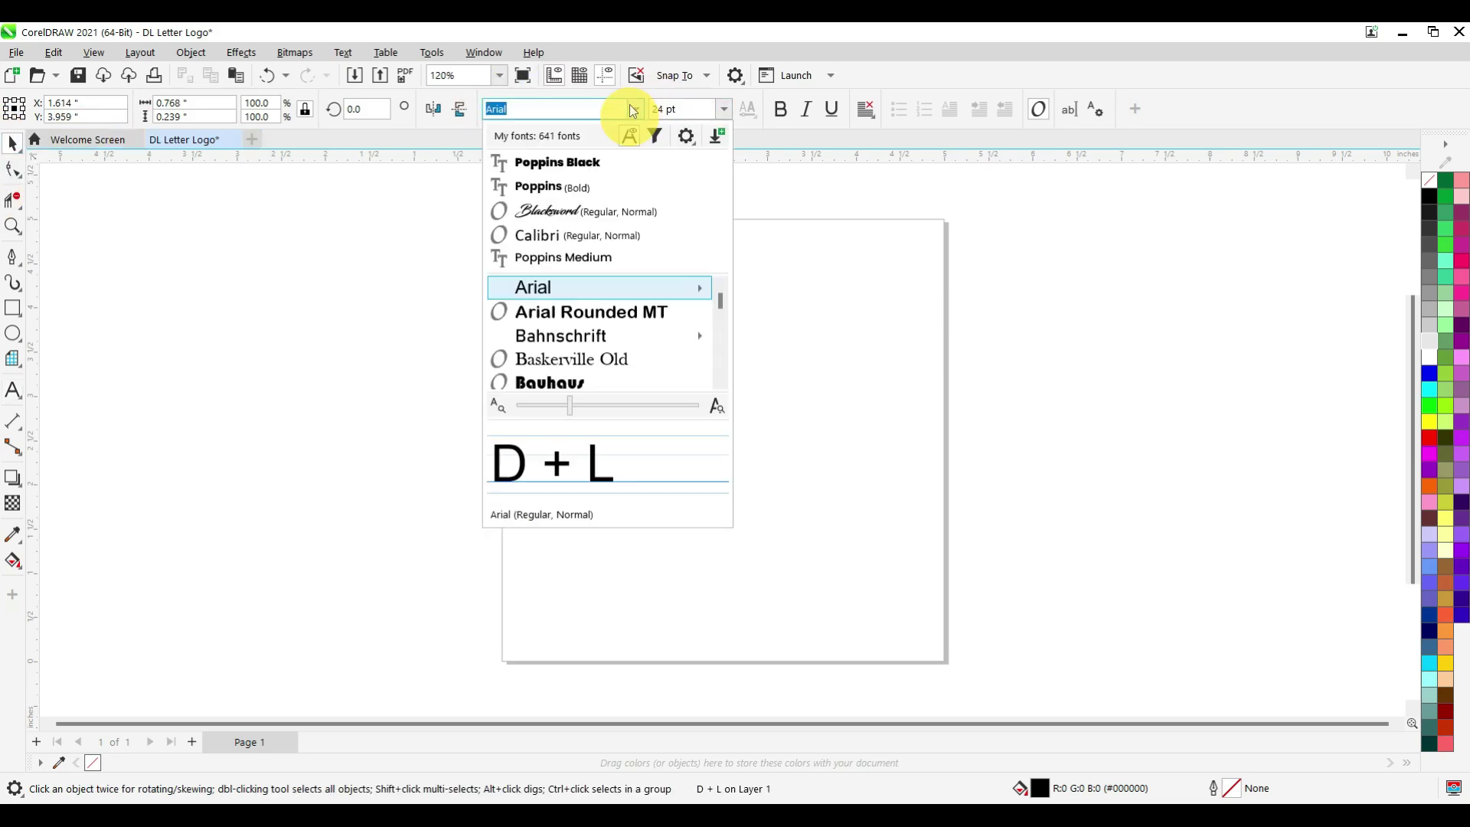
pyautogui.click(594, 165)
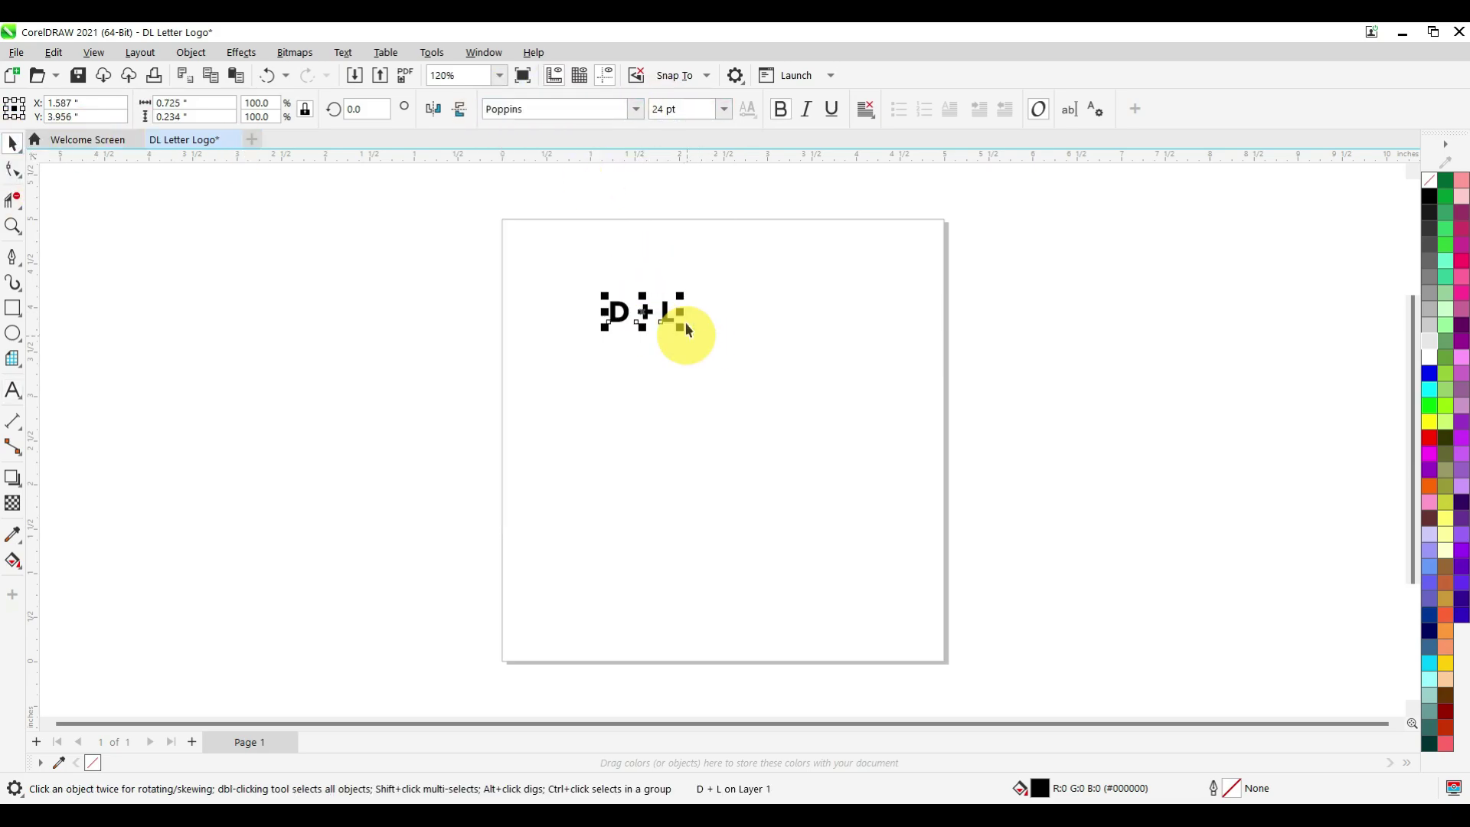
pyautogui.moveTo(681, 329); pyautogui.dragTo(709, 187)
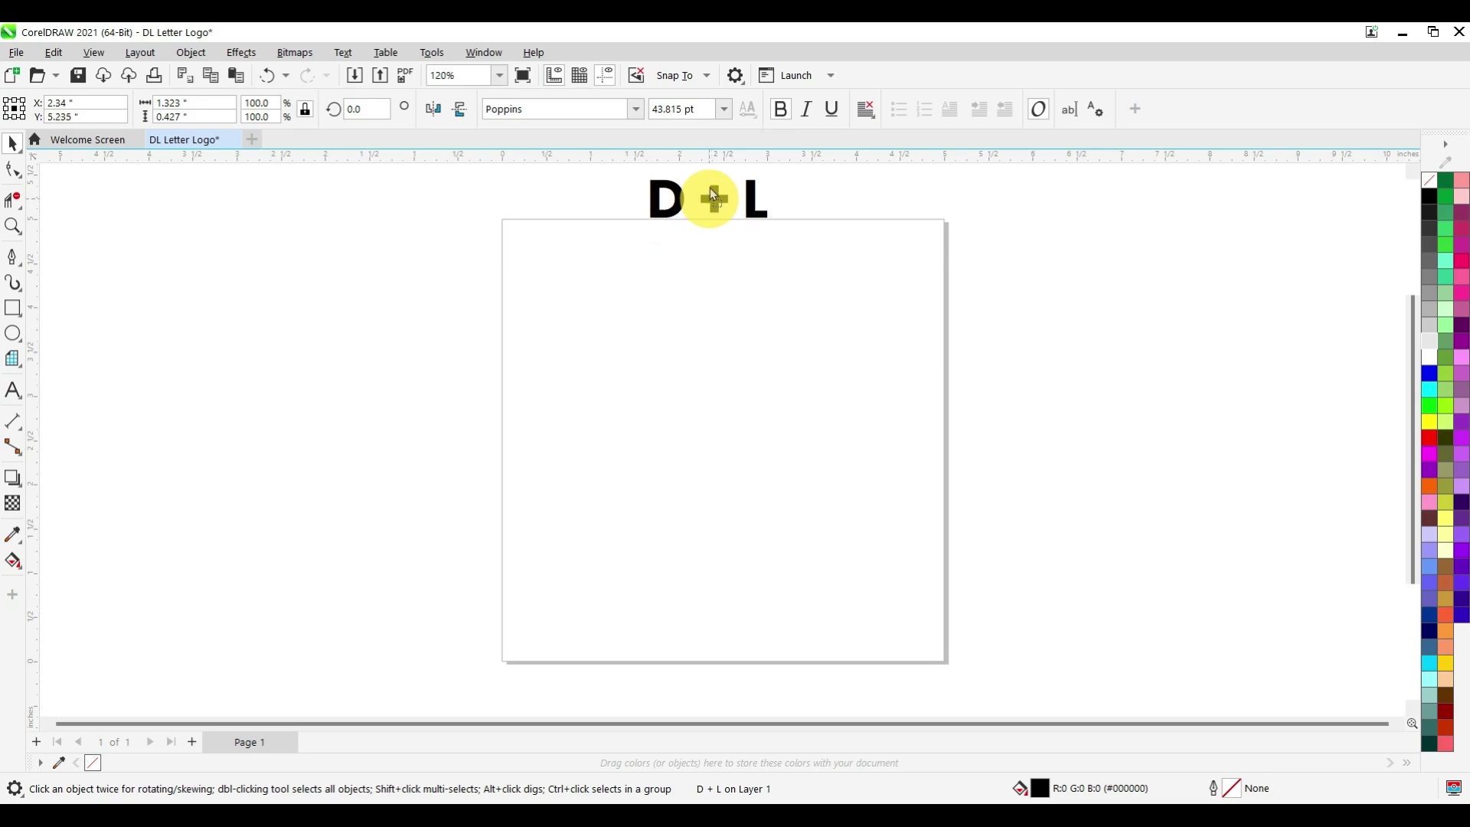
pyautogui.click(601, 327)
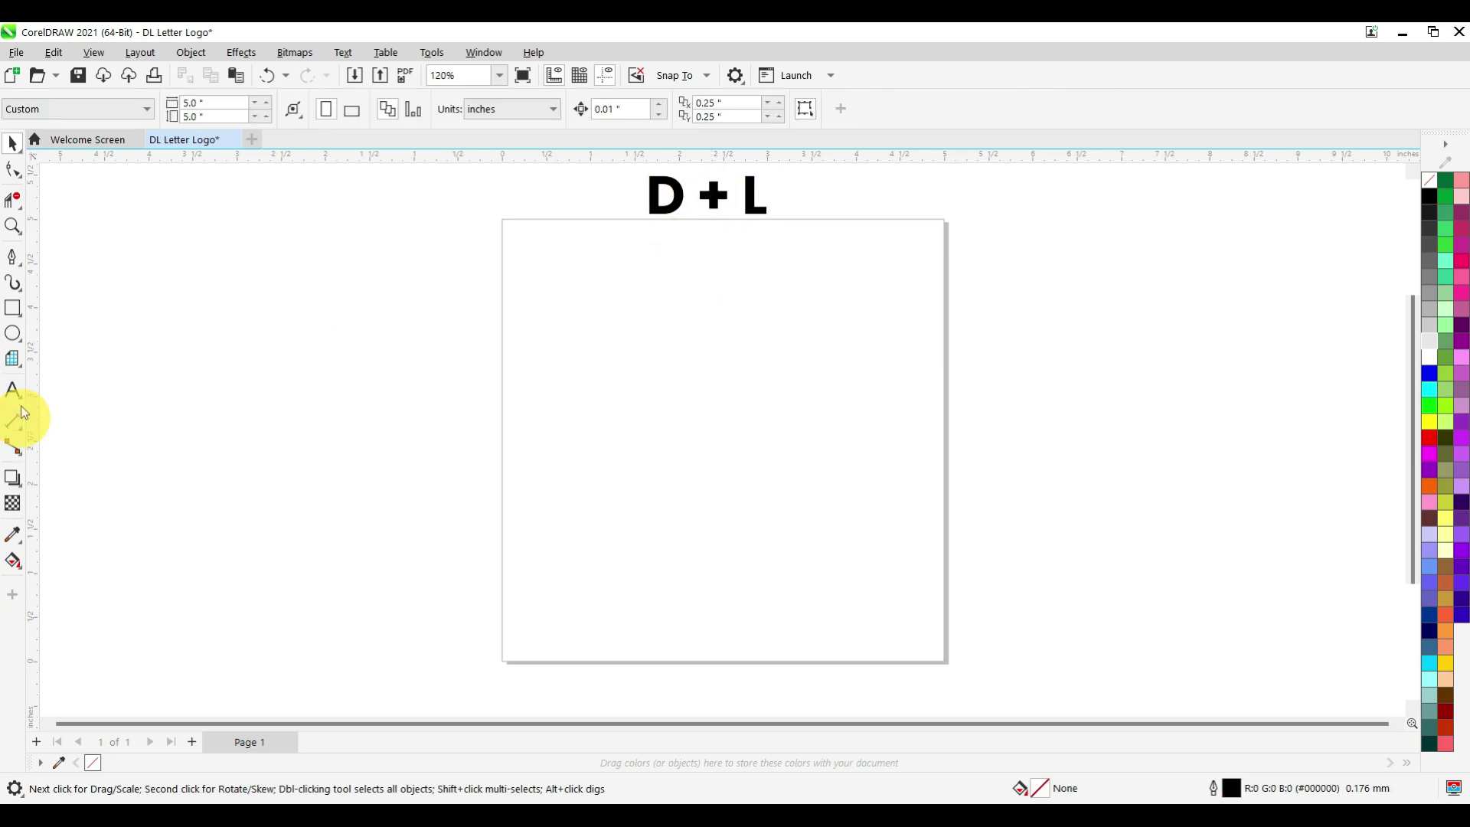
# Step: Draw a vertical line about 3.4 inches long with the Pen tool, ending at the page's bottom edge, left of centre
pyautogui.click(15, 255)
pyautogui.click(606, 356)
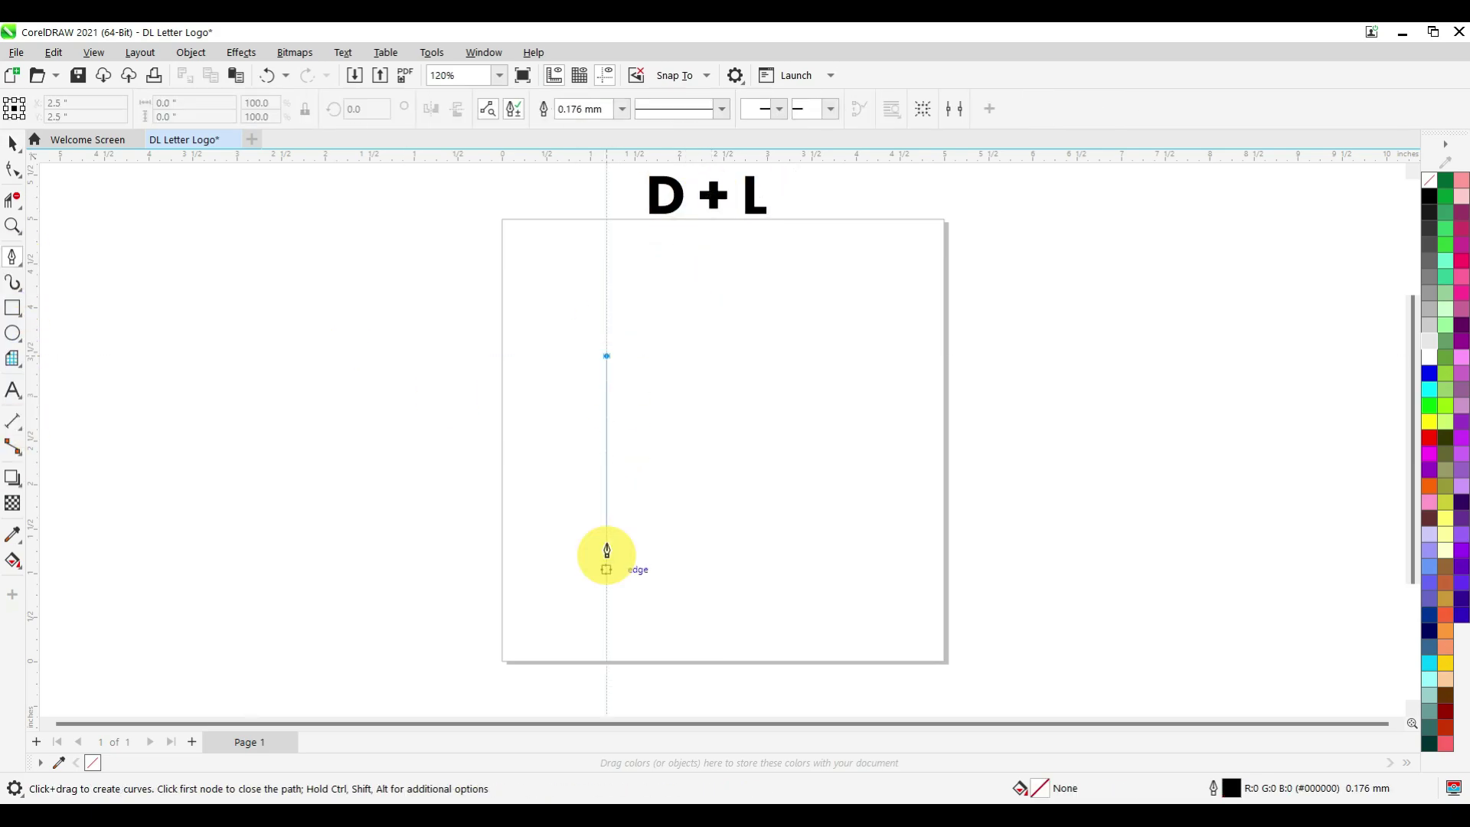
pyautogui.doubleClick(606, 663)
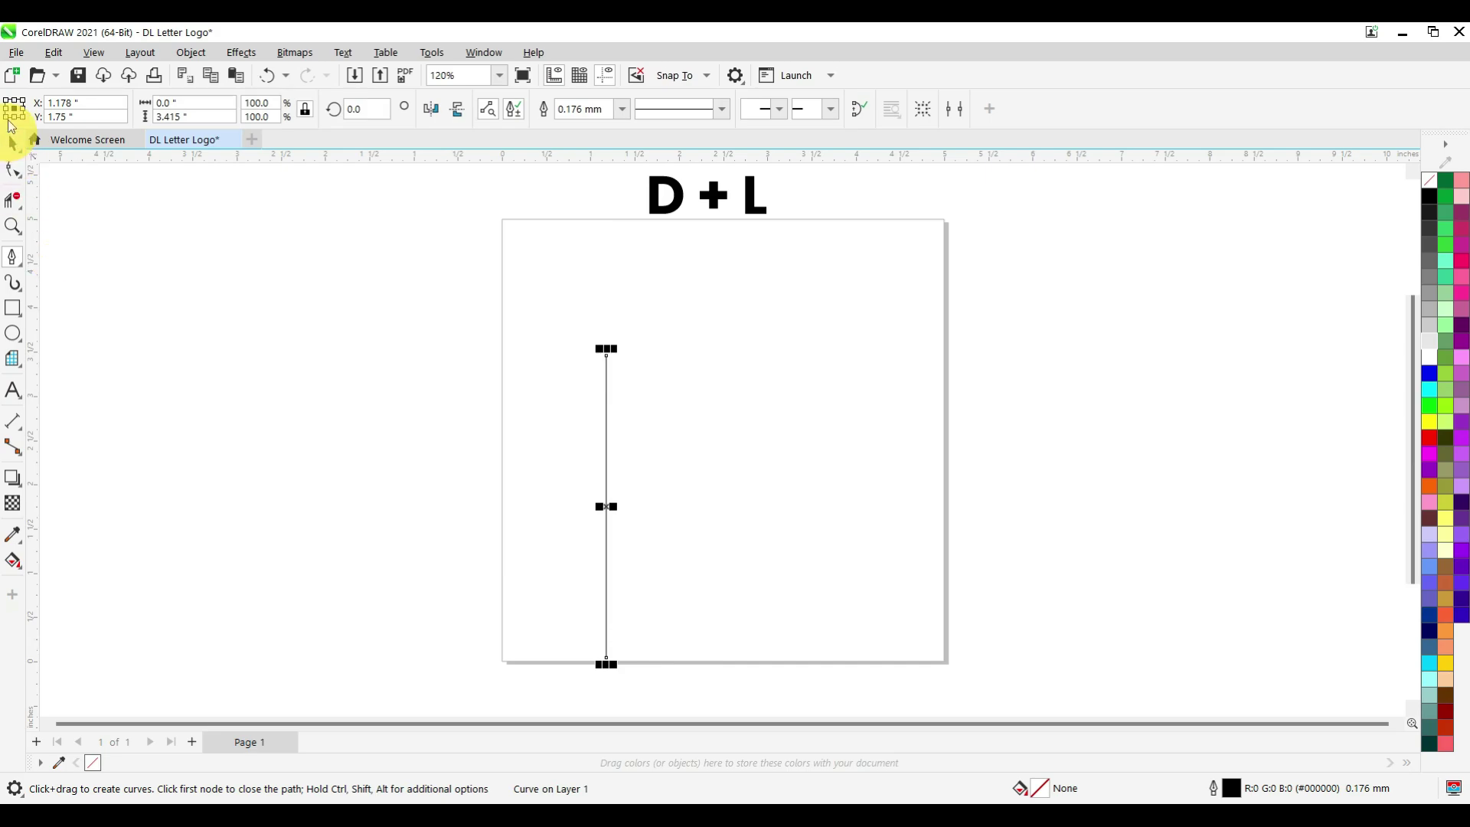
pyautogui.click(14, 141)
pyautogui.moveTo(605, 503); pyautogui.dragTo(618, 493)
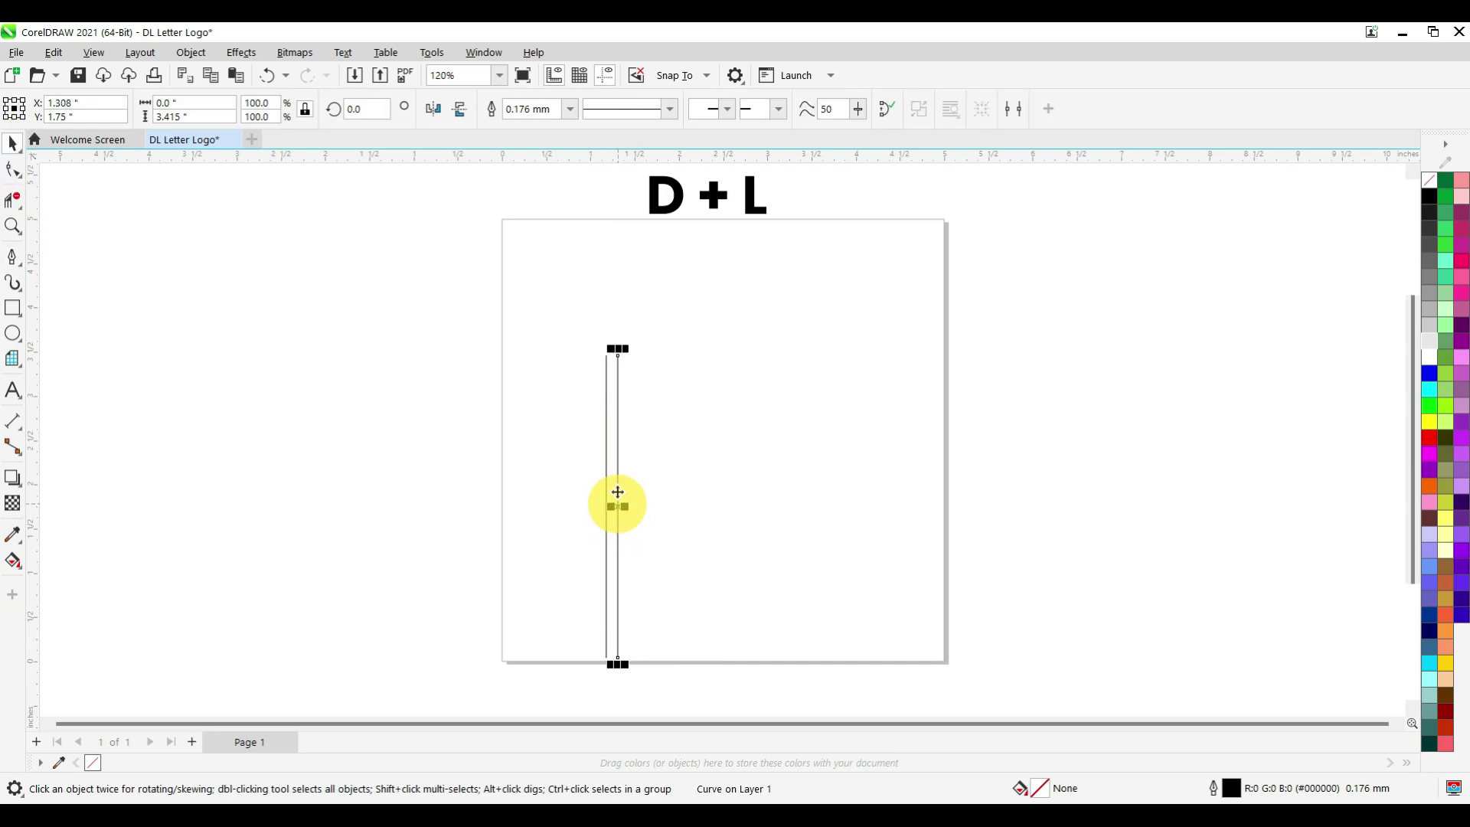
pyautogui.click(658, 490)
pyautogui.hotkey('ctrl', 'z')
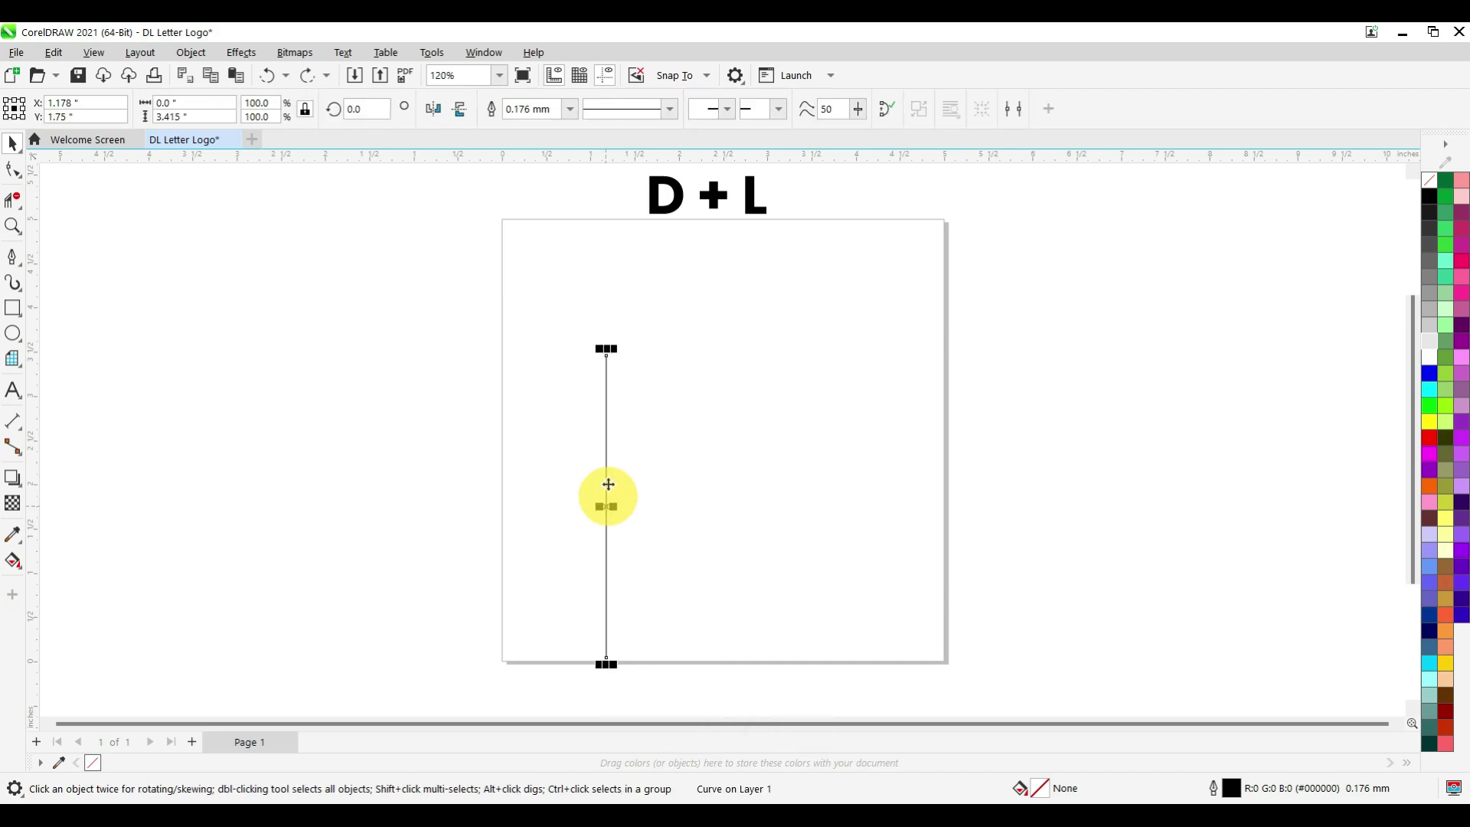
# Step: Copy and paste the vertical line, placing the copy about 0.12 inches to its right
pyautogui.click(55, 51)
pyautogui.click(89, 157)
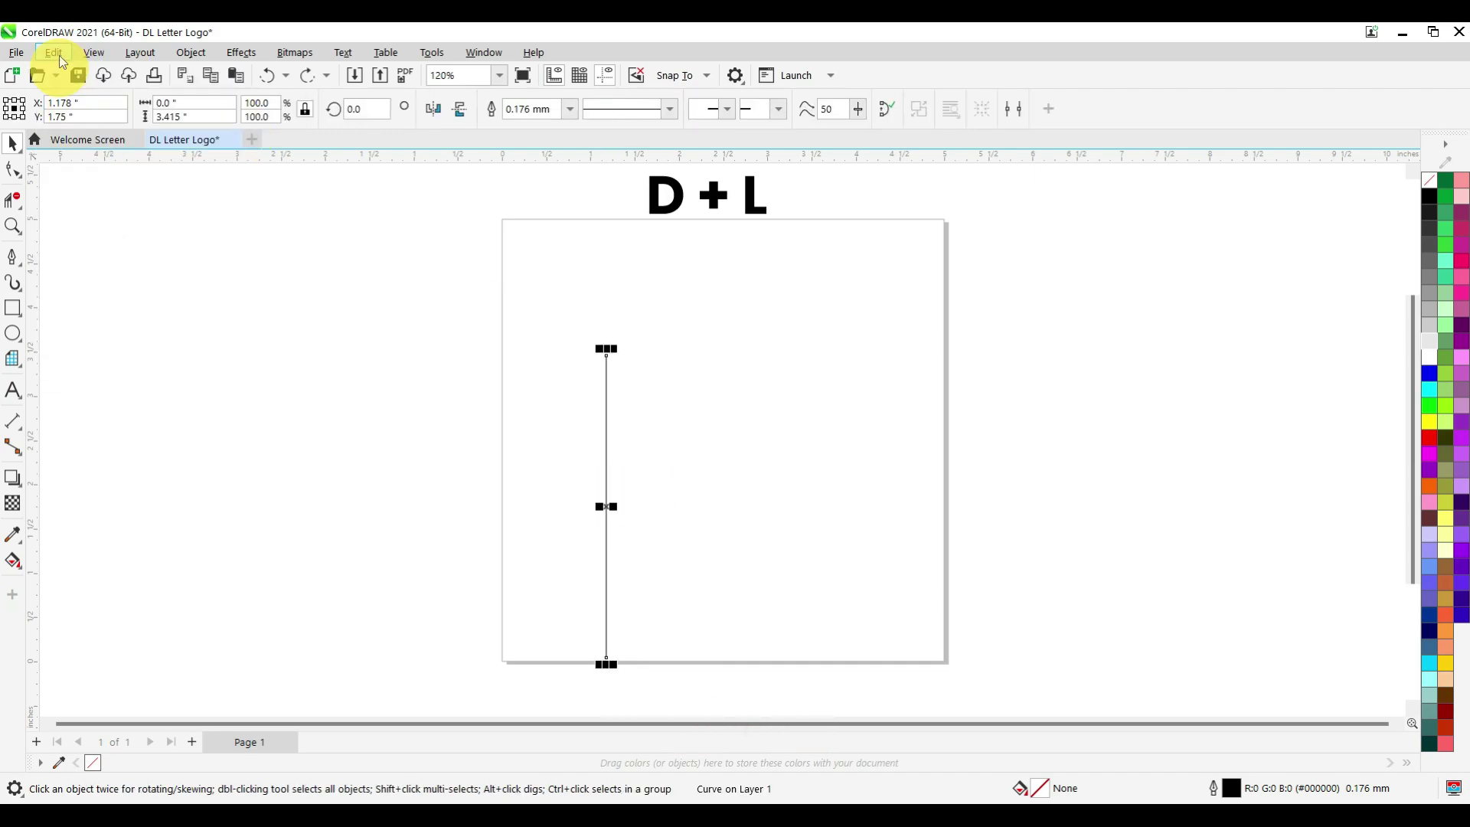
pyautogui.click(57, 52)
pyautogui.click(88, 199)
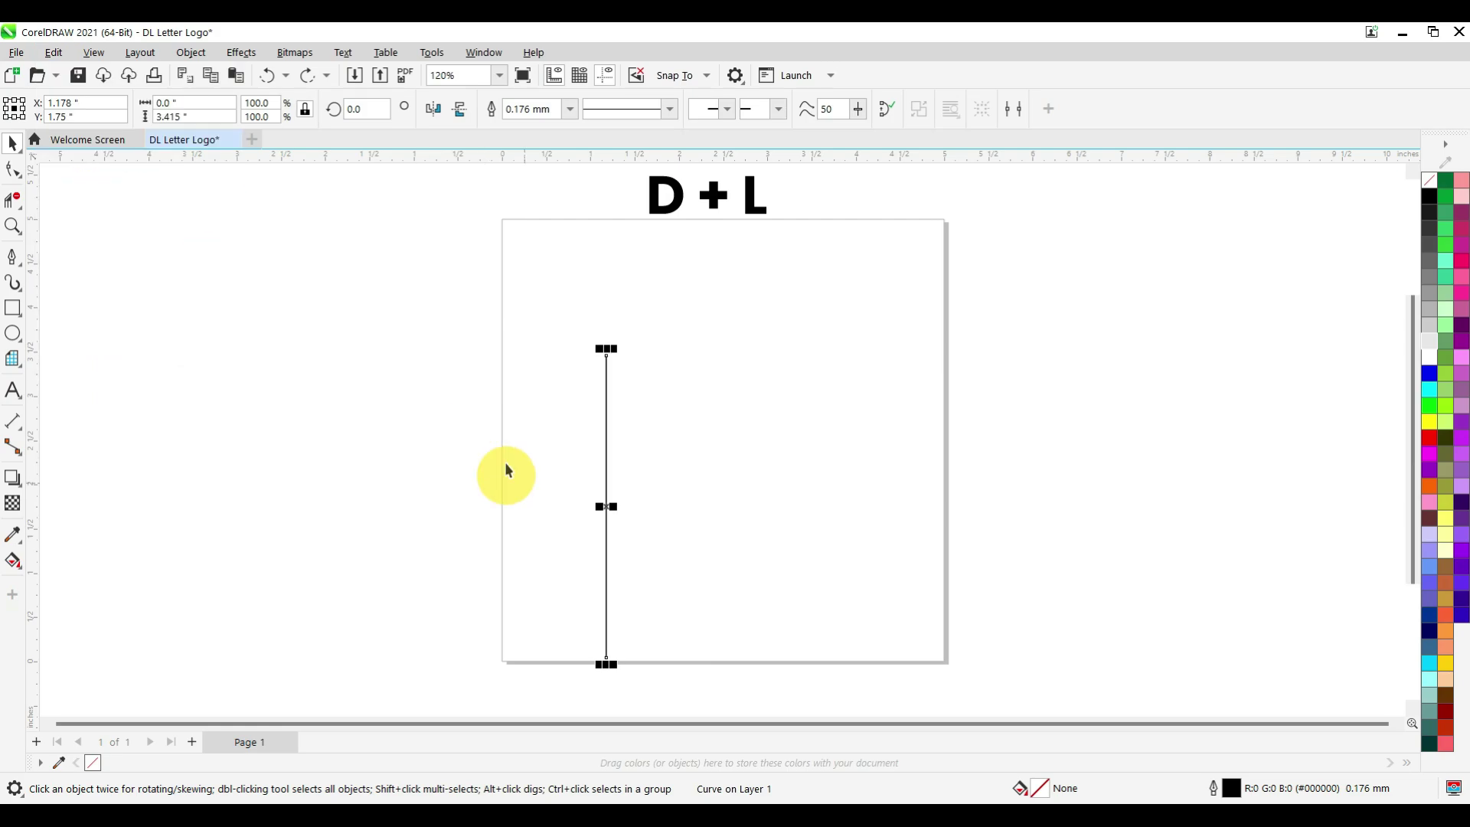
pyautogui.moveTo(601, 500); pyautogui.dragTo(617, 503)
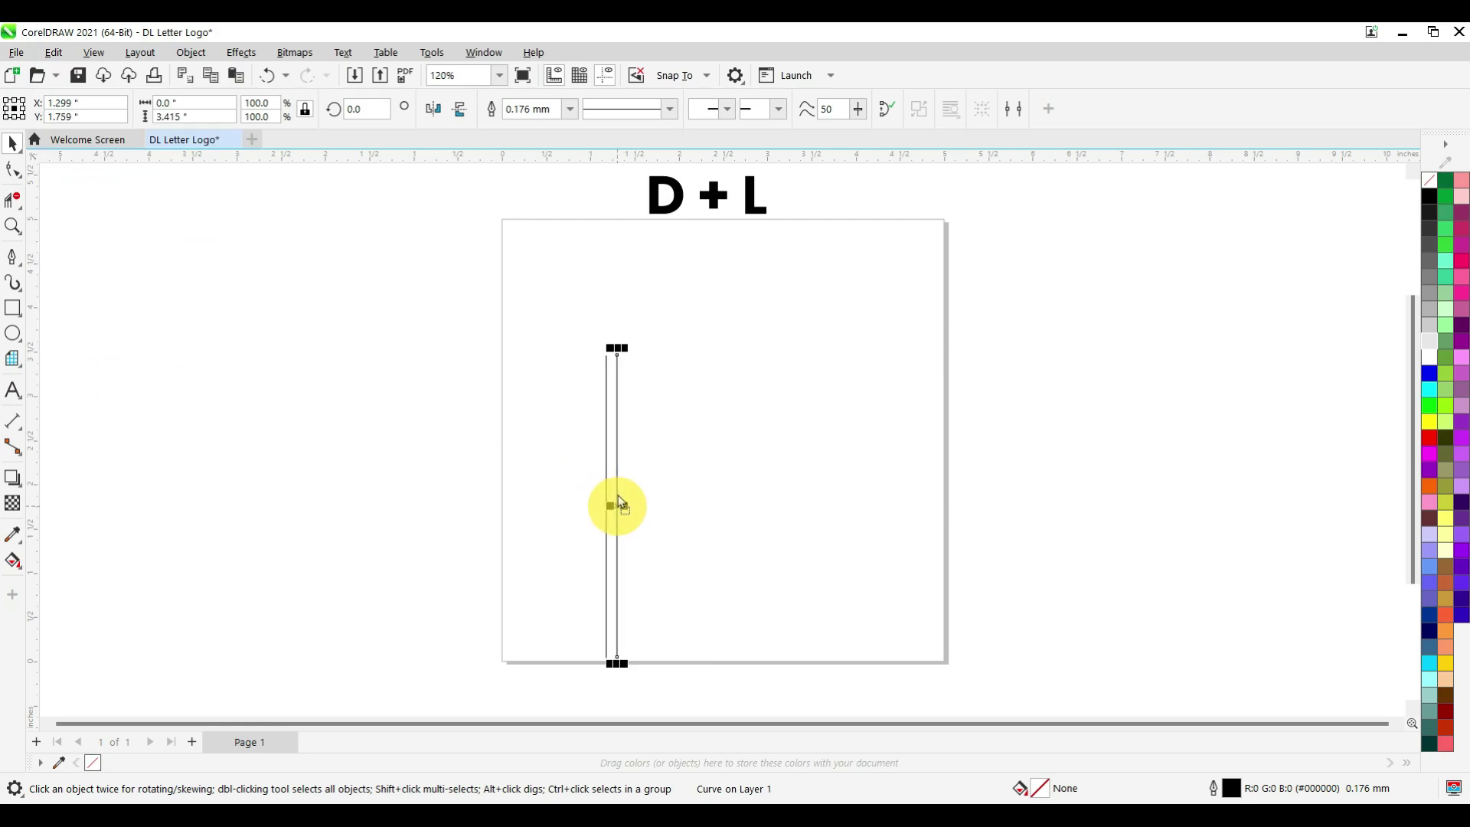
# Step: Copy and paste the second vertical line, placing the copy about 0.34 inches to its right
pyautogui.click(54, 52)
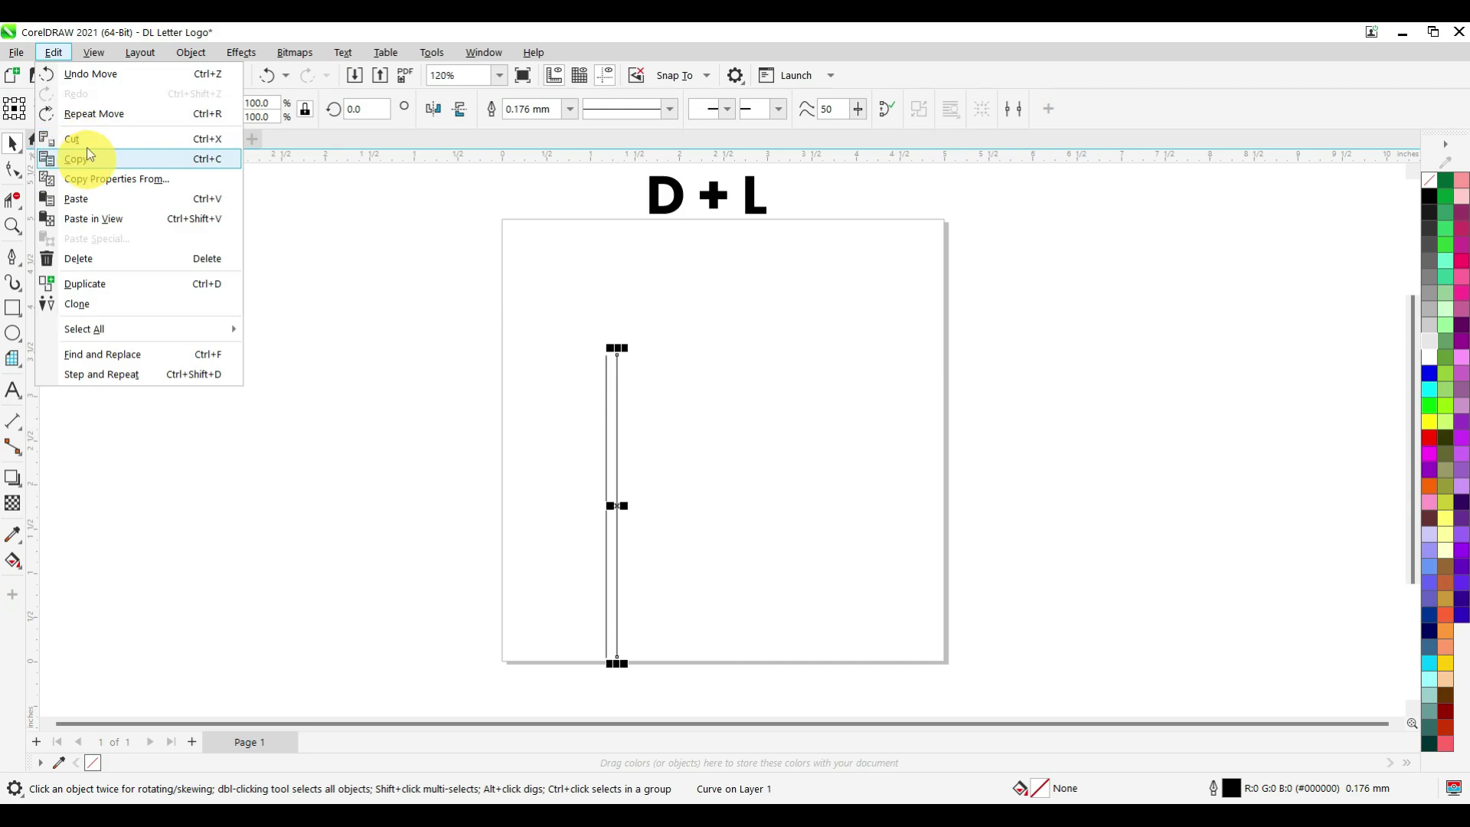
pyautogui.click(85, 157)
pyautogui.click(54, 52)
pyautogui.click(115, 197)
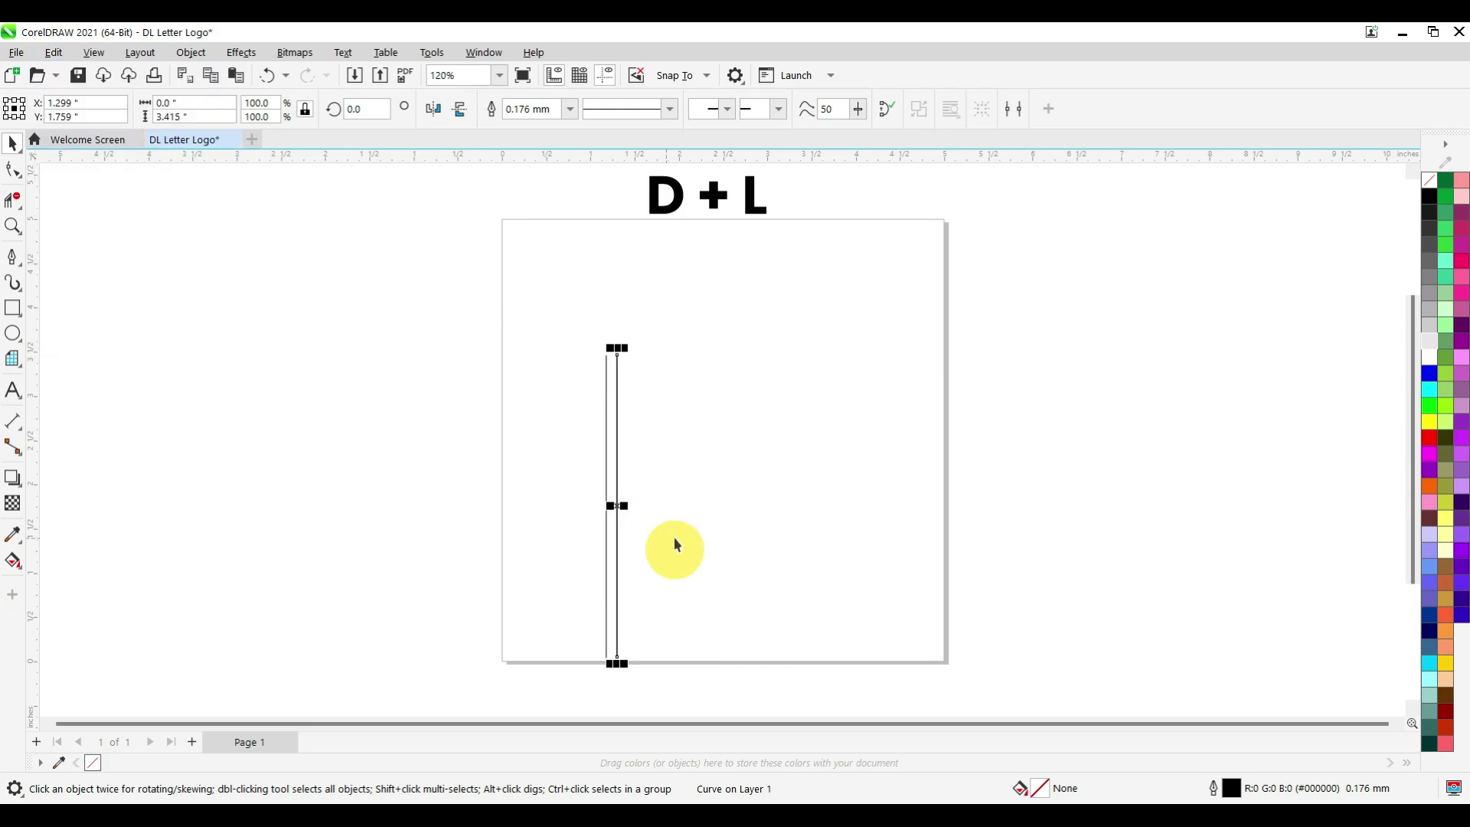
pyautogui.moveTo(618, 491); pyautogui.dragTo(648, 505)
# Step: Duplicate all three vertical lines and shift the copies about 0.46 inches right, so the first copy overlaps the original third line
pyautogui.moveTo(548, 326); pyautogui.dragTo(717, 672)
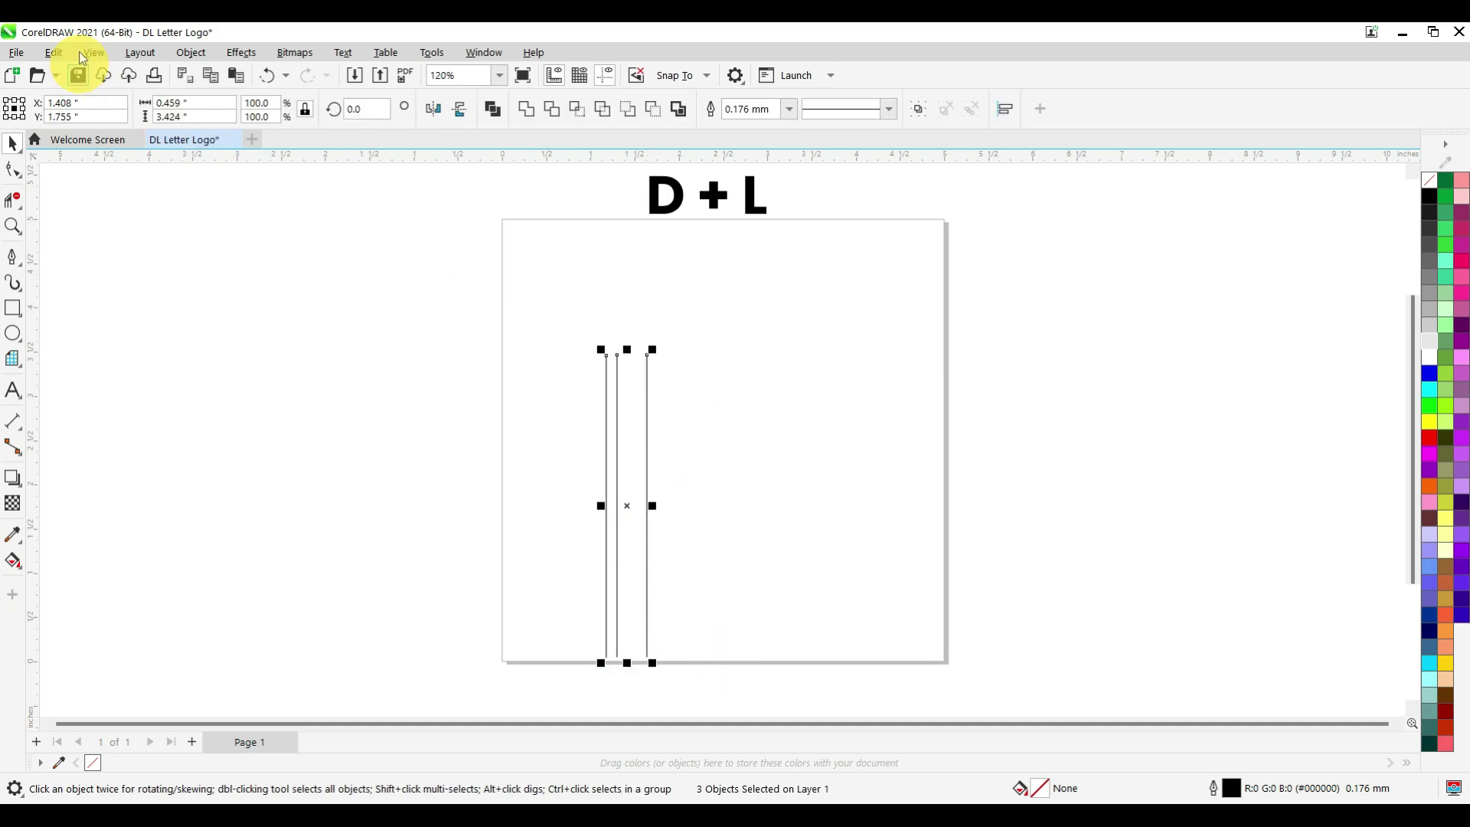
pyautogui.click(53, 52)
pyautogui.click(54, 52)
pyautogui.click(53, 52)
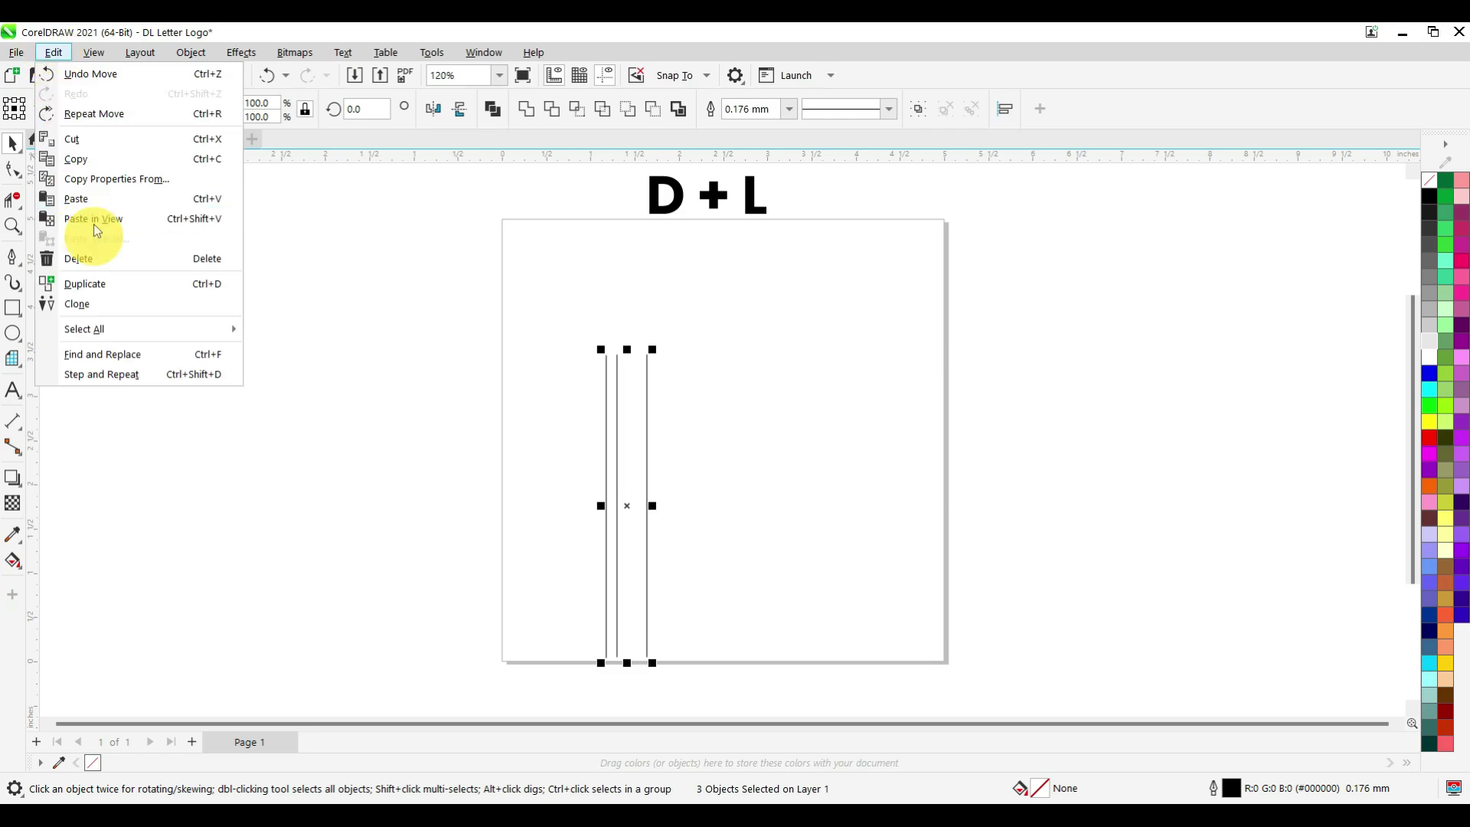
pyautogui.click(101, 193)
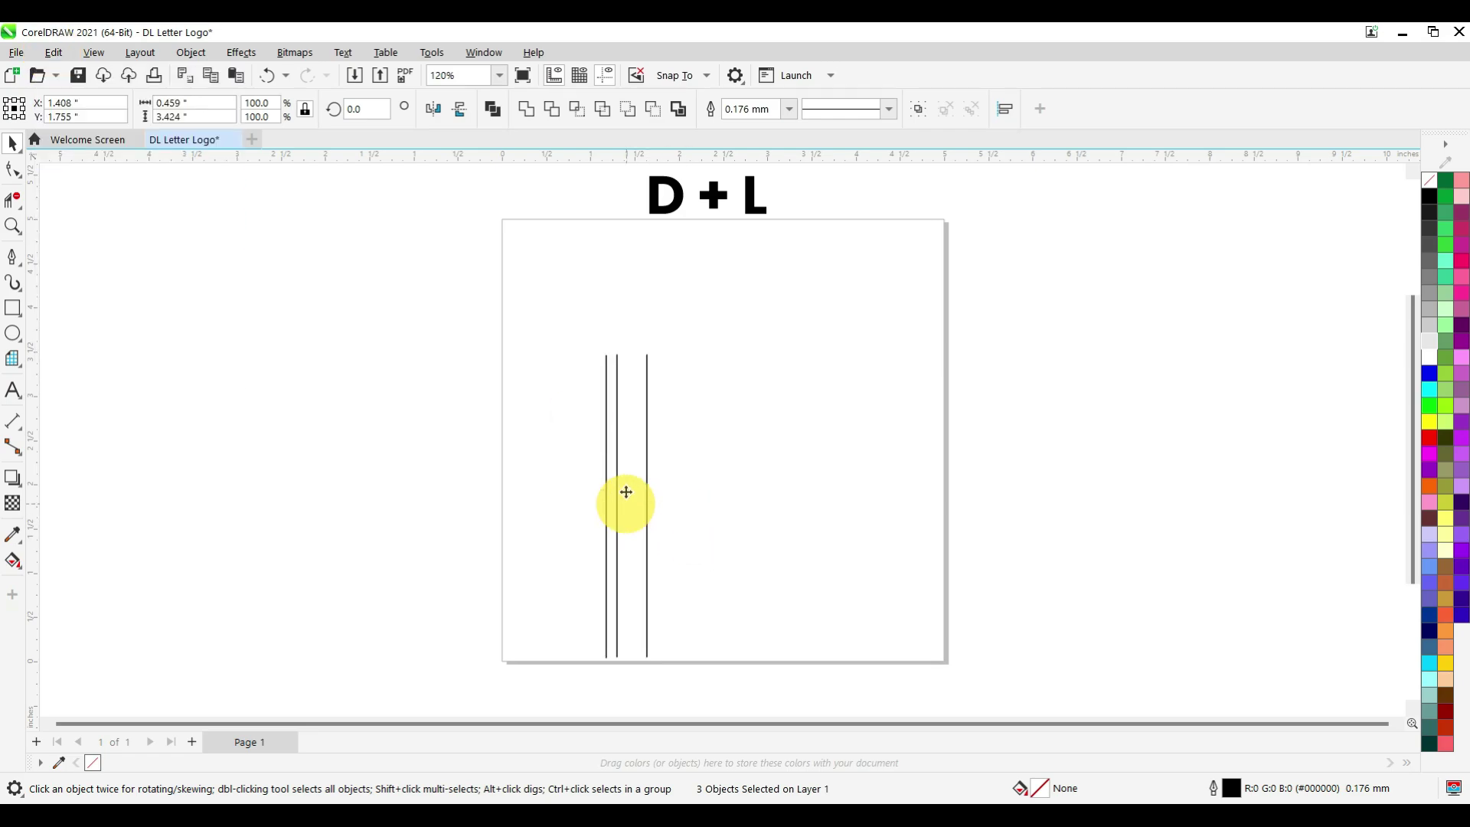
pyautogui.moveTo(622, 499); pyautogui.dragTo(669, 498)
pyautogui.click(744, 366)
# Step: Stretch all six vertical lines upward to about 4.25 inches high and delete the duplicate of the overlapping middle line
pyautogui.moveTo(571, 649); pyautogui.dragTo(573, 651)
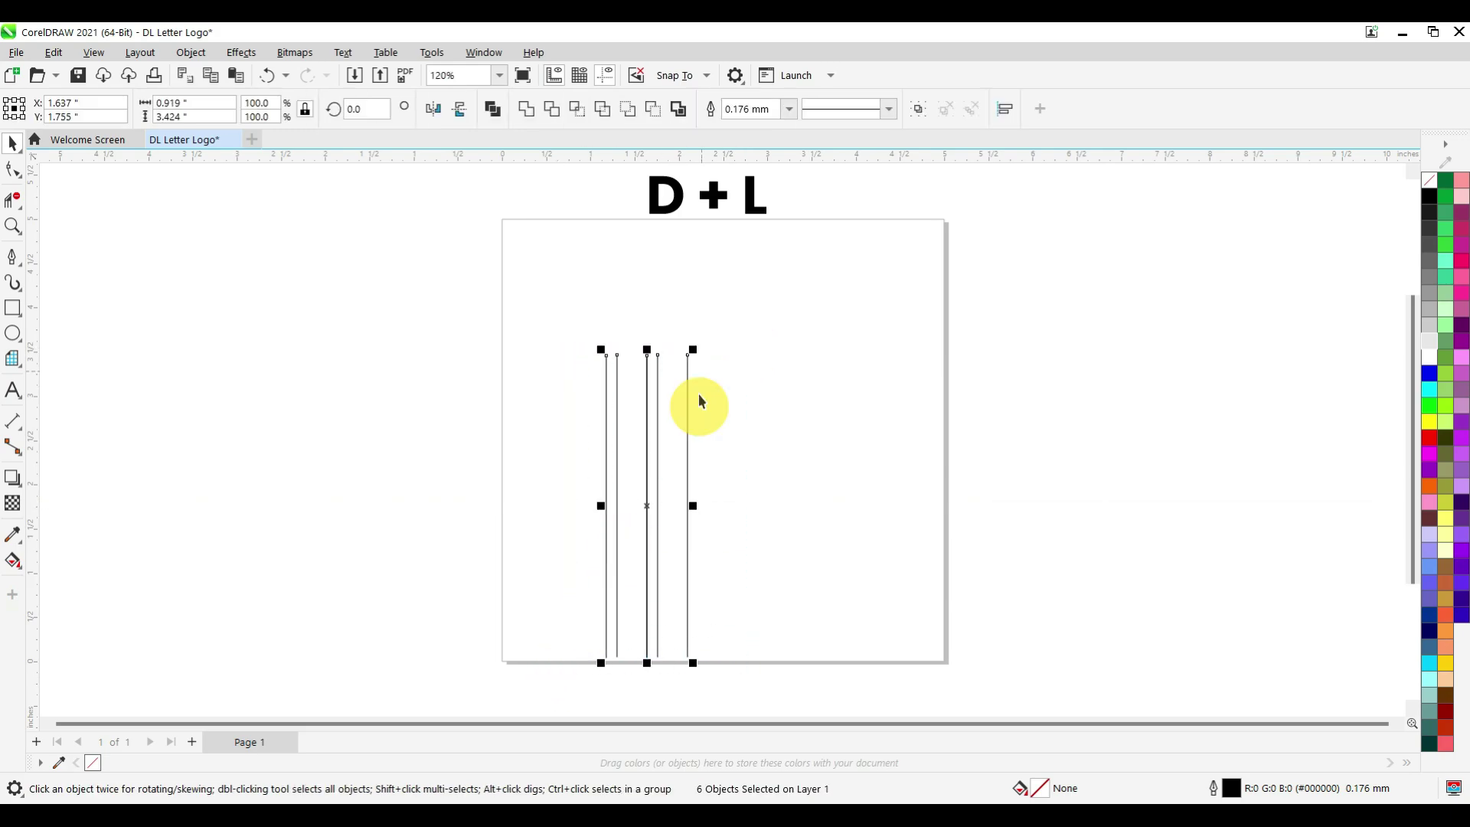
pyautogui.moveTo(649, 346); pyautogui.dragTo(643, 267)
pyautogui.click(641, 373)
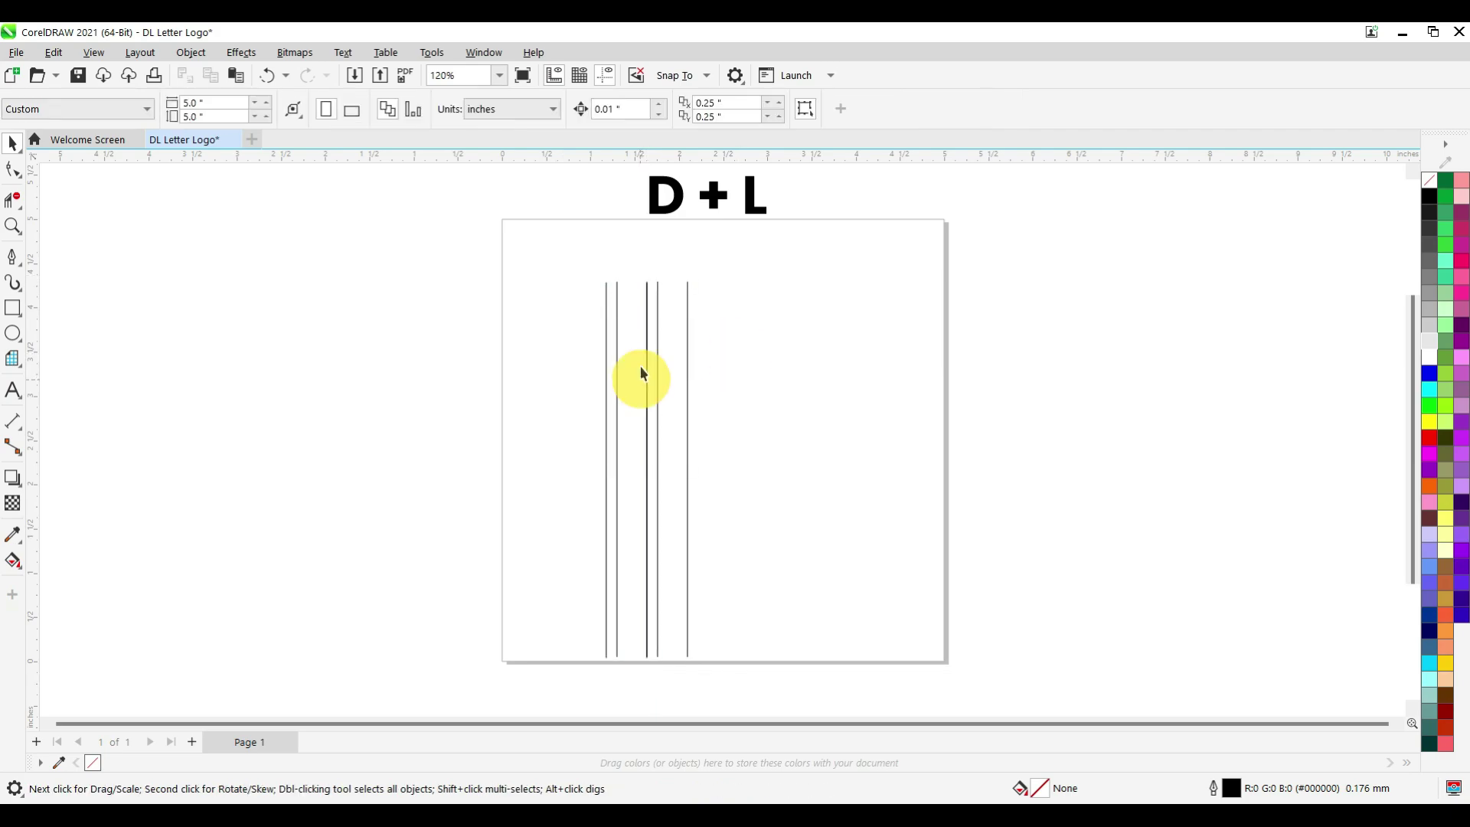
pyautogui.click(647, 379)
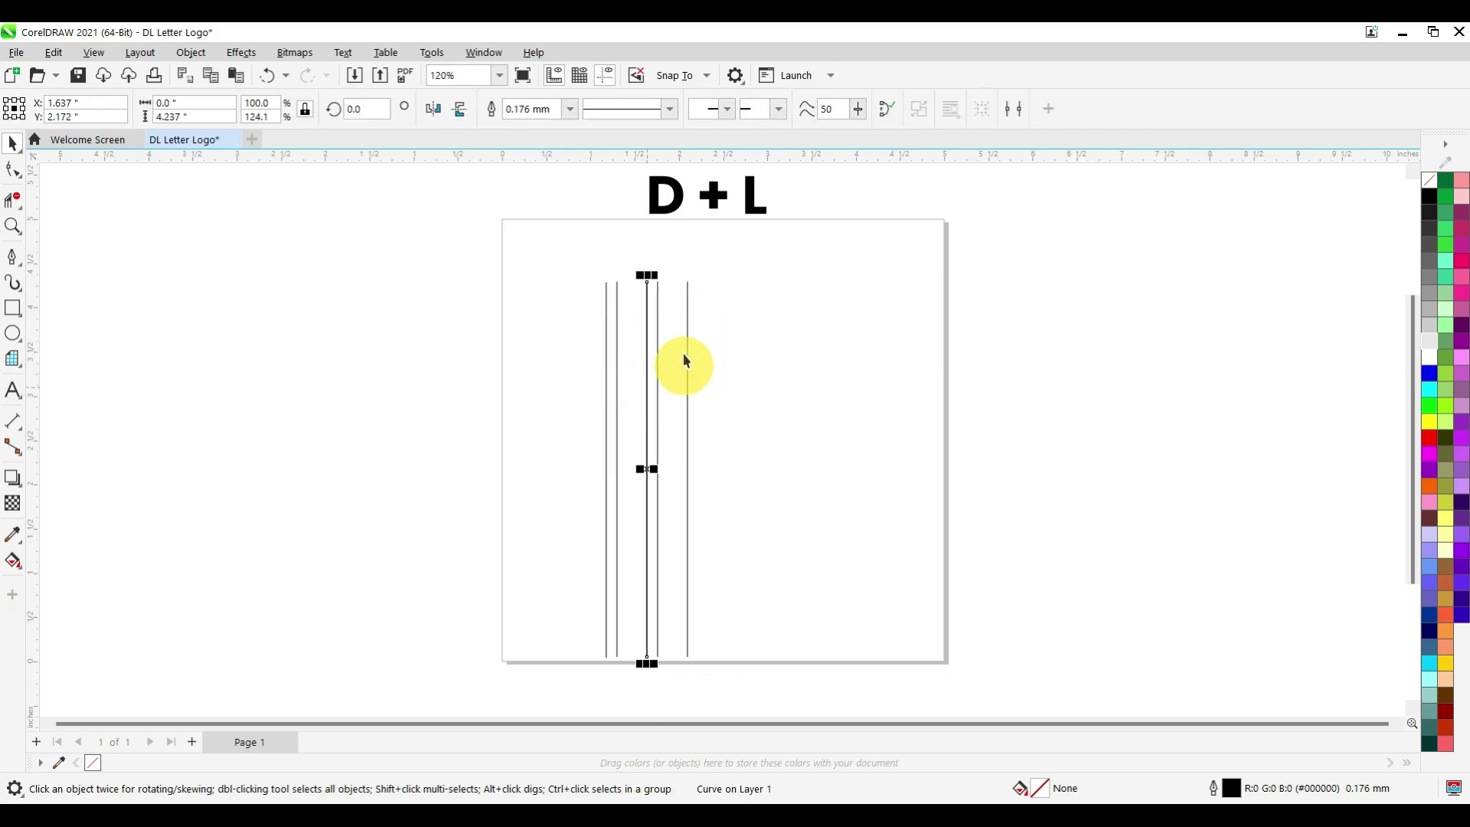
pyautogui.click(657, 356)
# Step: Move all five vertical lines about 0.42 inches to the right and rotate them by 30 degrees
pyautogui.moveTo(764, 264); pyautogui.dragTo(487, 648)
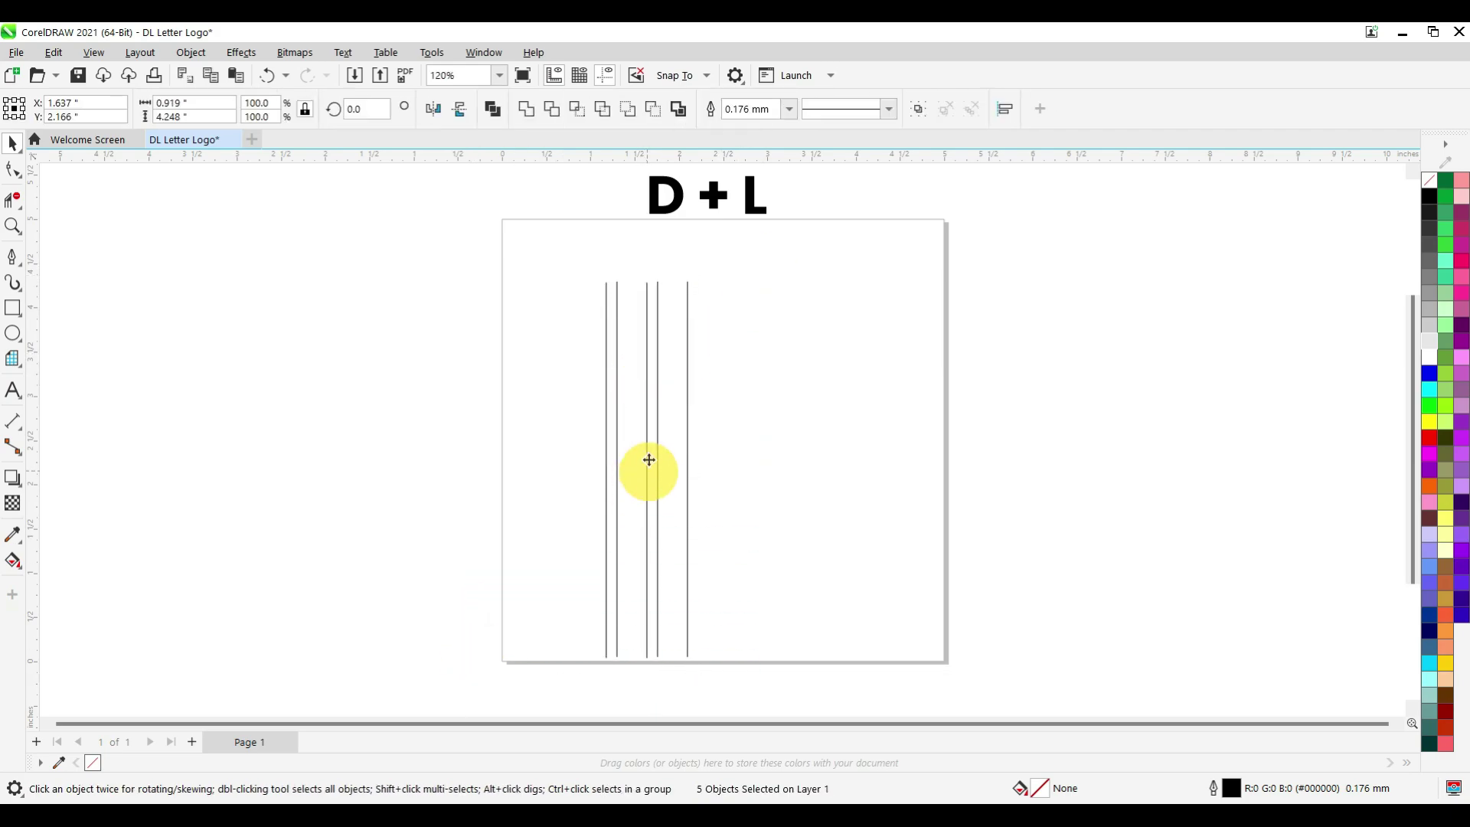
pyautogui.moveTo(646, 459); pyautogui.dragTo(683, 456)
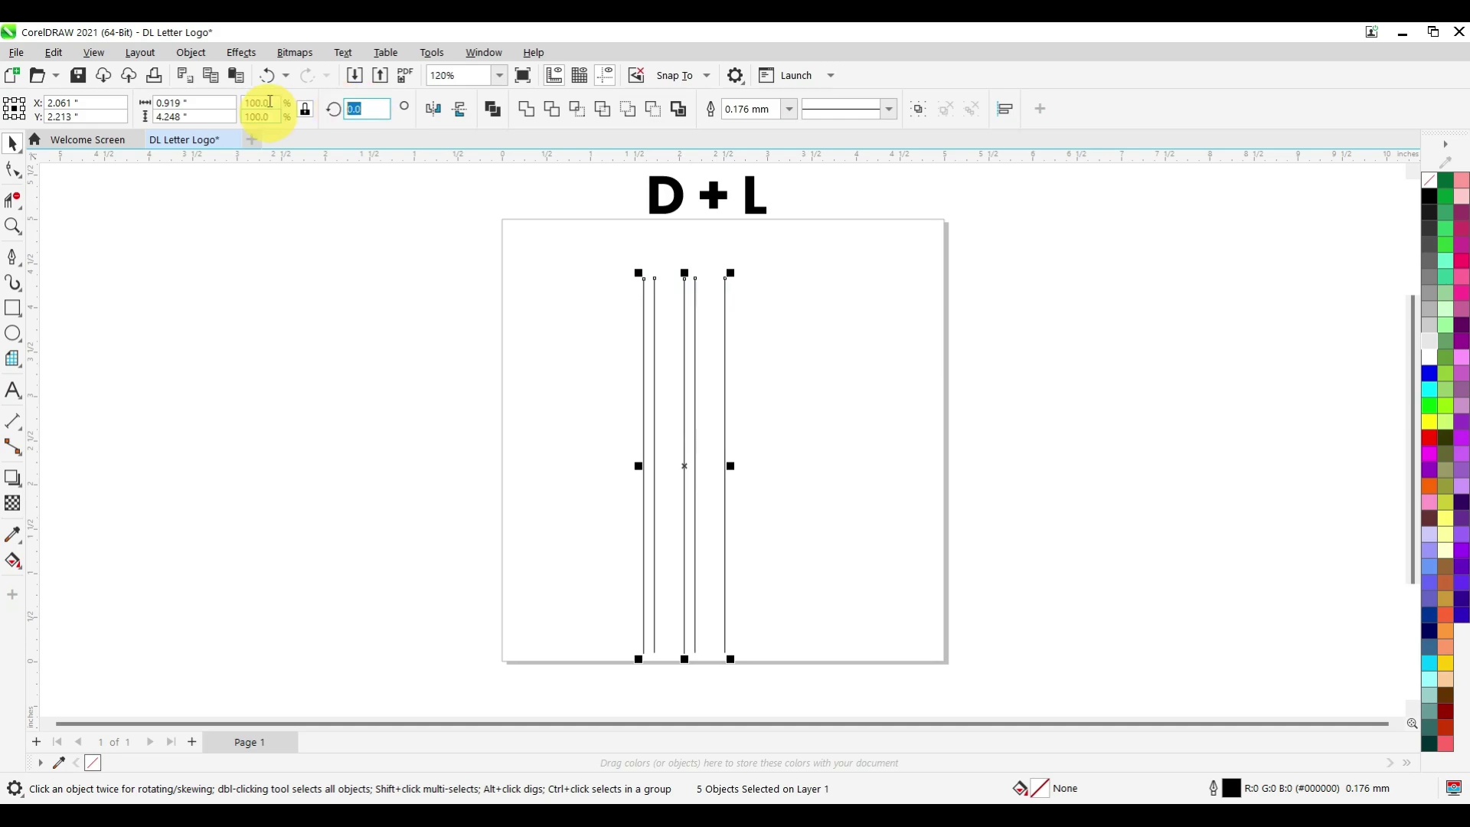
pyautogui.write('30')
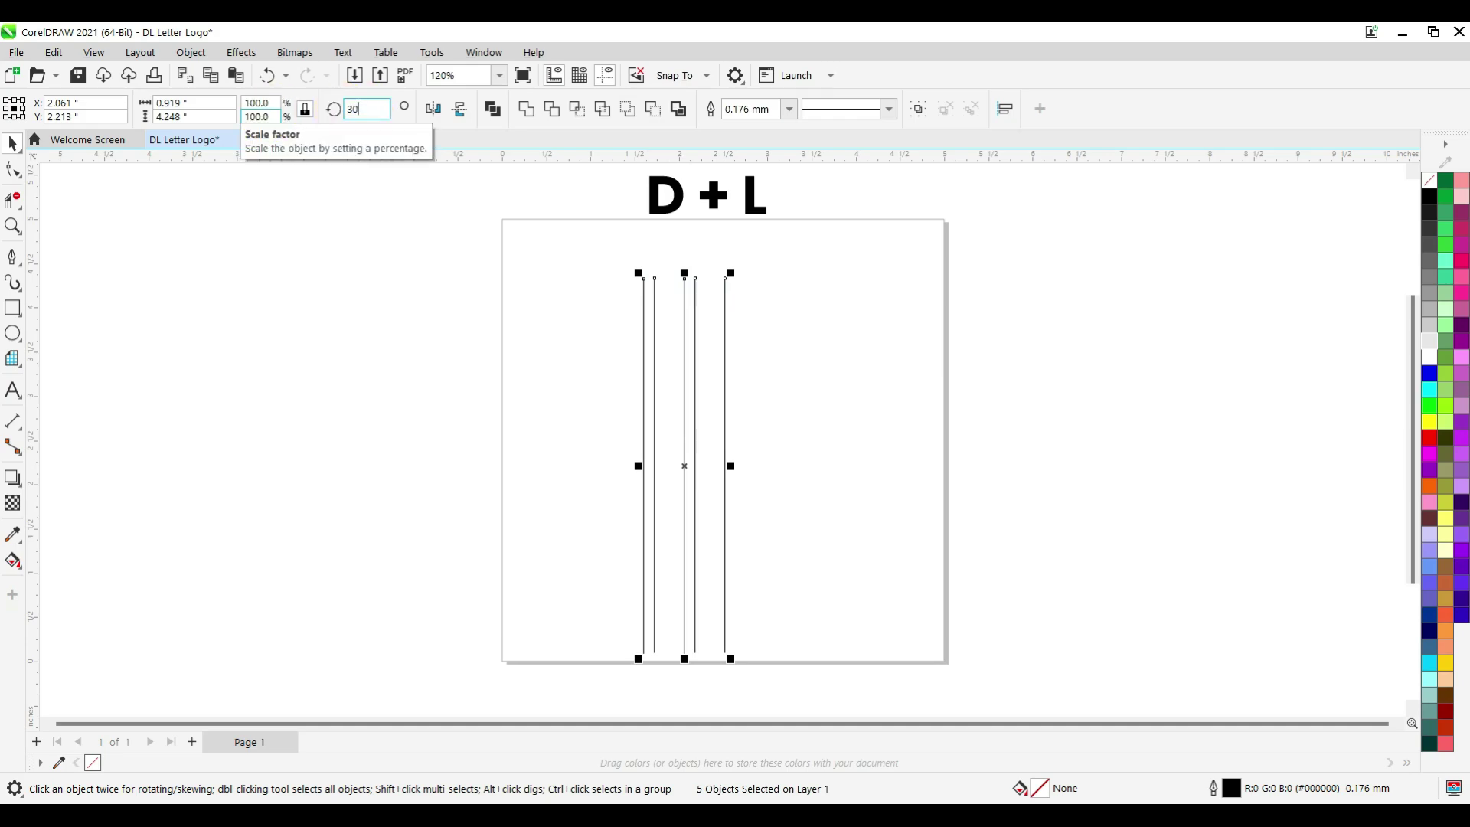
pyautogui.press('Return')
# Step: Change the five lines' rotation angle to 330 degrees and move them about half an inch to the right
pyautogui.click(344, 107)
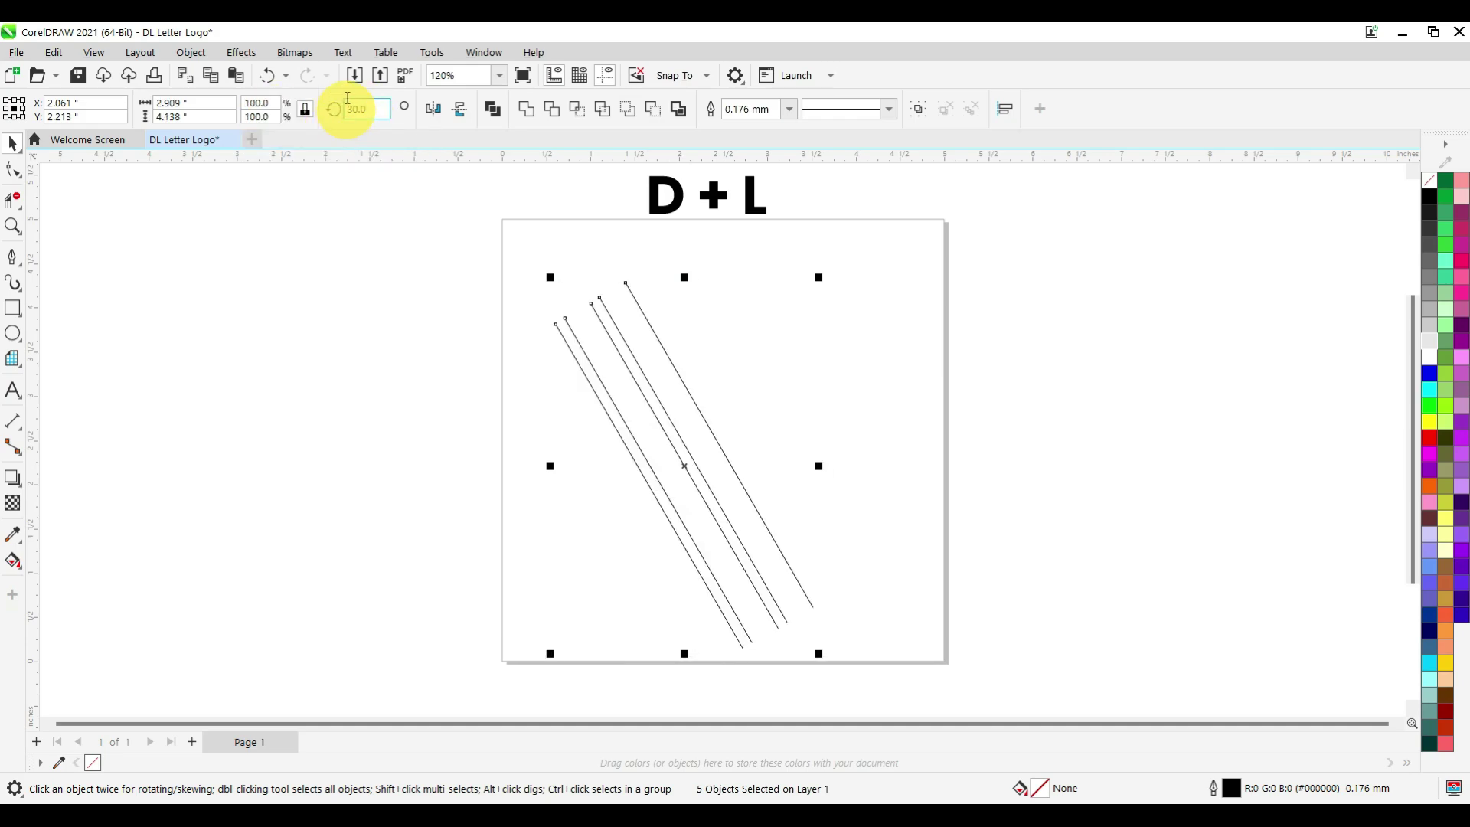
pyautogui.press('BackSpace')
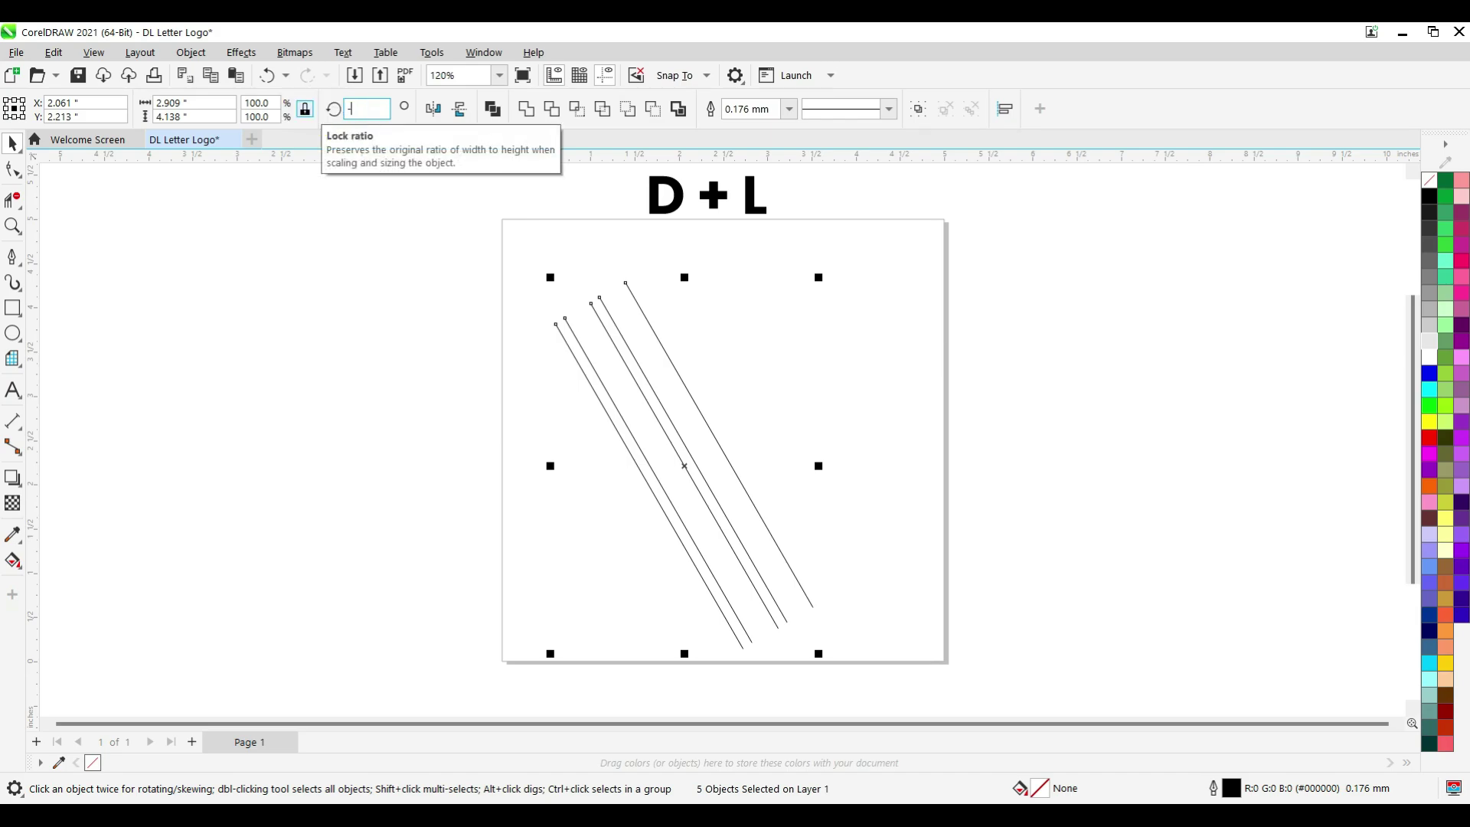
pyautogui.press('Return')
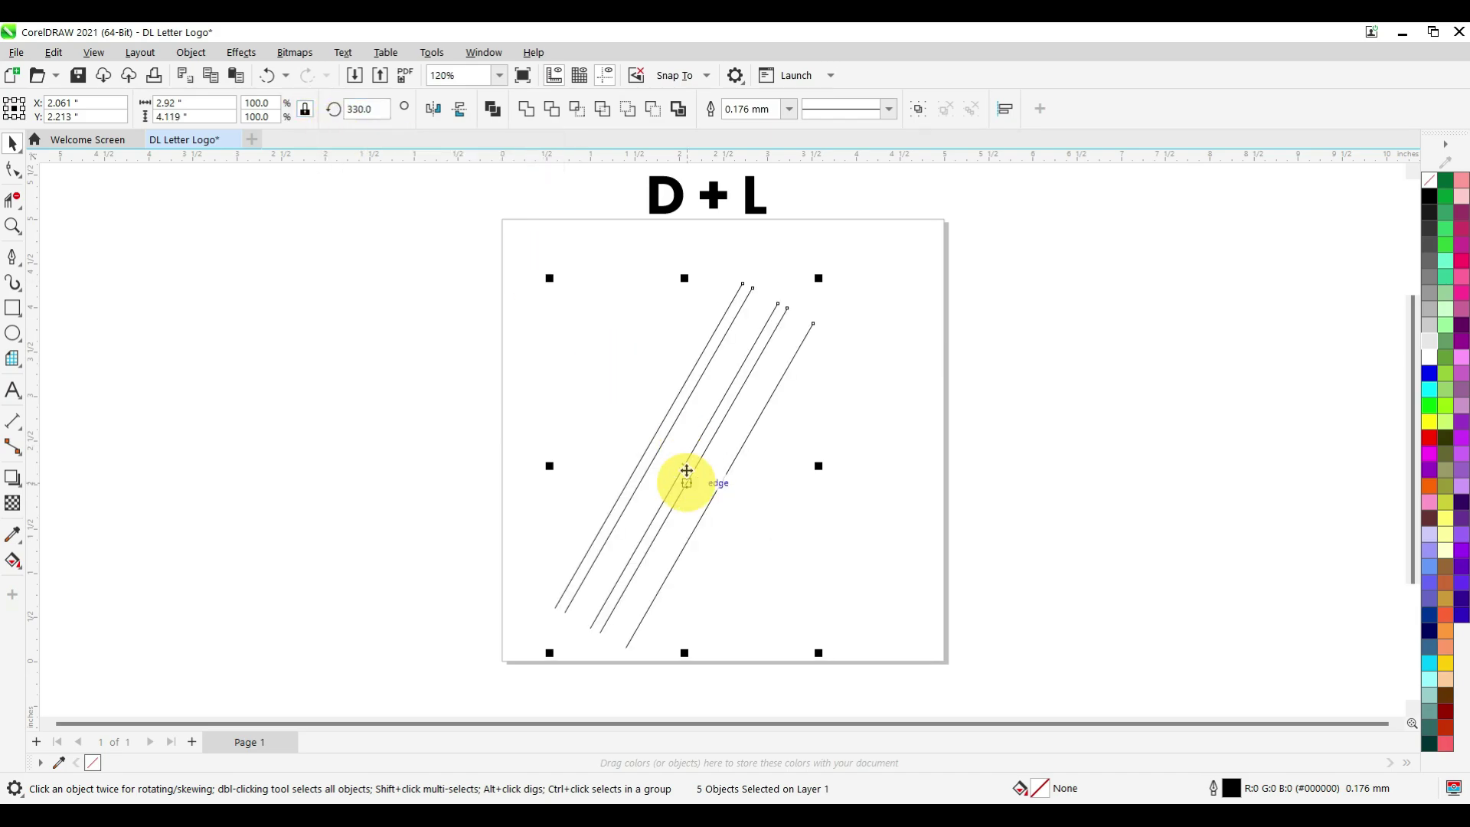
pyautogui.moveTo(689, 453); pyautogui.dragTo(737, 450)
pyautogui.click(784, 429)
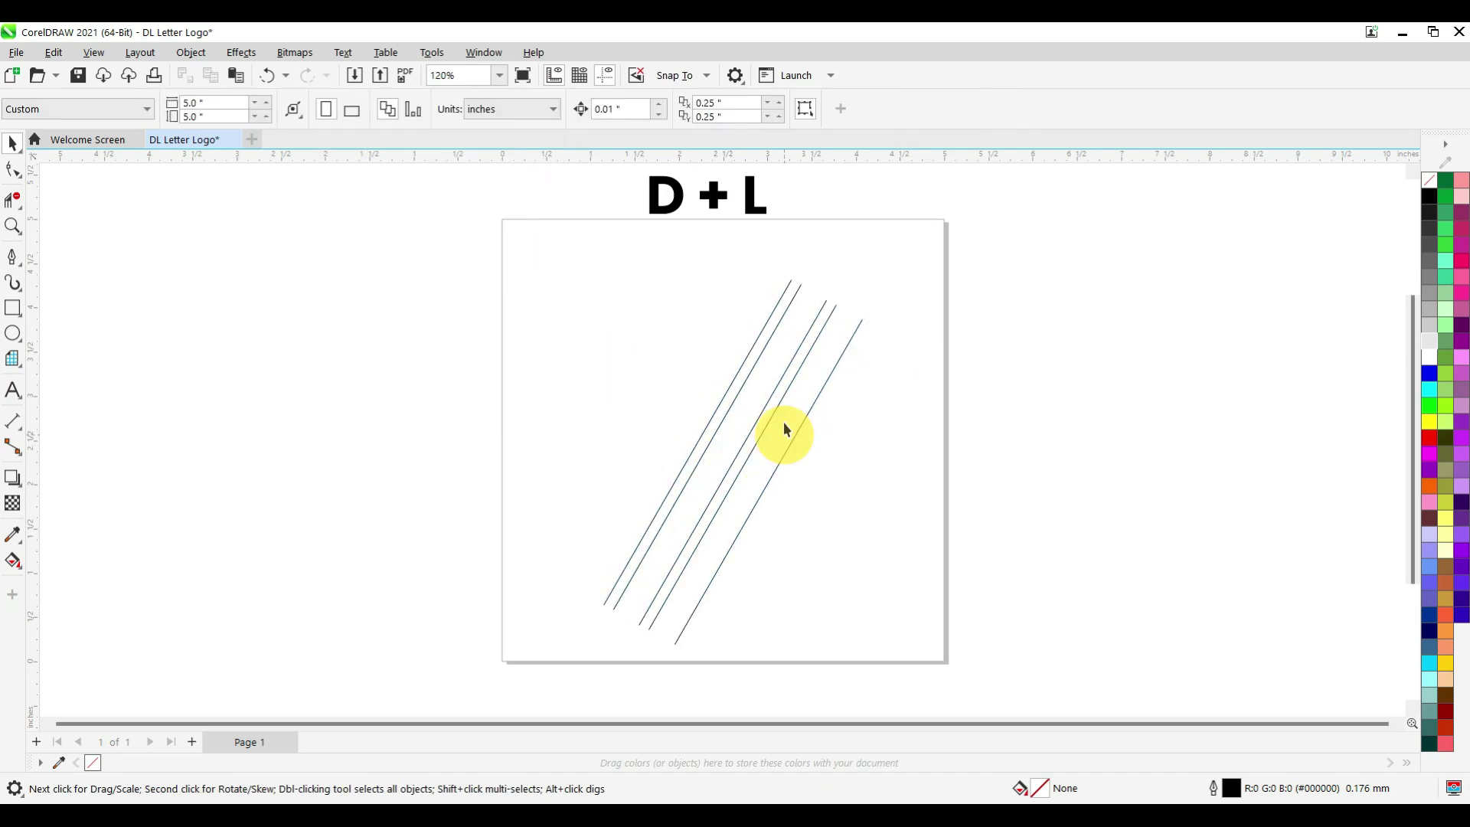
# Step: Duplicate the two rightmost slanted lines in place
pyautogui.click(791, 431)
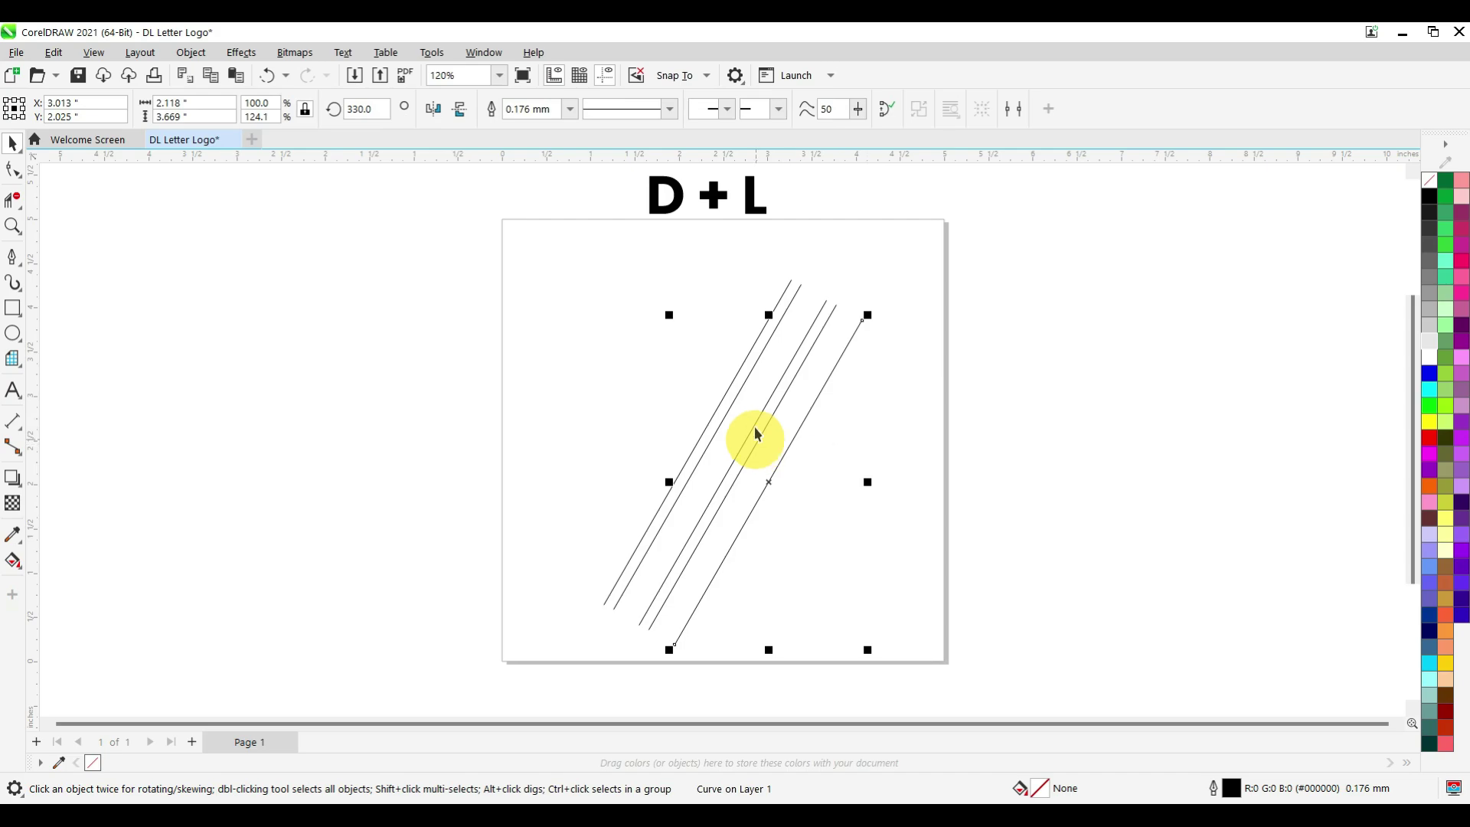
pyautogui.keyDown('shift'); pyautogui.click(757, 427); pyautogui.keyUp('shift')
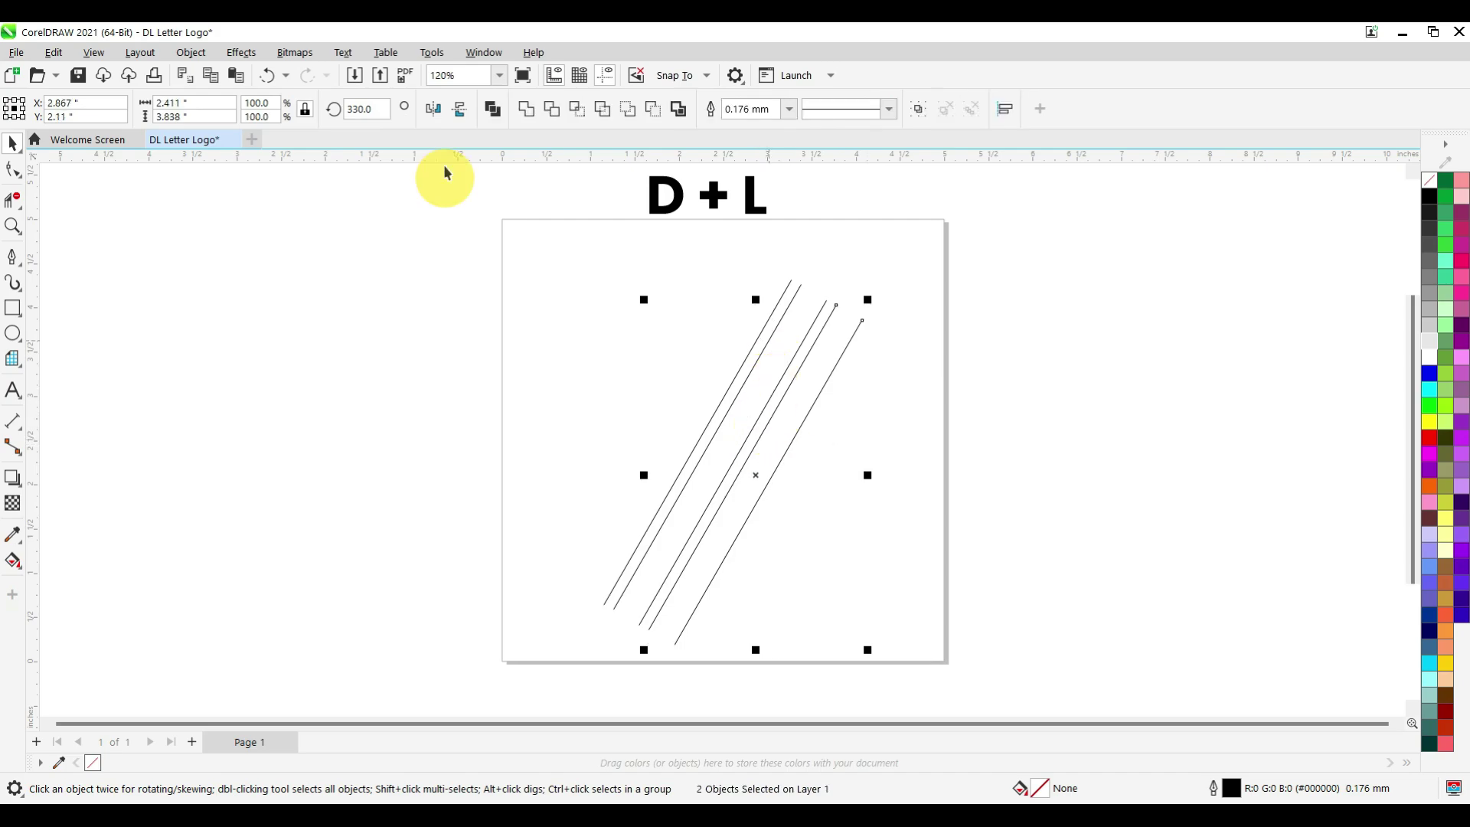
pyautogui.click(372, 107)
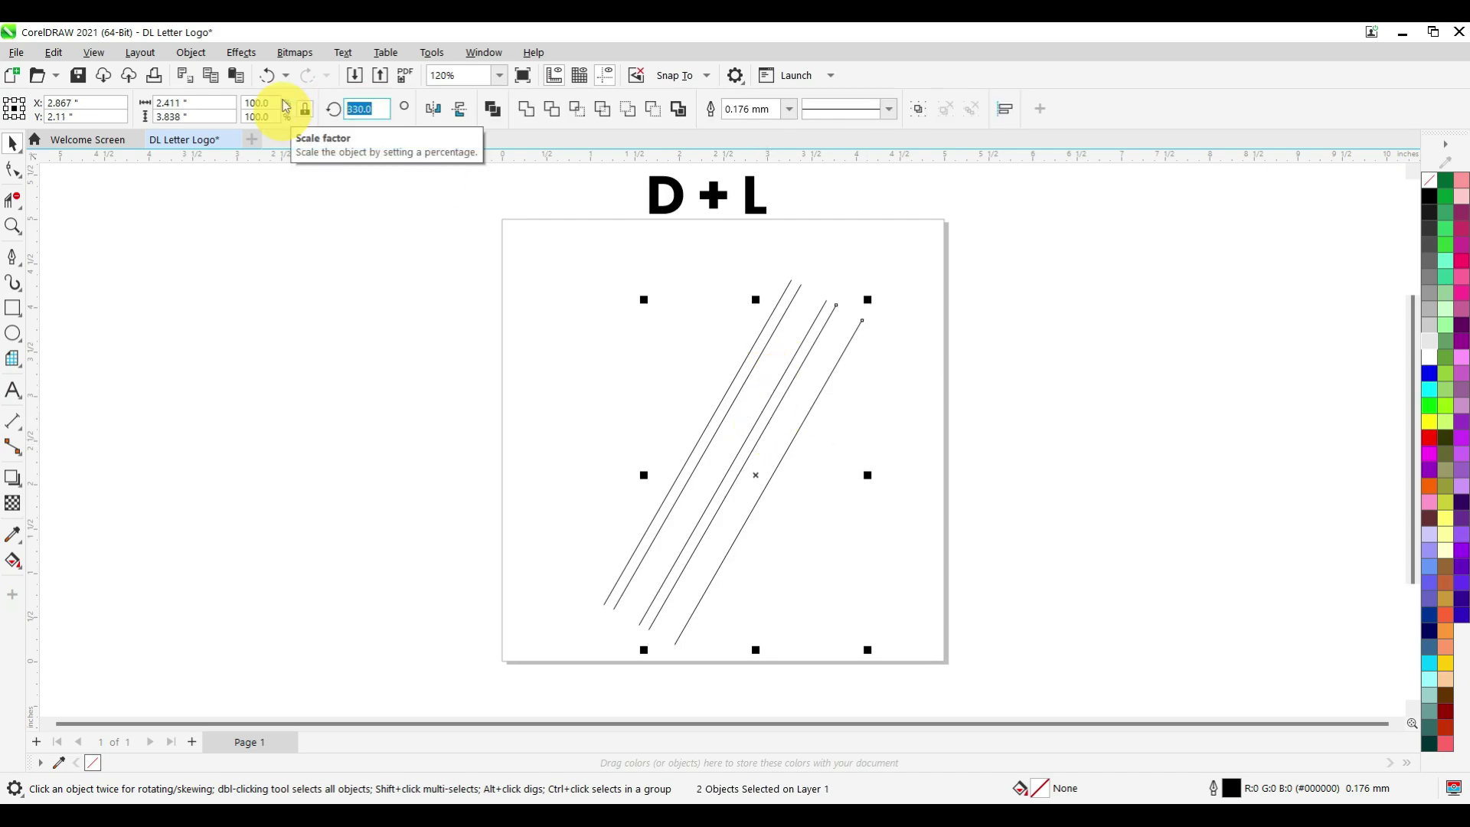
pyautogui.hotkey('ctrl', 'c')
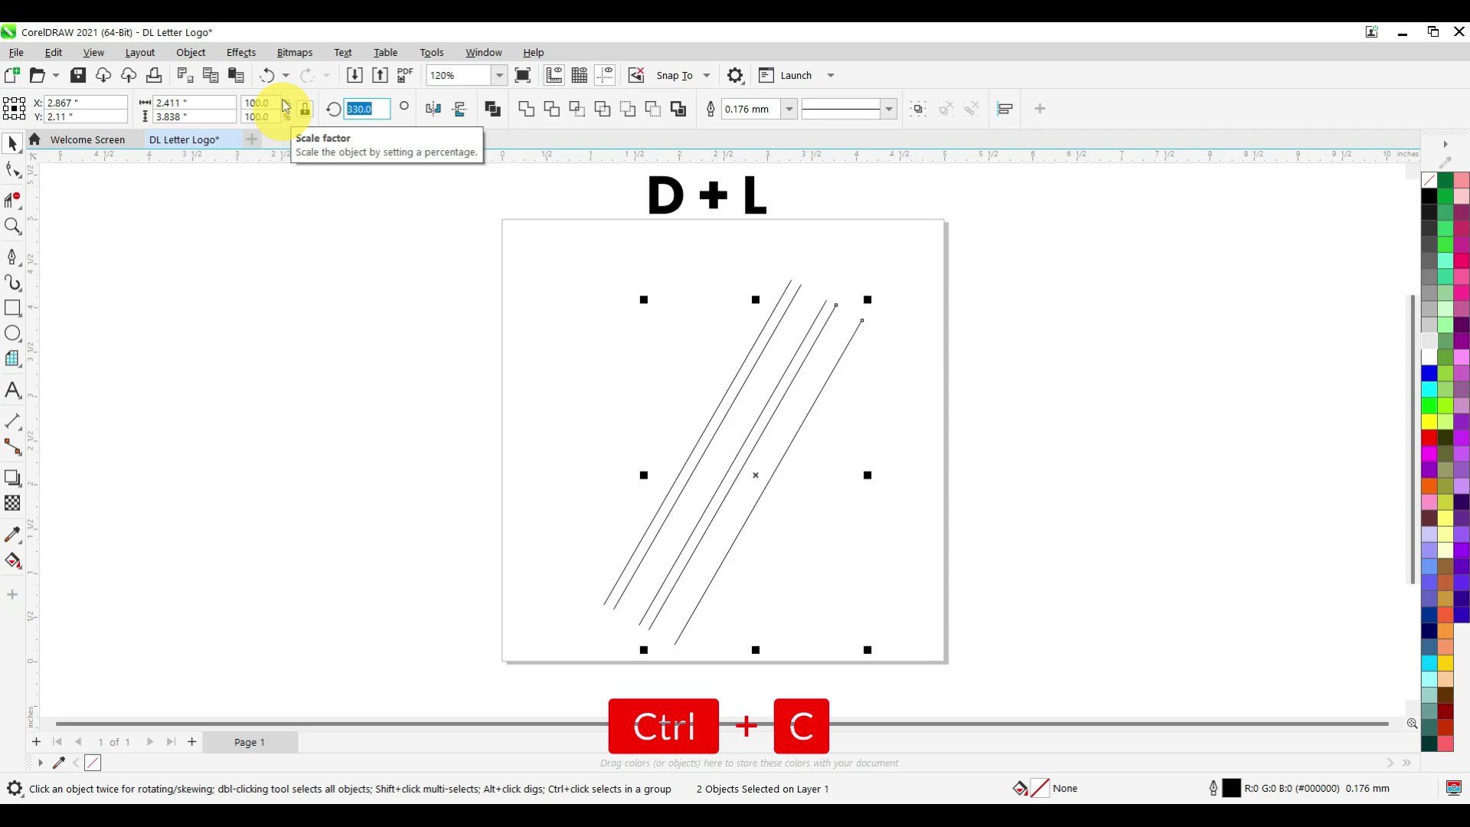
pyautogui.click(577, 410)
pyautogui.click(834, 355)
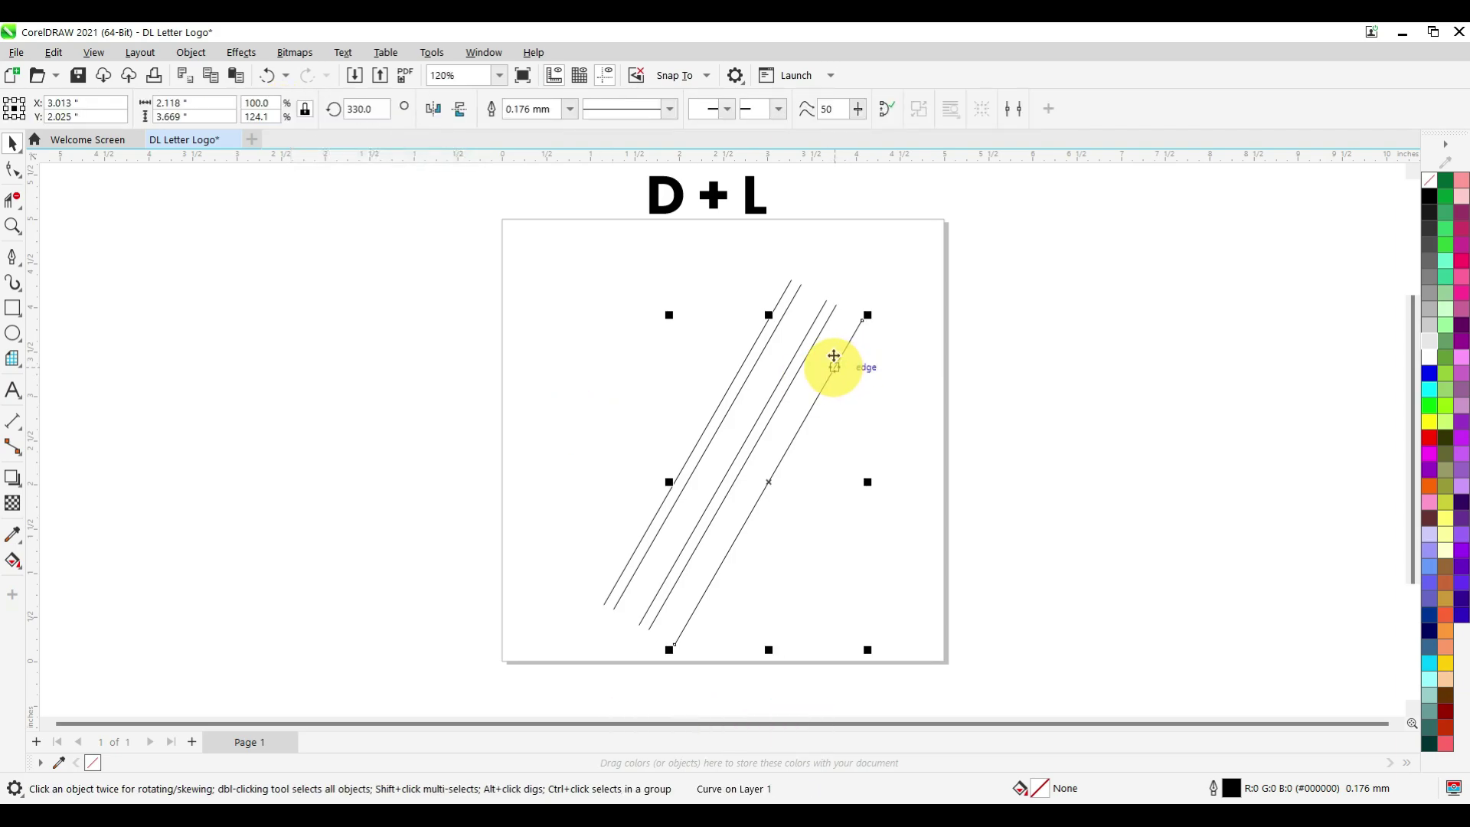
pyautogui.keyDown('shift'); pyautogui.click(814, 336); pyautogui.keyUp('shift')
pyautogui.hotkey('ctrl', 'v')
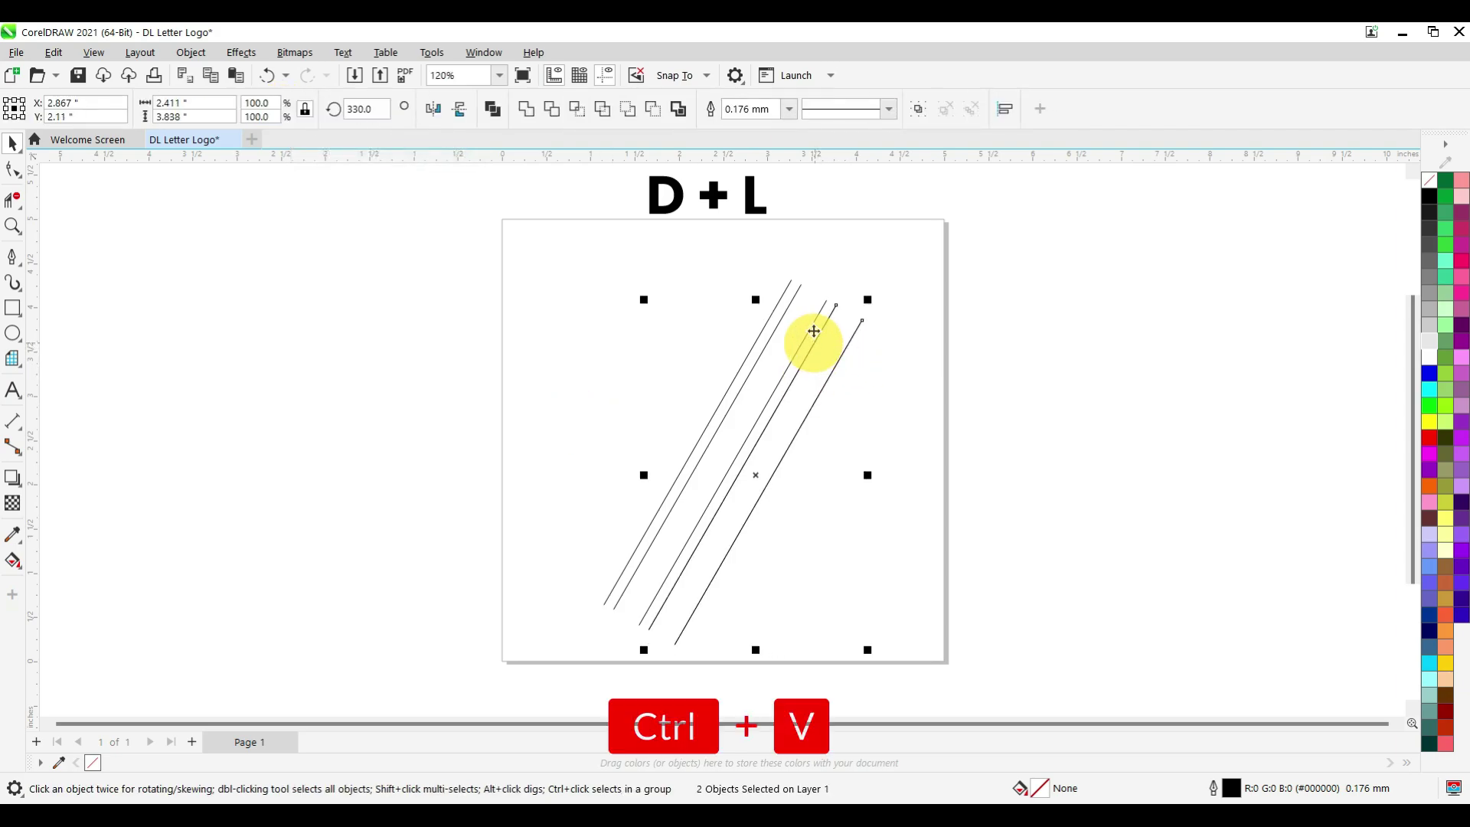
# Step: Set the duplicated pair's rotation to 30 degrees and place one pair across the grid's lower end and another across its upper end
pyautogui.click(364, 109)
pyautogui.write('30')
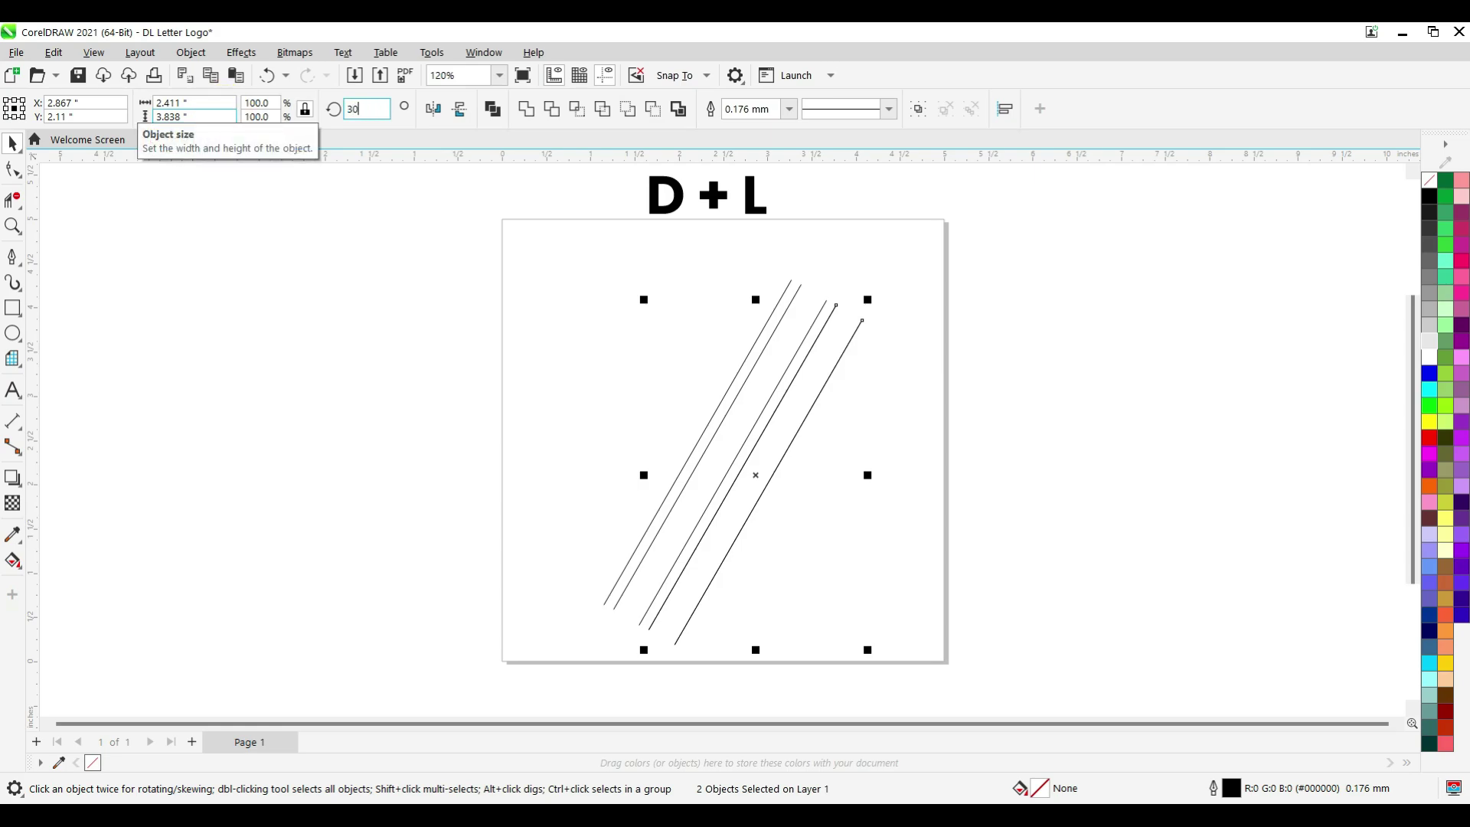
pyautogui.press('Return')
pyautogui.moveTo(765, 469); pyautogui.dragTo(824, 354)
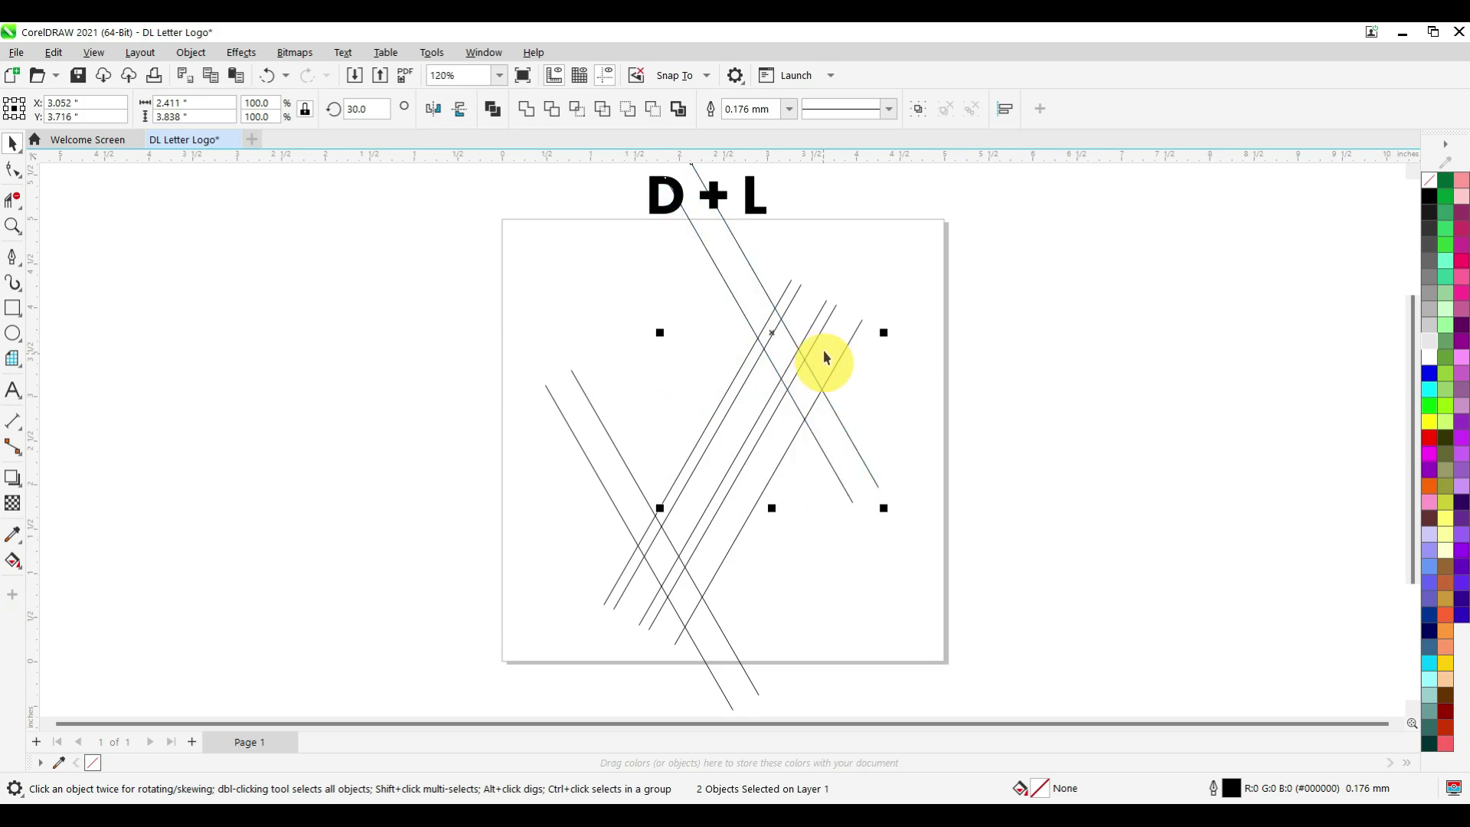
# Step: Copy and paste the upper 30-degree pair in place and set the copy's rotation to 90 degrees
pyautogui.click(55, 52)
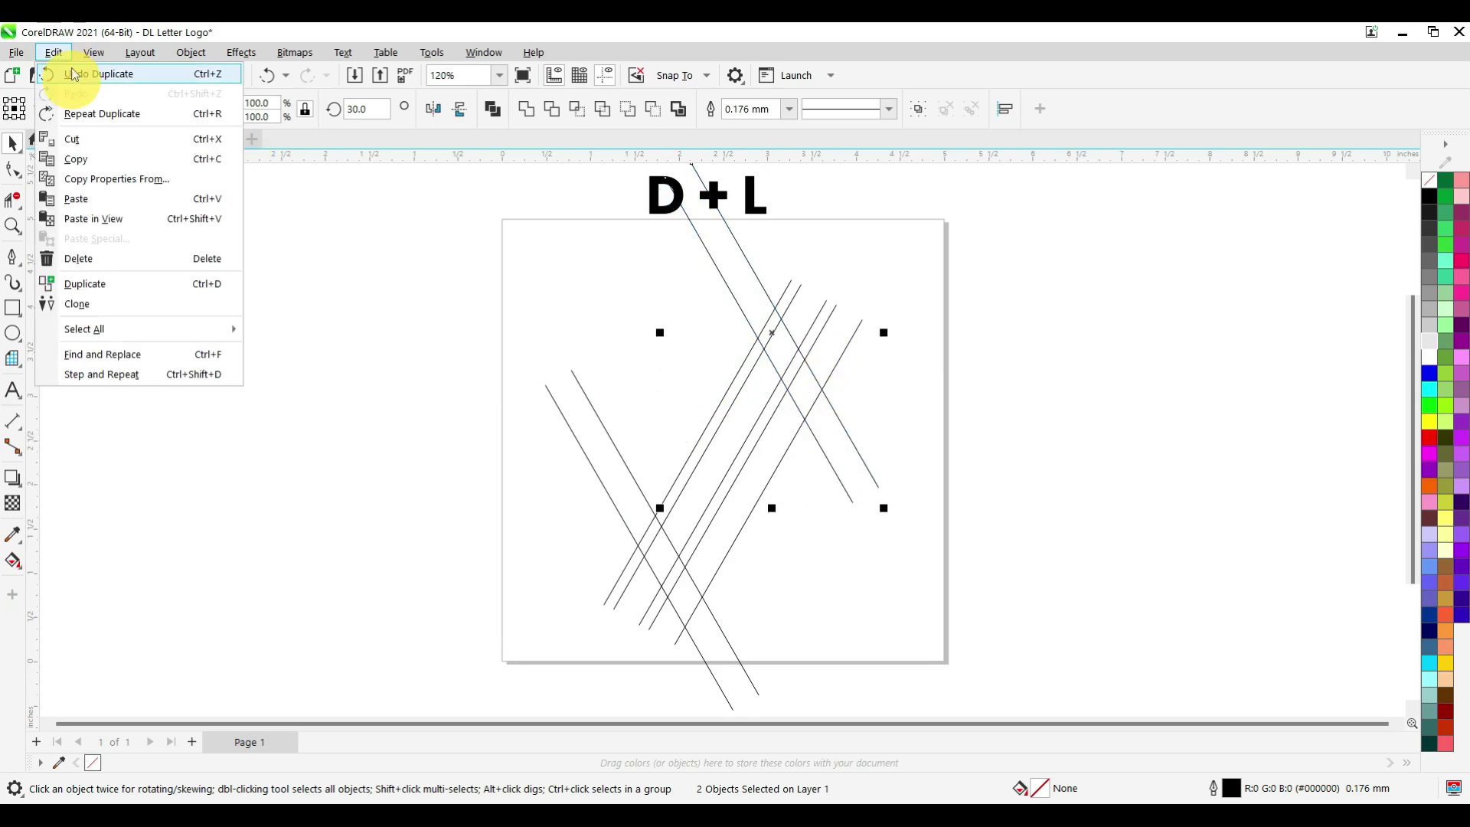
pyautogui.click(93, 150)
pyautogui.click(55, 52)
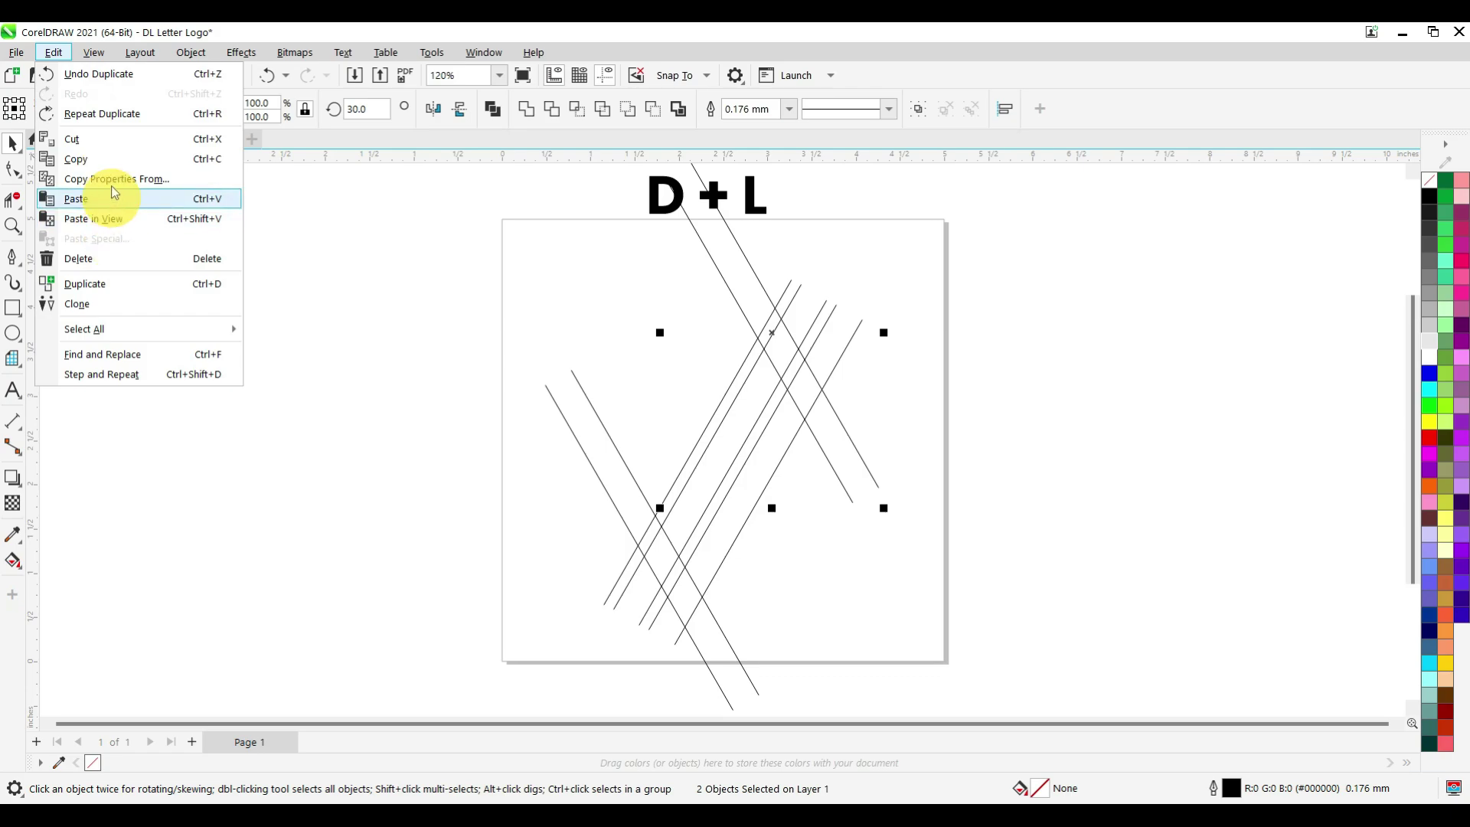
pyautogui.click(112, 197)
pyautogui.write('90')
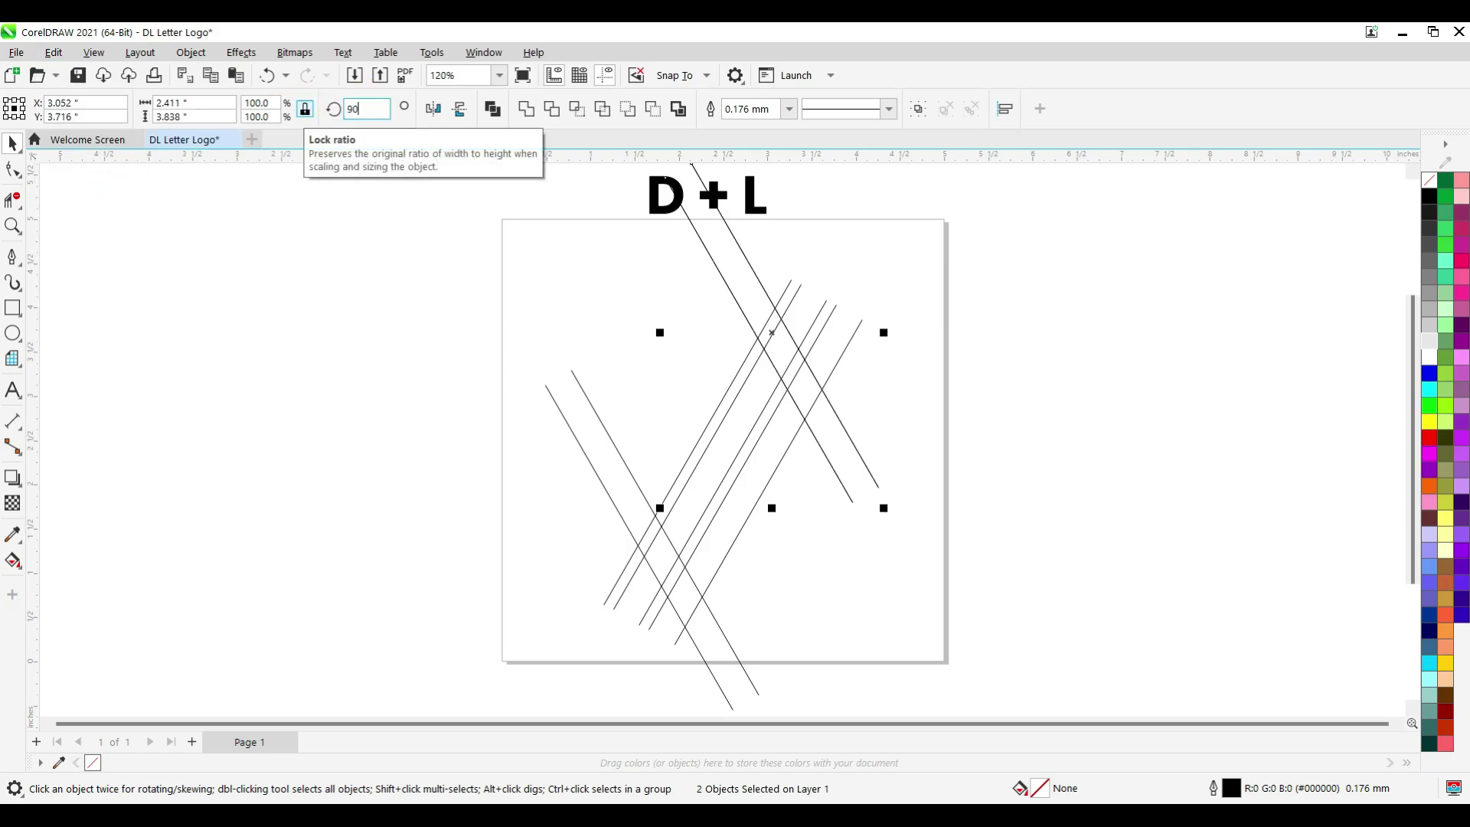
pyautogui.press('Return')
# Step: Align one horizontal pair with the upper line intersections and a second pair with the lower ones, centred at about X 2.264, Y 0.558 inches
pyautogui.scroll(1, 807, 371)
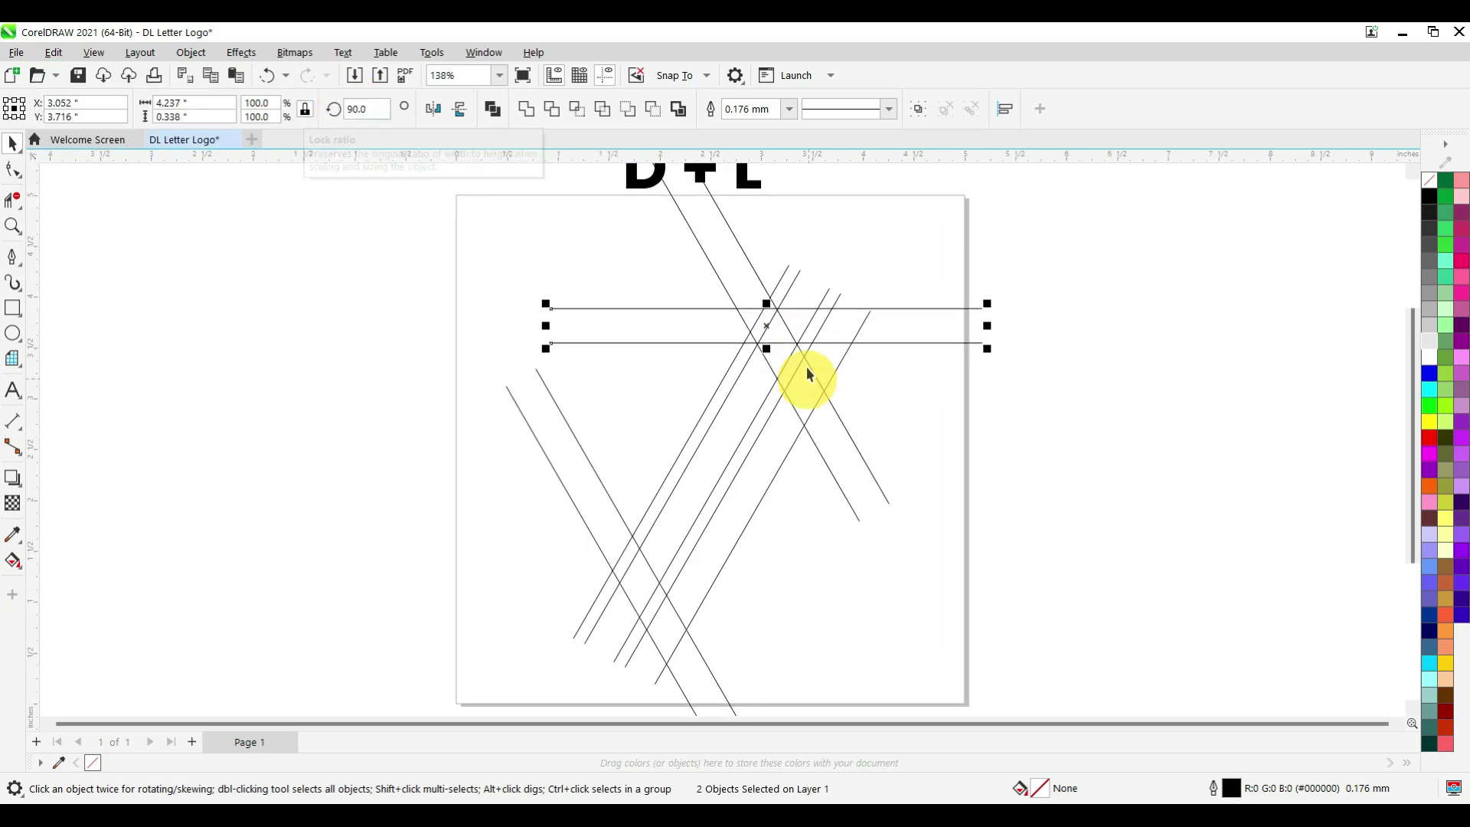
pyautogui.click(760, 315)
pyautogui.click(714, 340)
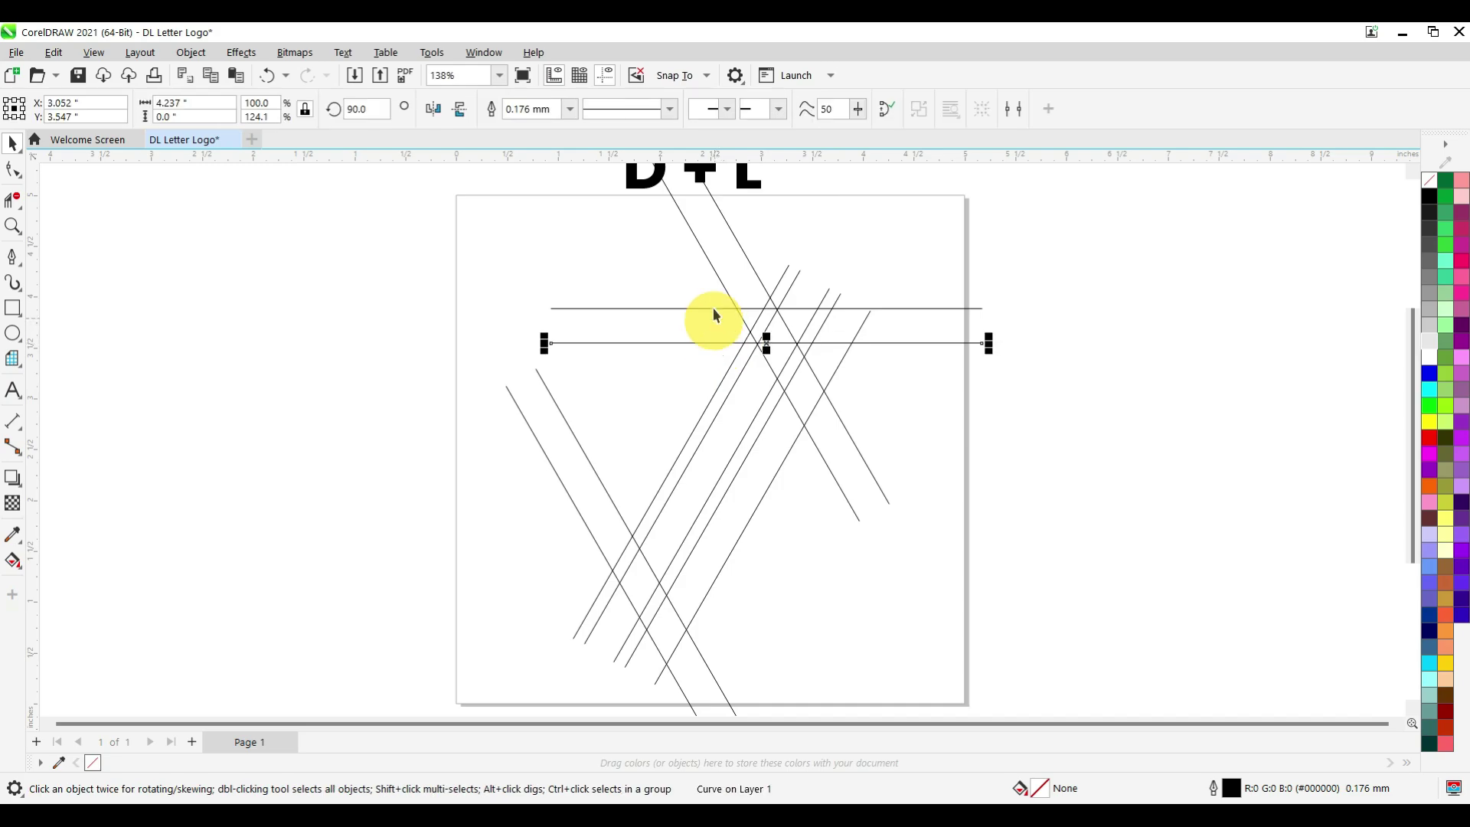
pyautogui.keyDown('shift'); pyautogui.click(712, 306); pyautogui.keyUp('shift')
pyautogui.moveTo(764, 319); pyautogui.dragTo(660, 452)
pyautogui.scroll(-2, 595, 242)
pyautogui.scroll(6, 659, 539)
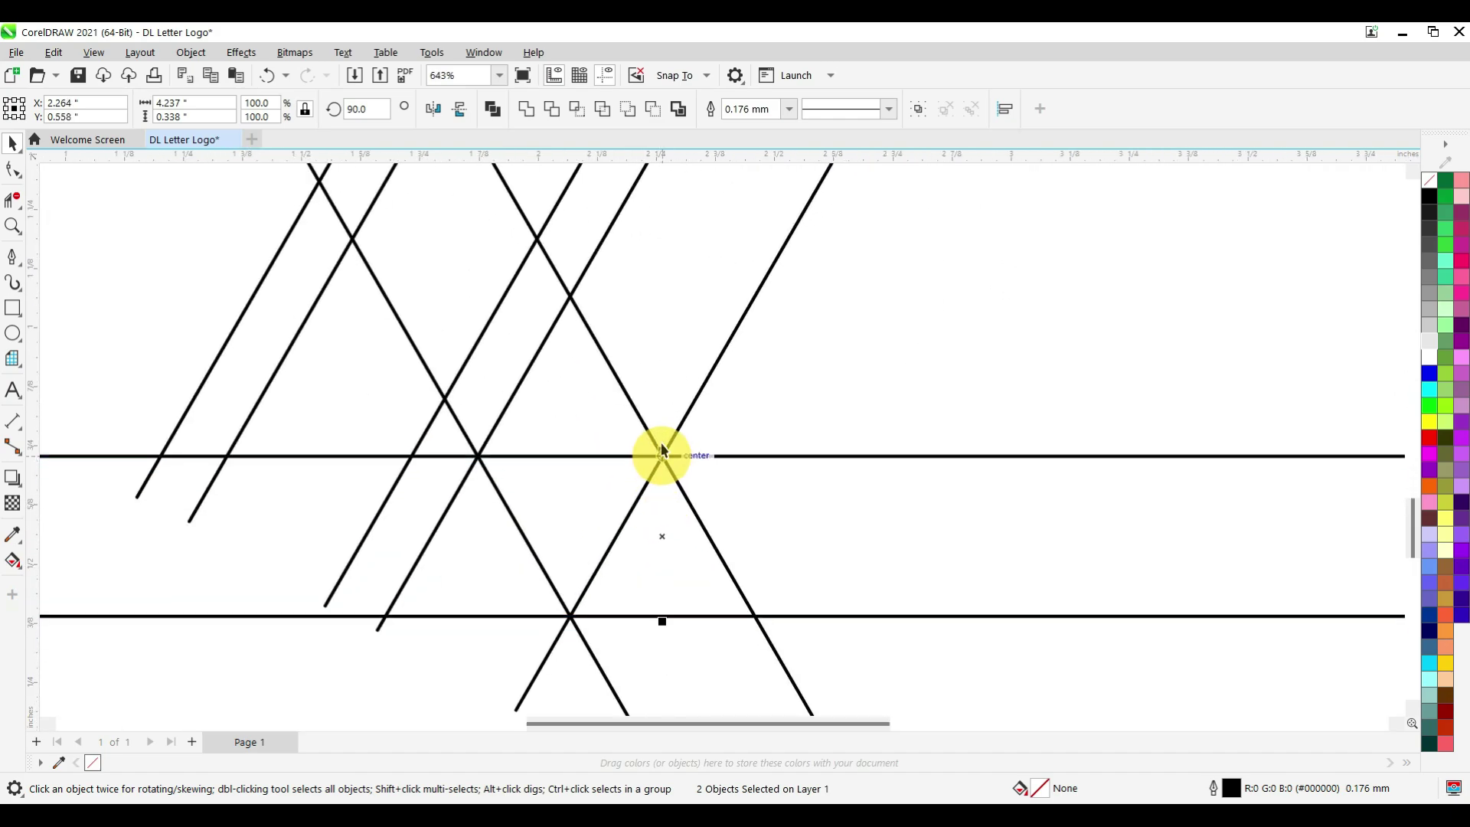
pyautogui.scroll(-5, 660, 452)
pyautogui.scroll(-2, 667, 488)
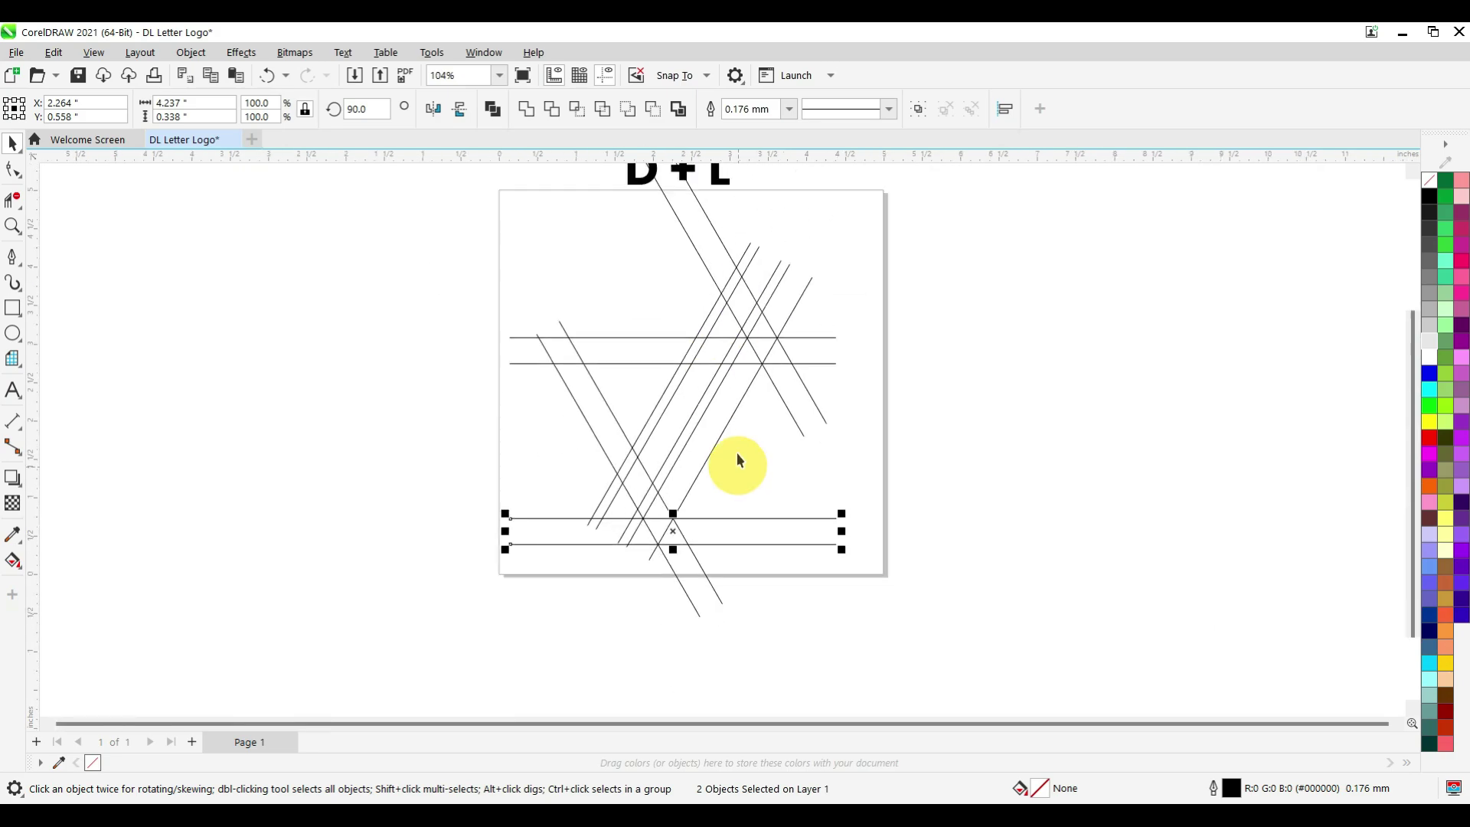
# Step: Place a copy of the rightmost 330-degree line through the upper-left grid intersection, centred at about X 0.906, Y 3.079 inches
pyautogui.click(654, 392)
pyautogui.click(662, 385)
pyautogui.moveTo(662, 385); pyautogui.dragTo(567, 330)
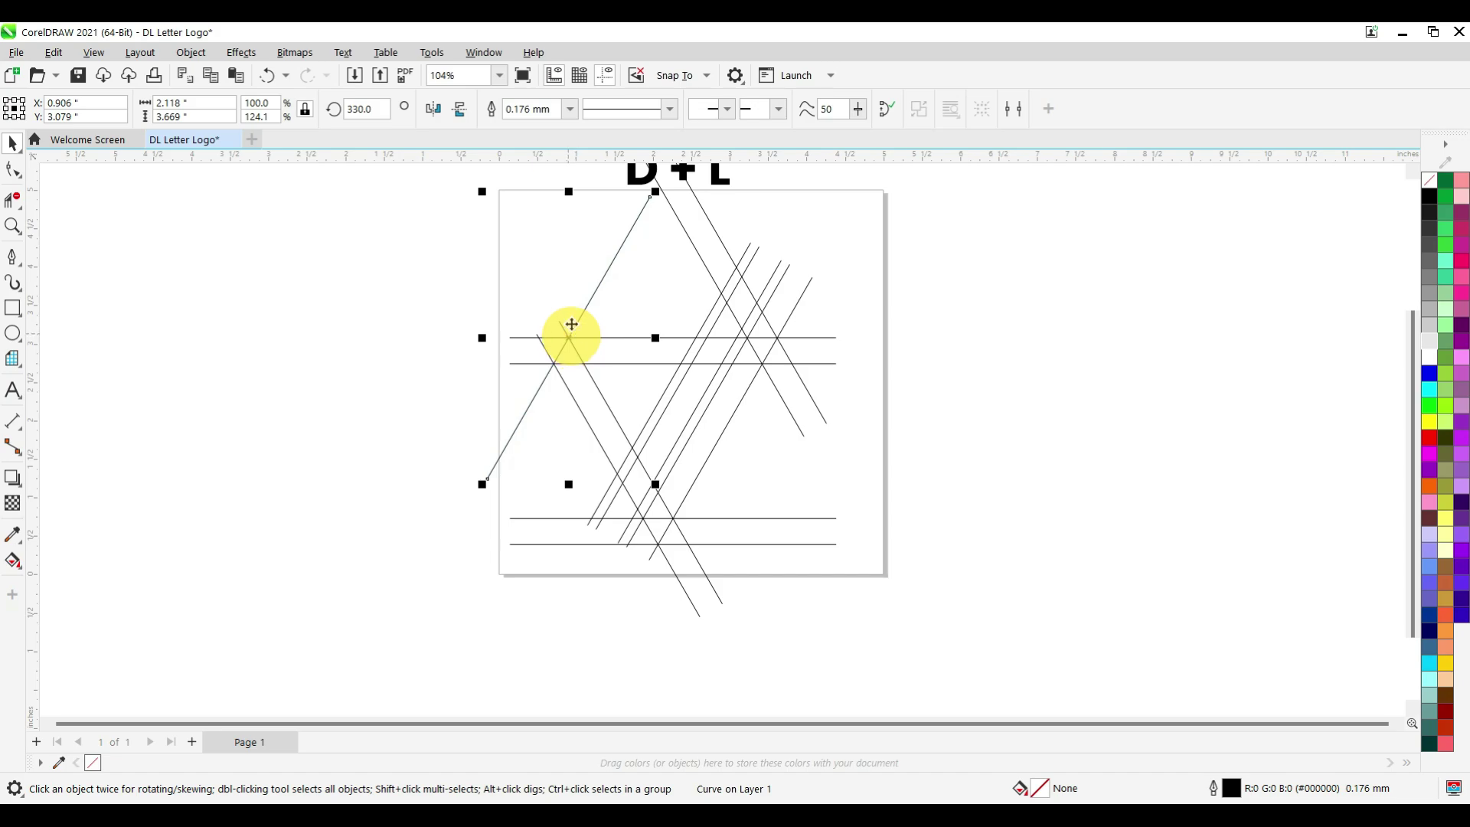
# Step: Duplicate the upper-left slanted line and move the copy to the grid's lower right, centred at about X 3.418, Y 0.567 inches
pyautogui.hotkey('ctrl', 'c')
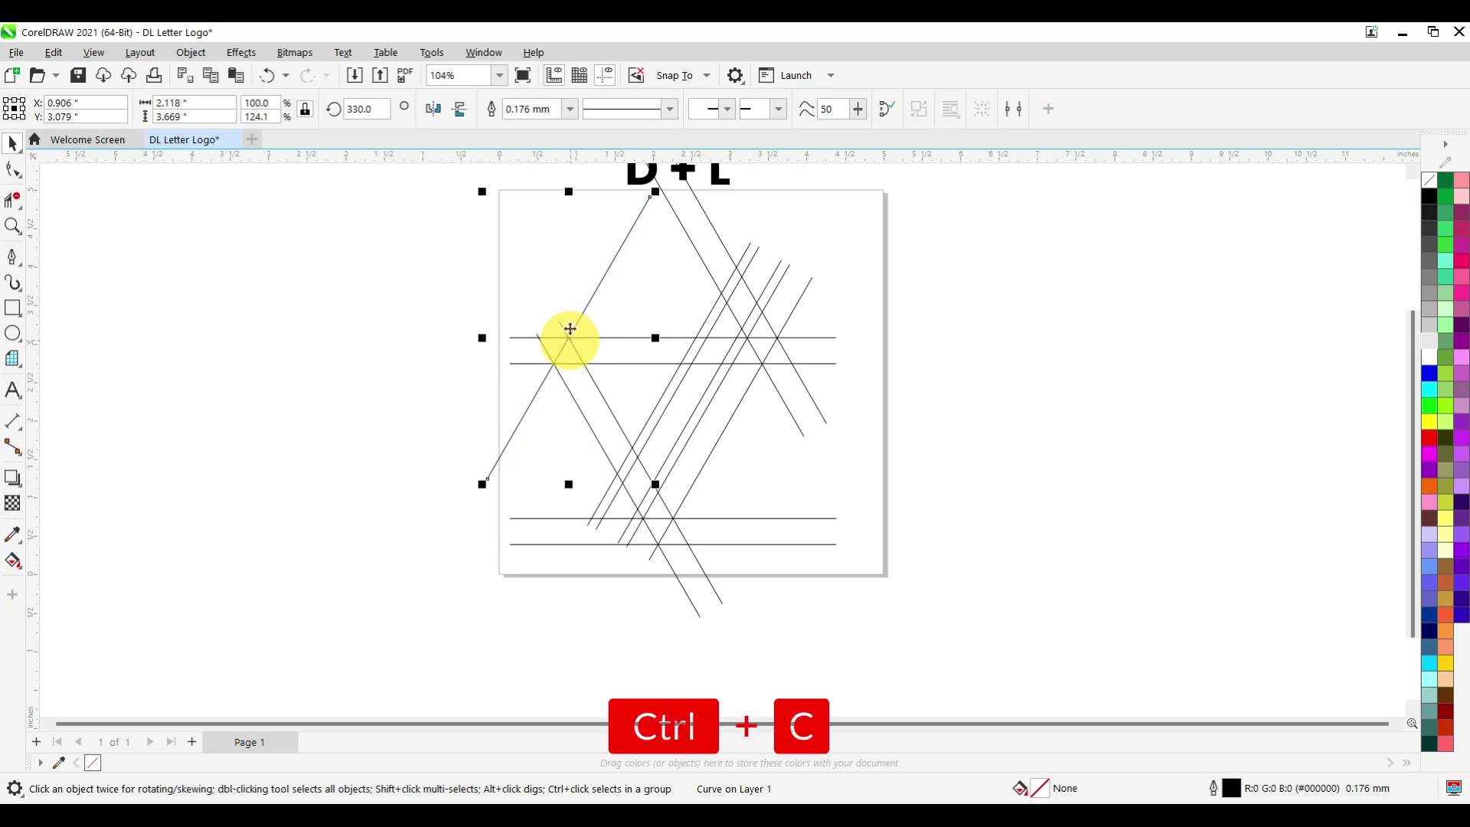
pyautogui.hotkey('ctrl', 'v')
pyautogui.moveTo(568, 328); pyautogui.dragTo(772, 514)
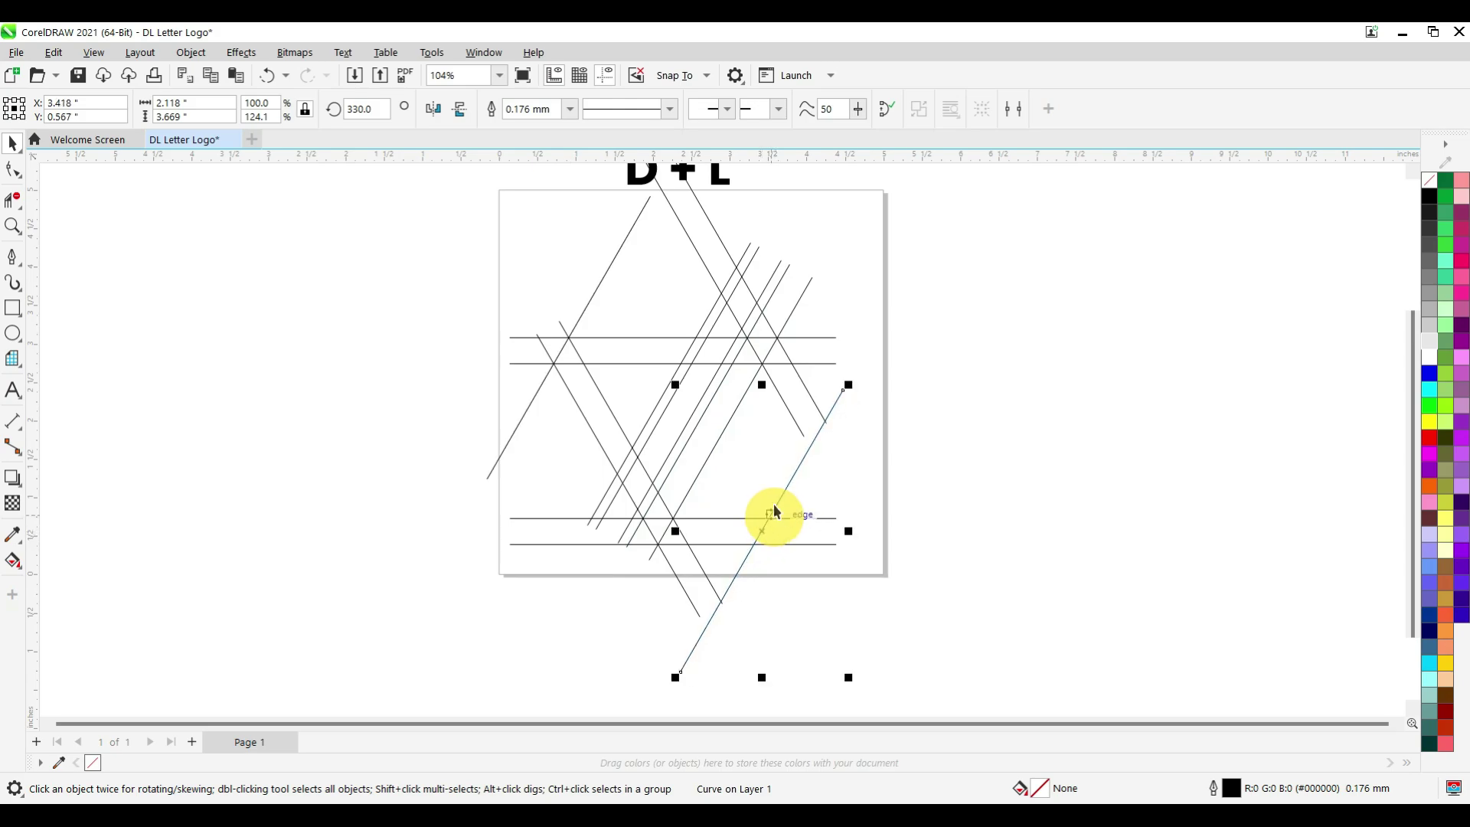
pyautogui.click(941, 423)
# Step: Remove the line segments crossing the inside of the D and L strokes with the Virtual Segment Delete tool
pyautogui.scroll(1, 798, 180)
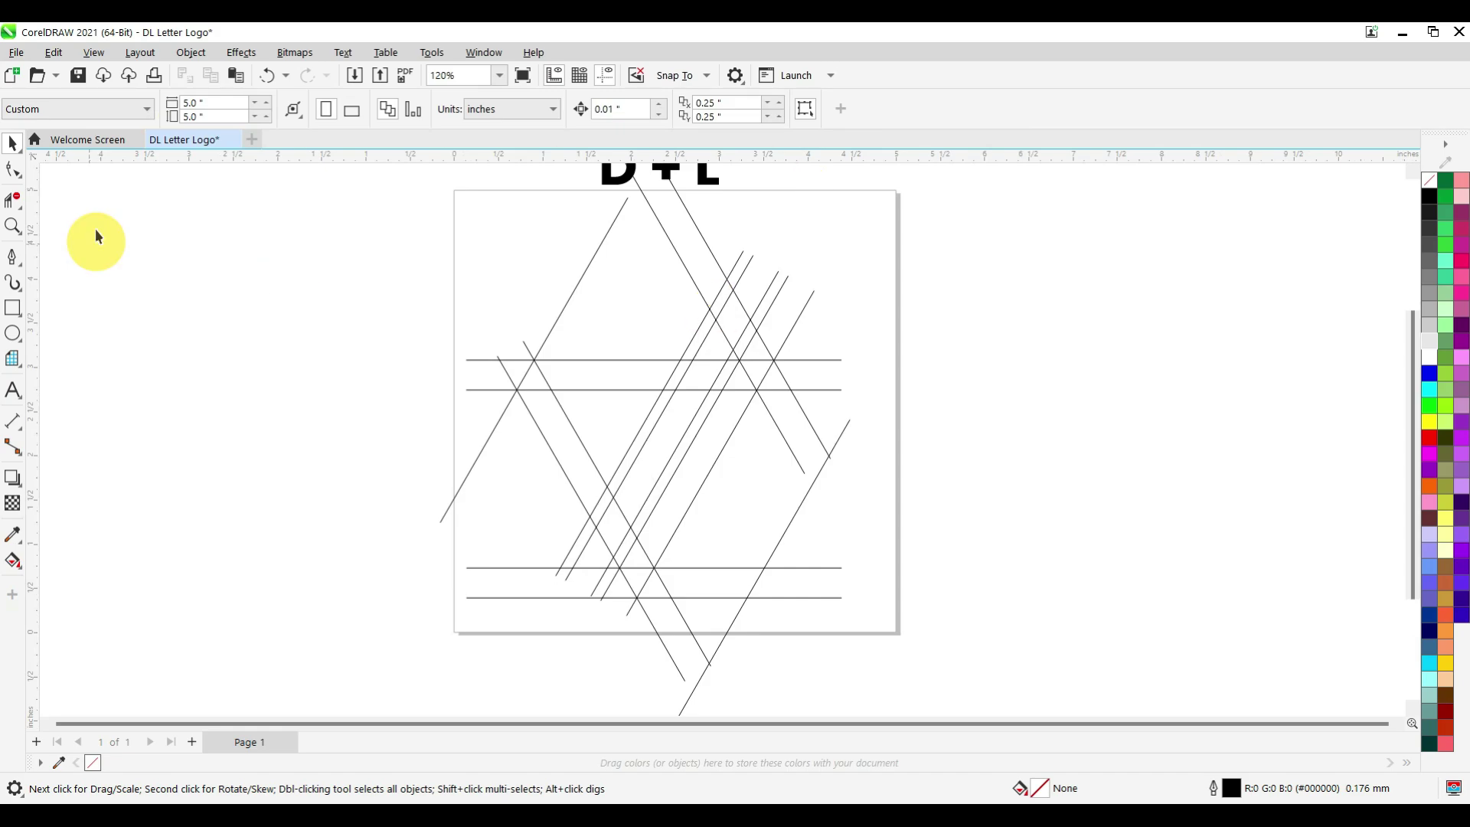
pyautogui.click(12, 198)
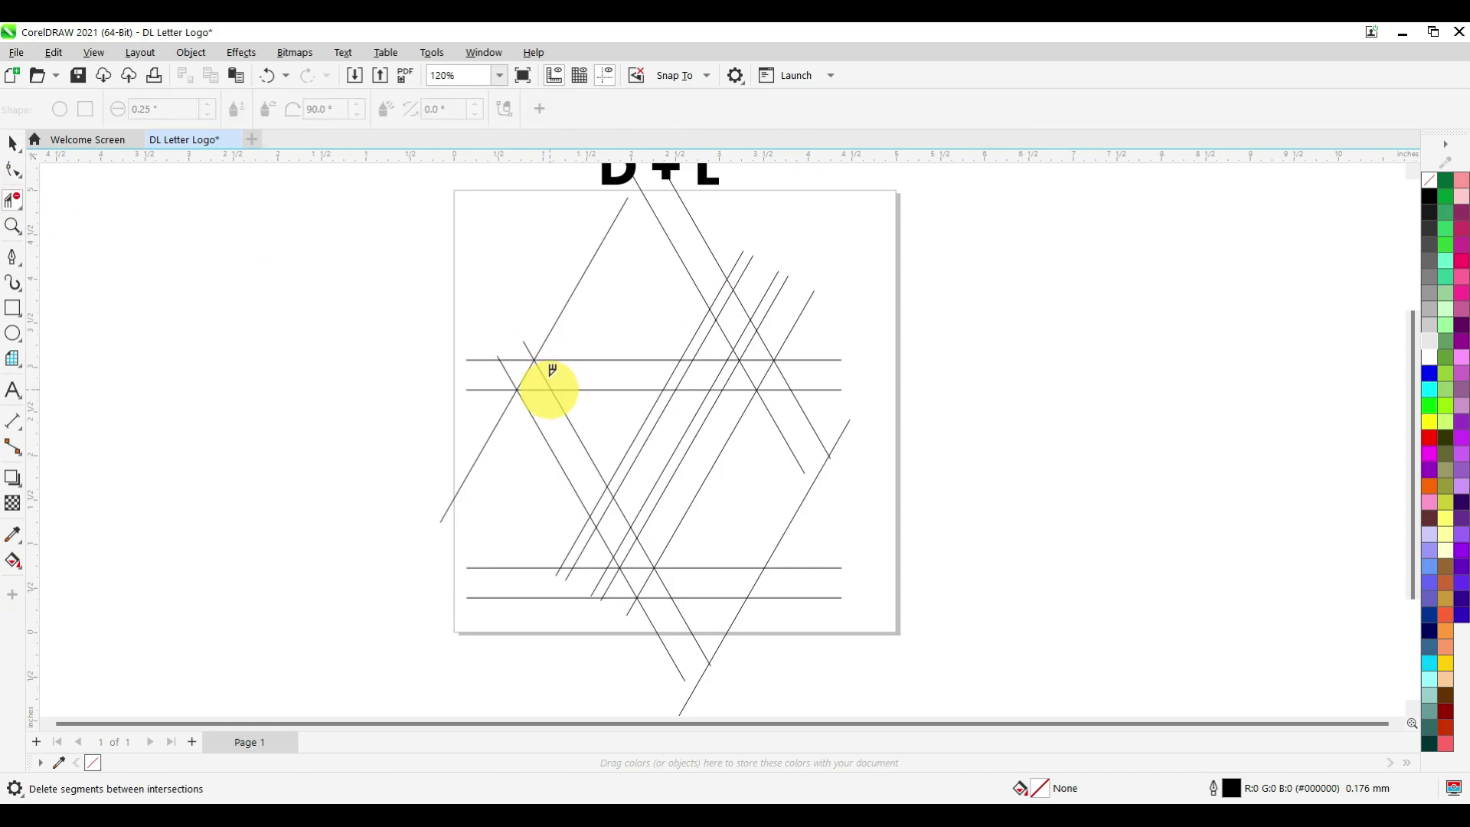
pyautogui.scroll(2, 551, 371)
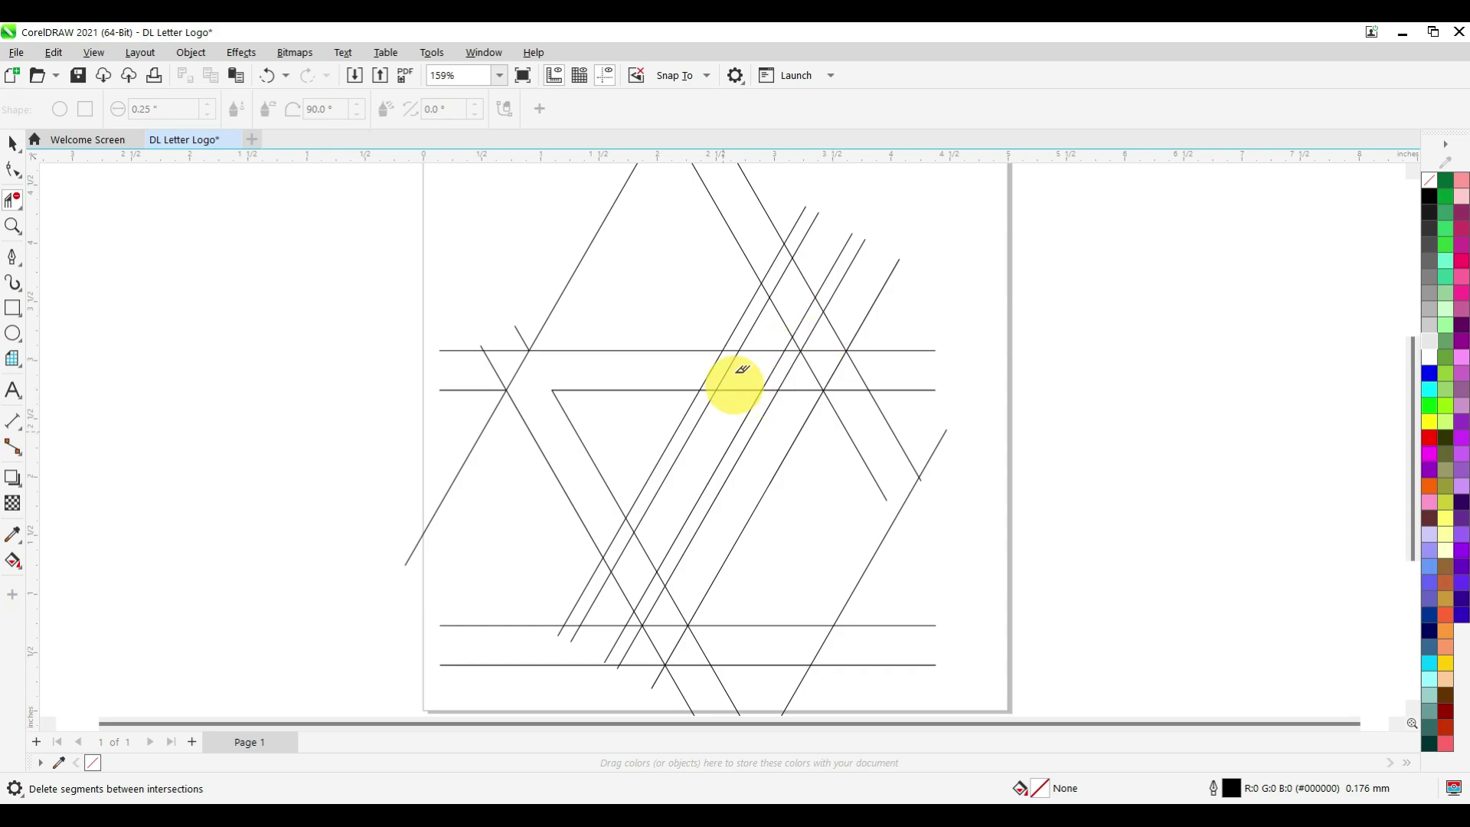
pyautogui.click(676, 625)
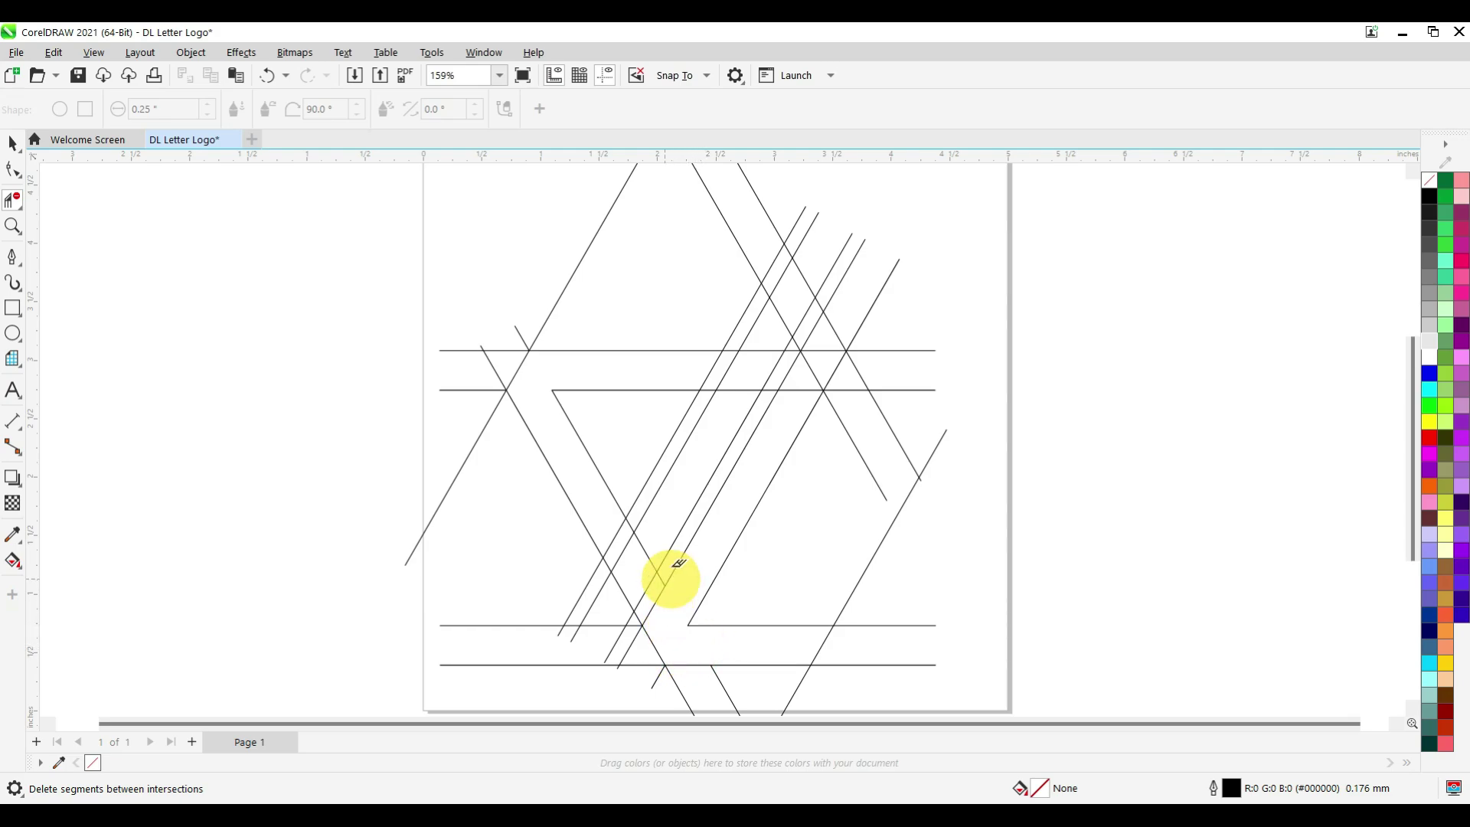
pyautogui.click(643, 543)
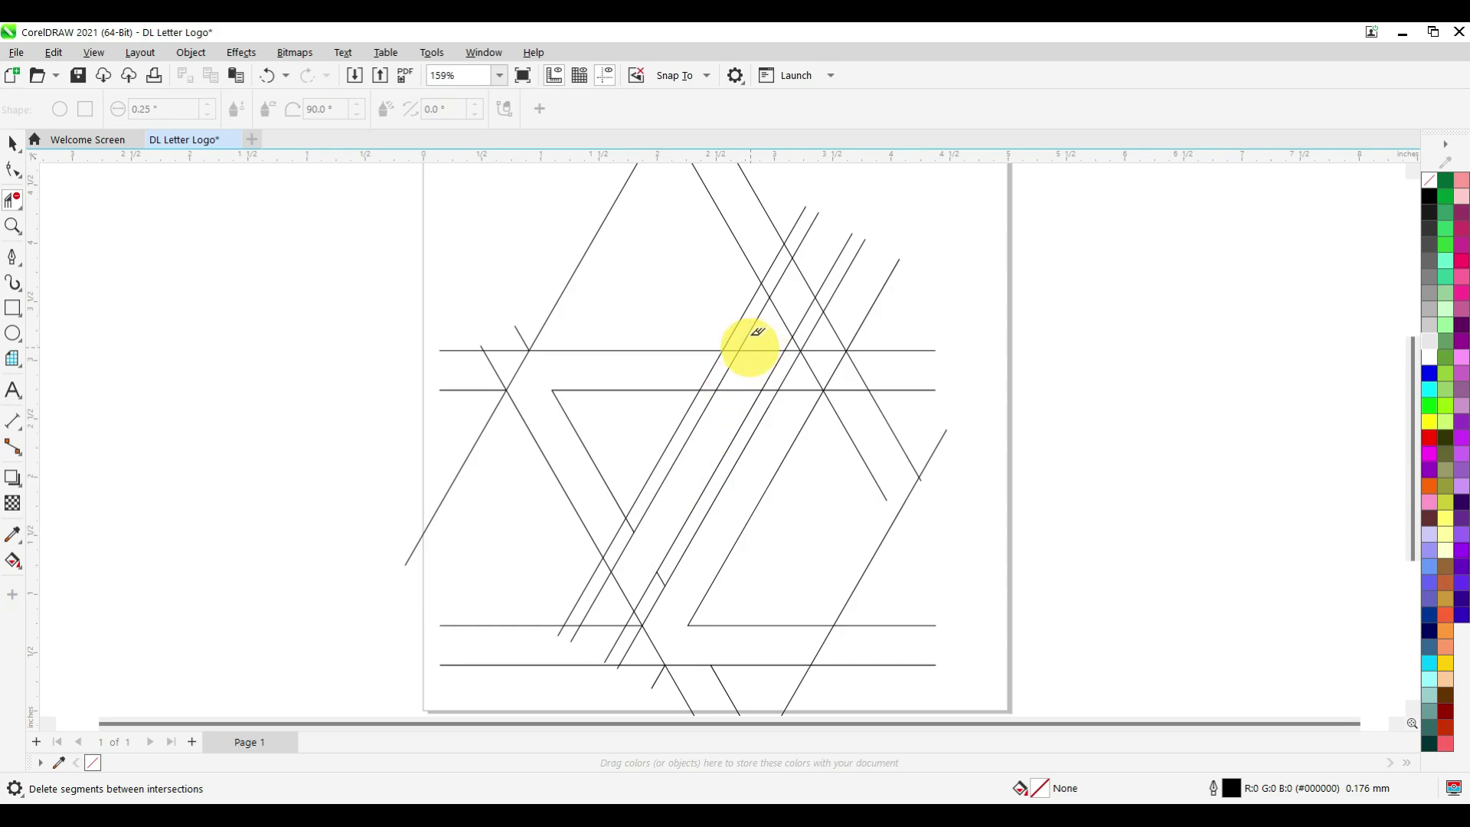
pyautogui.click(731, 390)
pyautogui.click(752, 350)
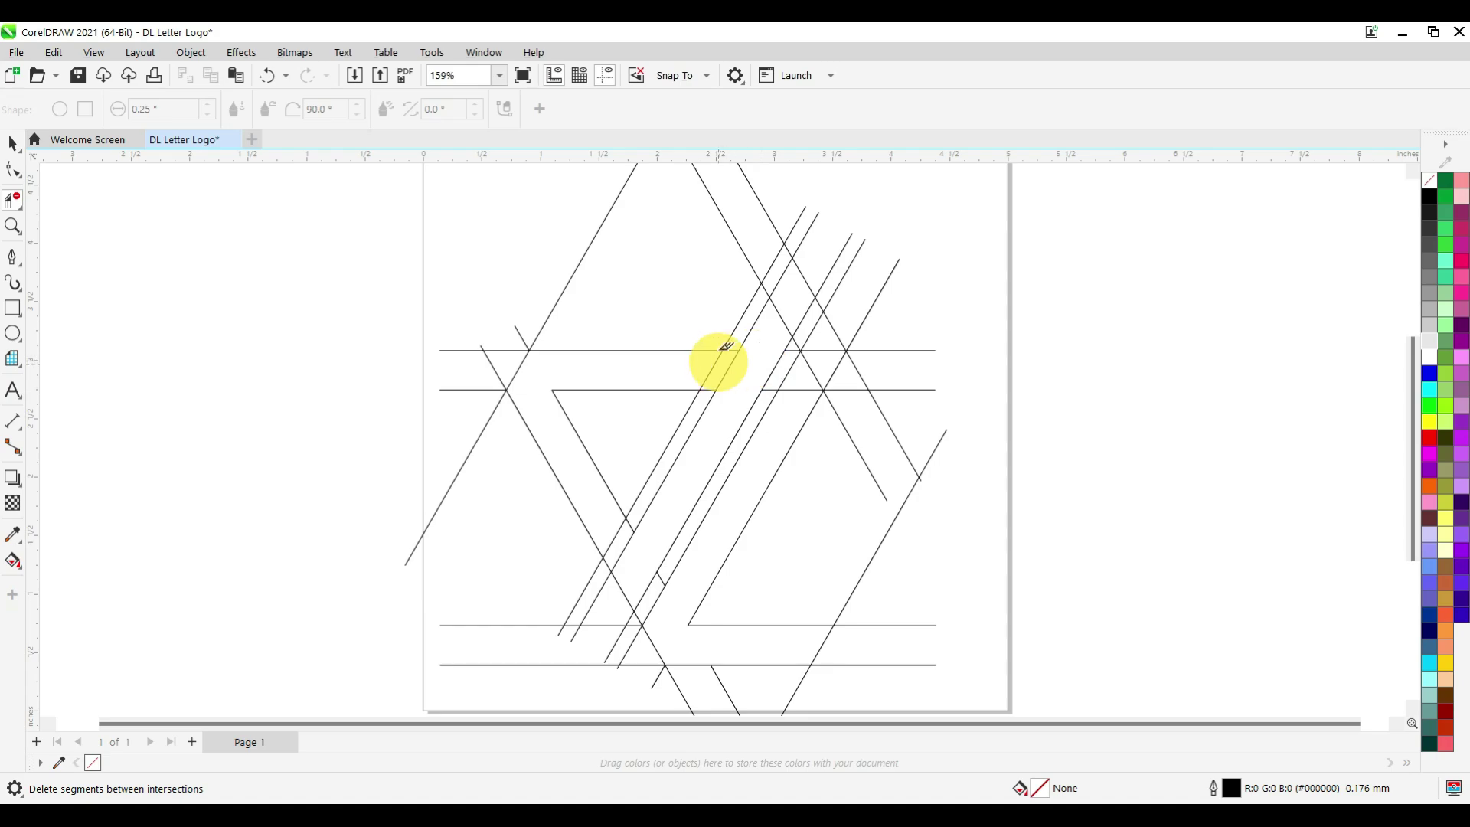
# Step: Smart-fill the D's bent stroke, the central diagonal bar, the L and the L's small upper triangle with blue #336699
pyautogui.scroll(1, 720, 357)
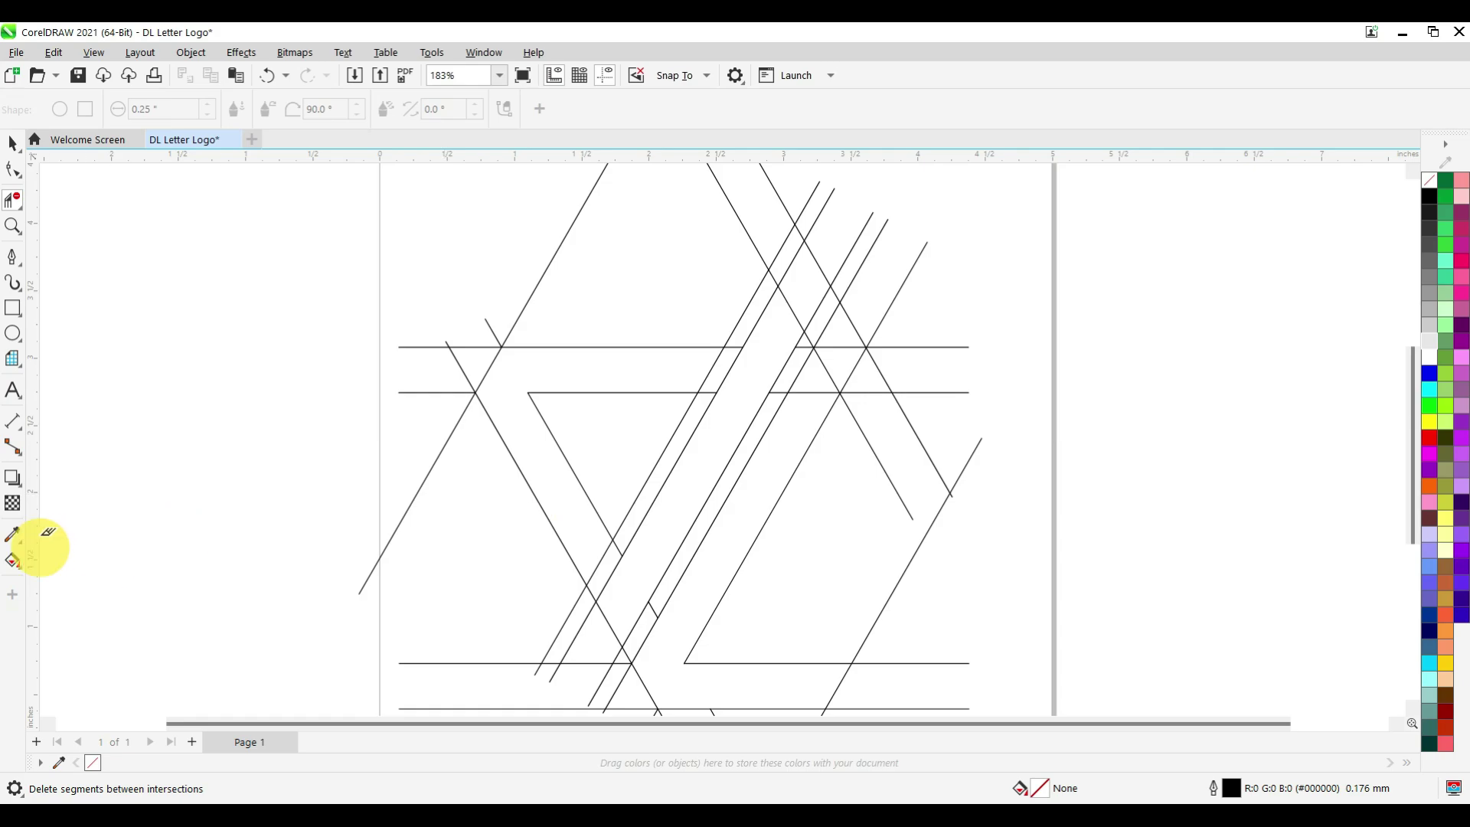
pyautogui.click(20, 557)
pyautogui.click(76, 580)
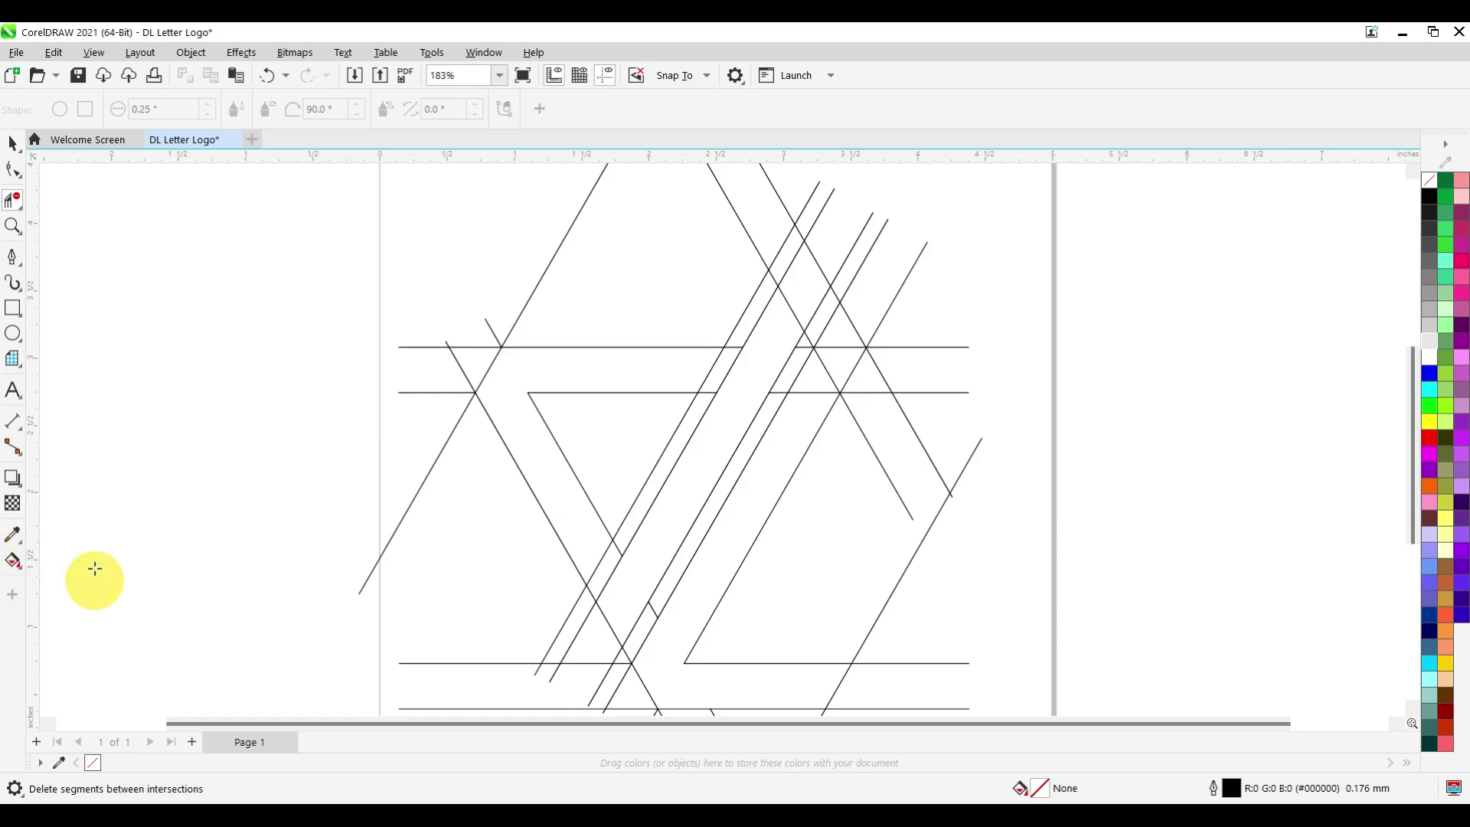
pyautogui.click(561, 480)
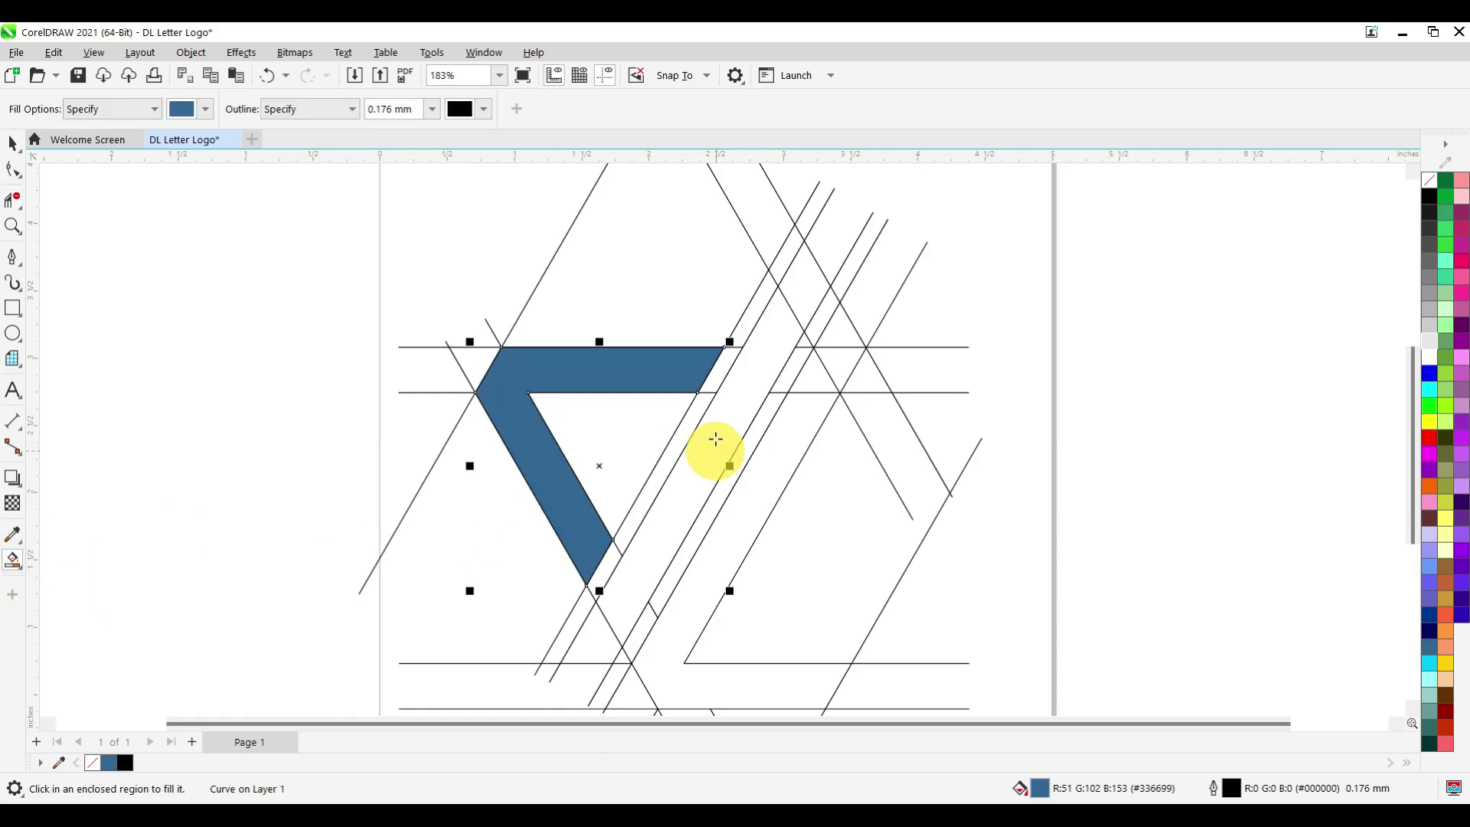
pyautogui.click(715, 439)
pyautogui.click(738, 531)
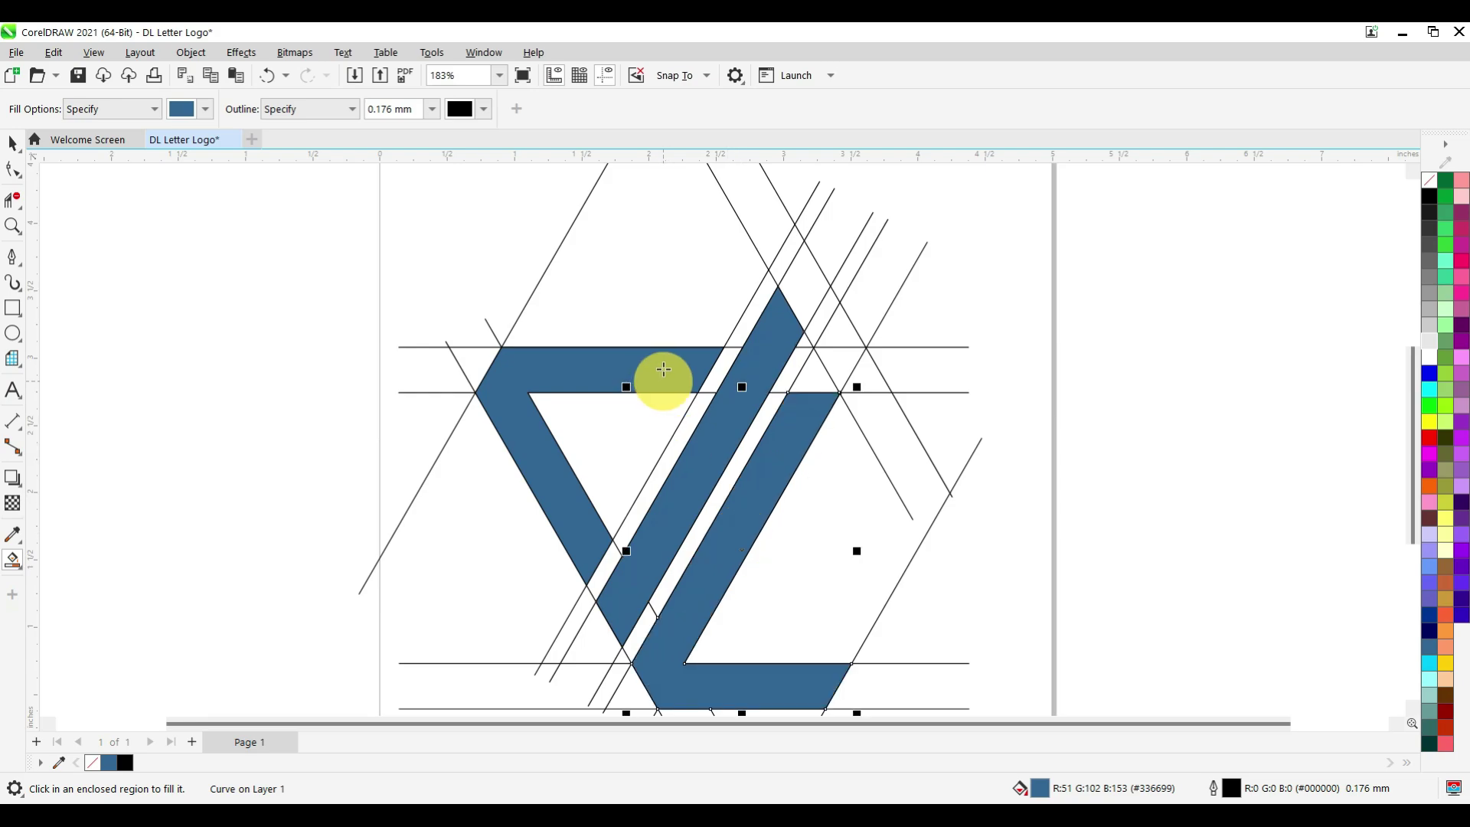
pyautogui.click(820, 382)
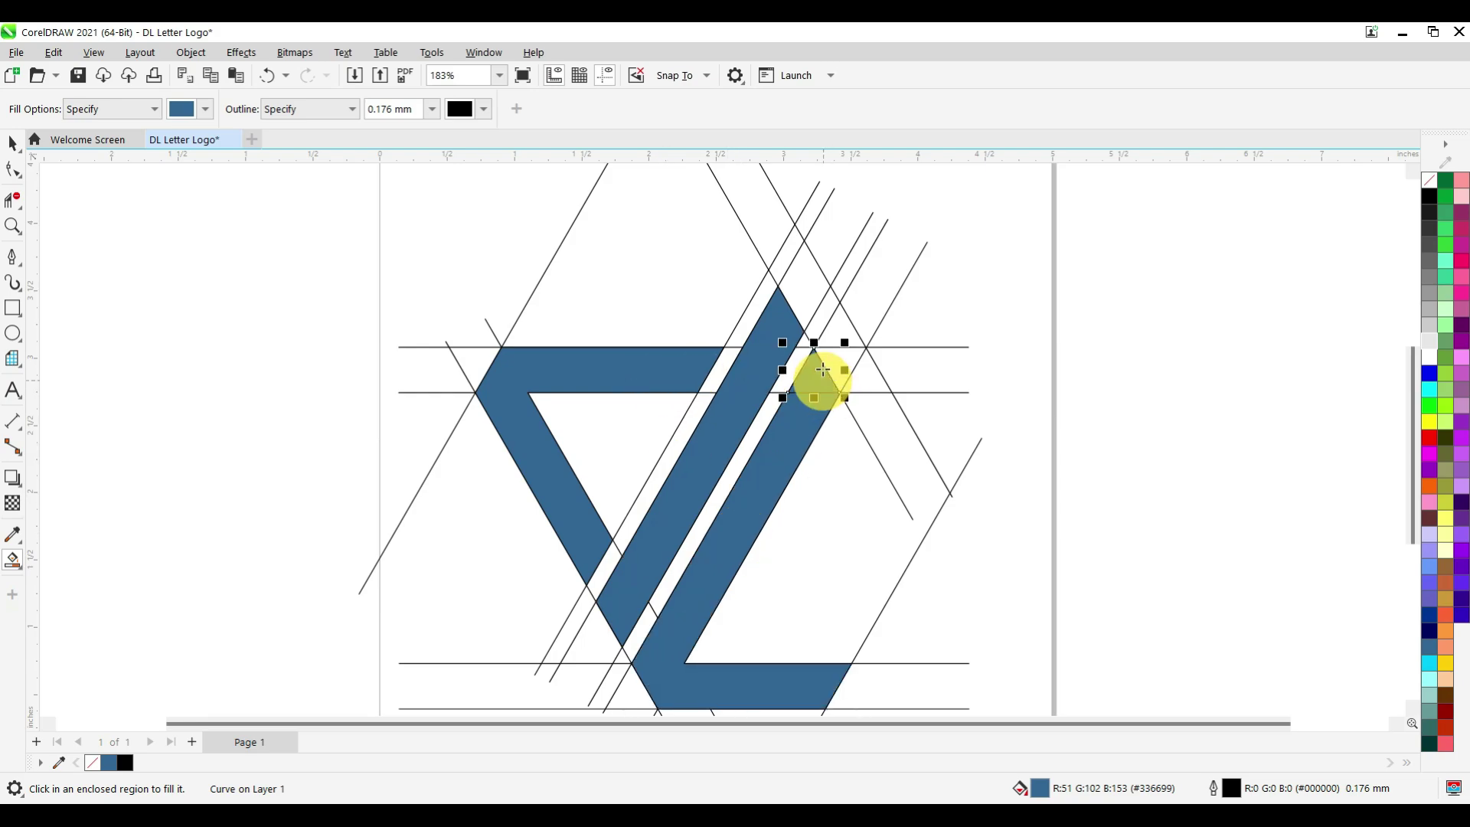
# Step: Weld the L shape and the small triangle at its upper end into one shape
pyautogui.click(13, 143)
pyautogui.click(312, 295)
pyautogui.scroll(-2, 312, 295)
pyautogui.click(561, 522)
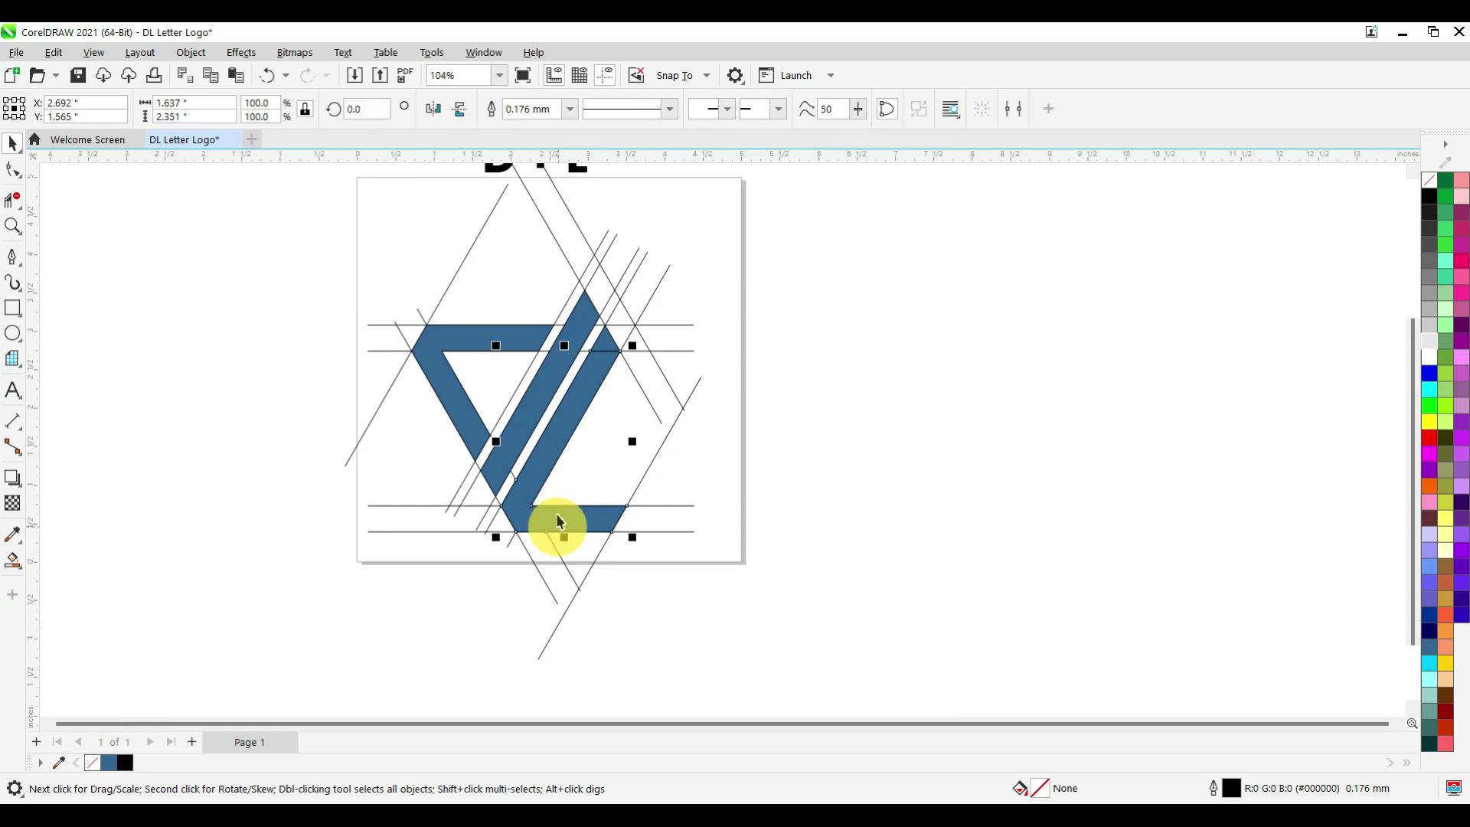
pyautogui.keyDown('shift'); pyautogui.click(593, 345); pyautogui.keyUp('shift')
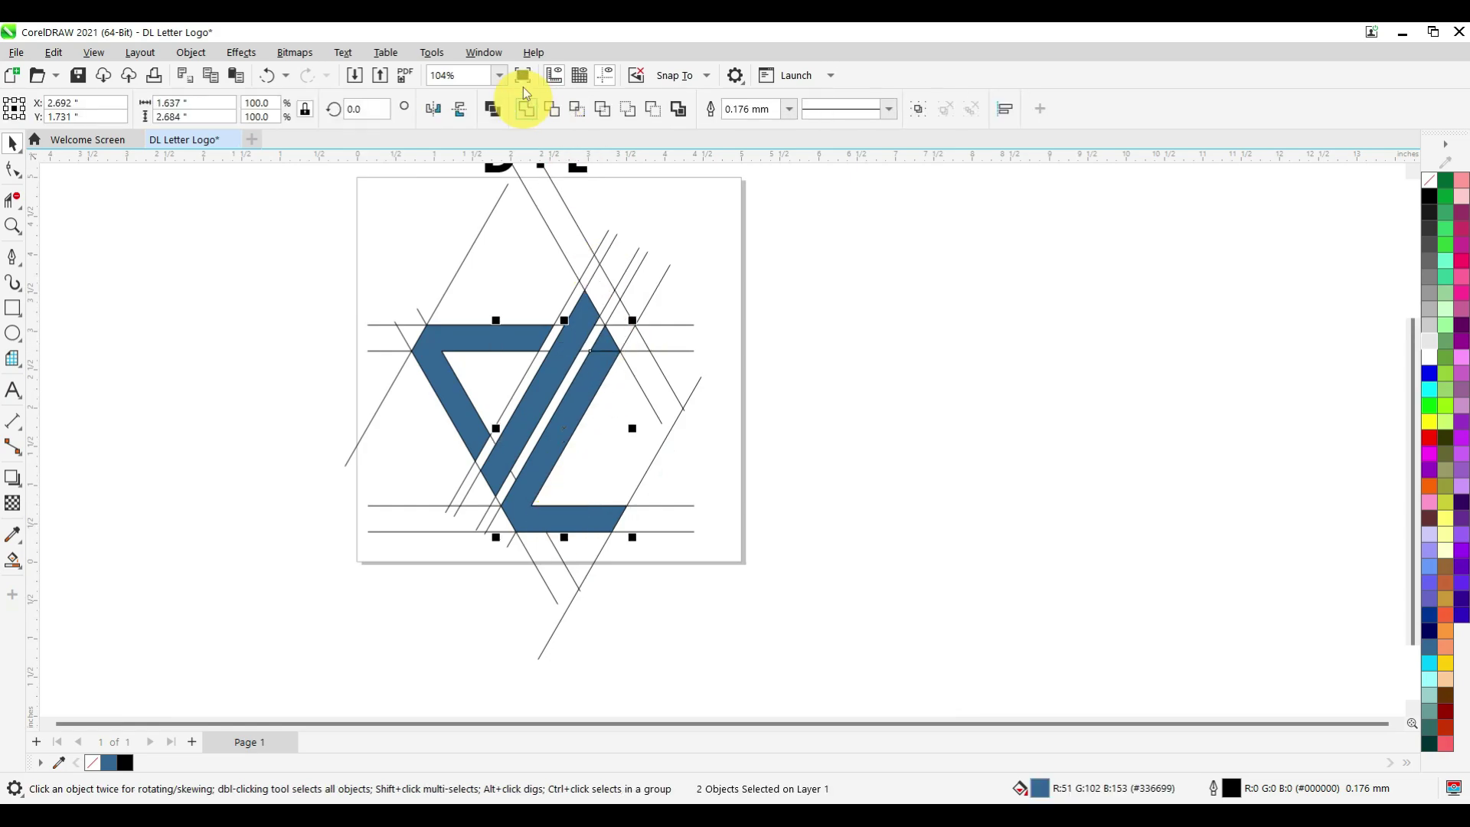
pyautogui.click(526, 107)
# Step: Select all three blue logo shapes and move them off the page to the right of the construction grid
pyautogui.keyDown('shift'); pyautogui.click(531, 373); pyautogui.keyUp('shift')
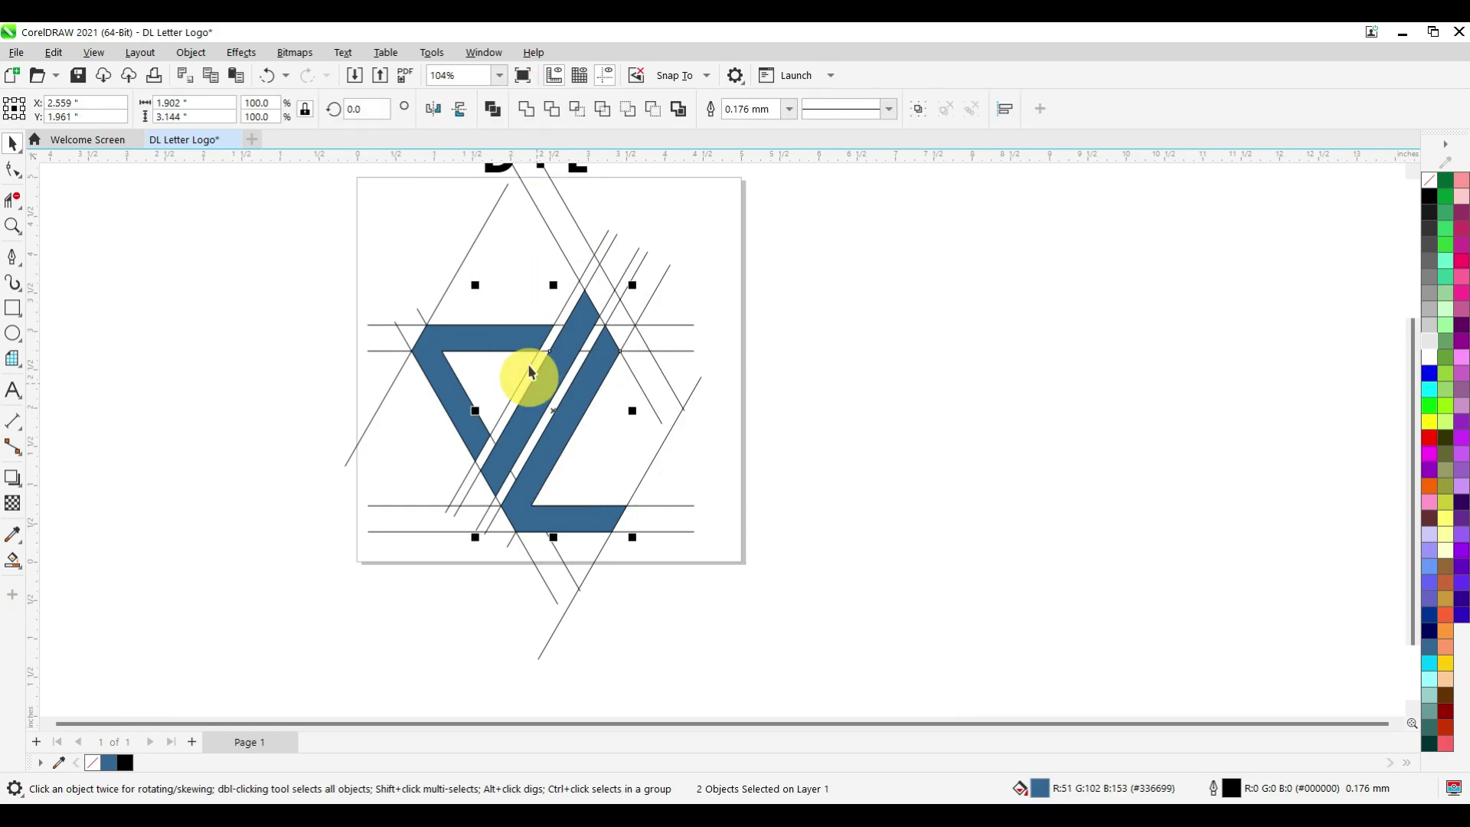
pyautogui.keyDown('shift'); pyautogui.click(459, 328); pyautogui.keyUp('shift')
pyautogui.moveTo(509, 410); pyautogui.dragTo(988, 439)
pyautogui.click(814, 509)
# Step: Delete all remaining construction guide lines from the page, including the two diagonal lines crossing the D + L text
pyautogui.moveTo(634, 612)
pyautogui.mouseDown()
pyautogui.moveTo(723, 632)
pyautogui.moveTo(748, 659)
pyautogui.moveTo(306, 410)
pyautogui.moveTo(227, 178)
pyautogui.mouseUp()
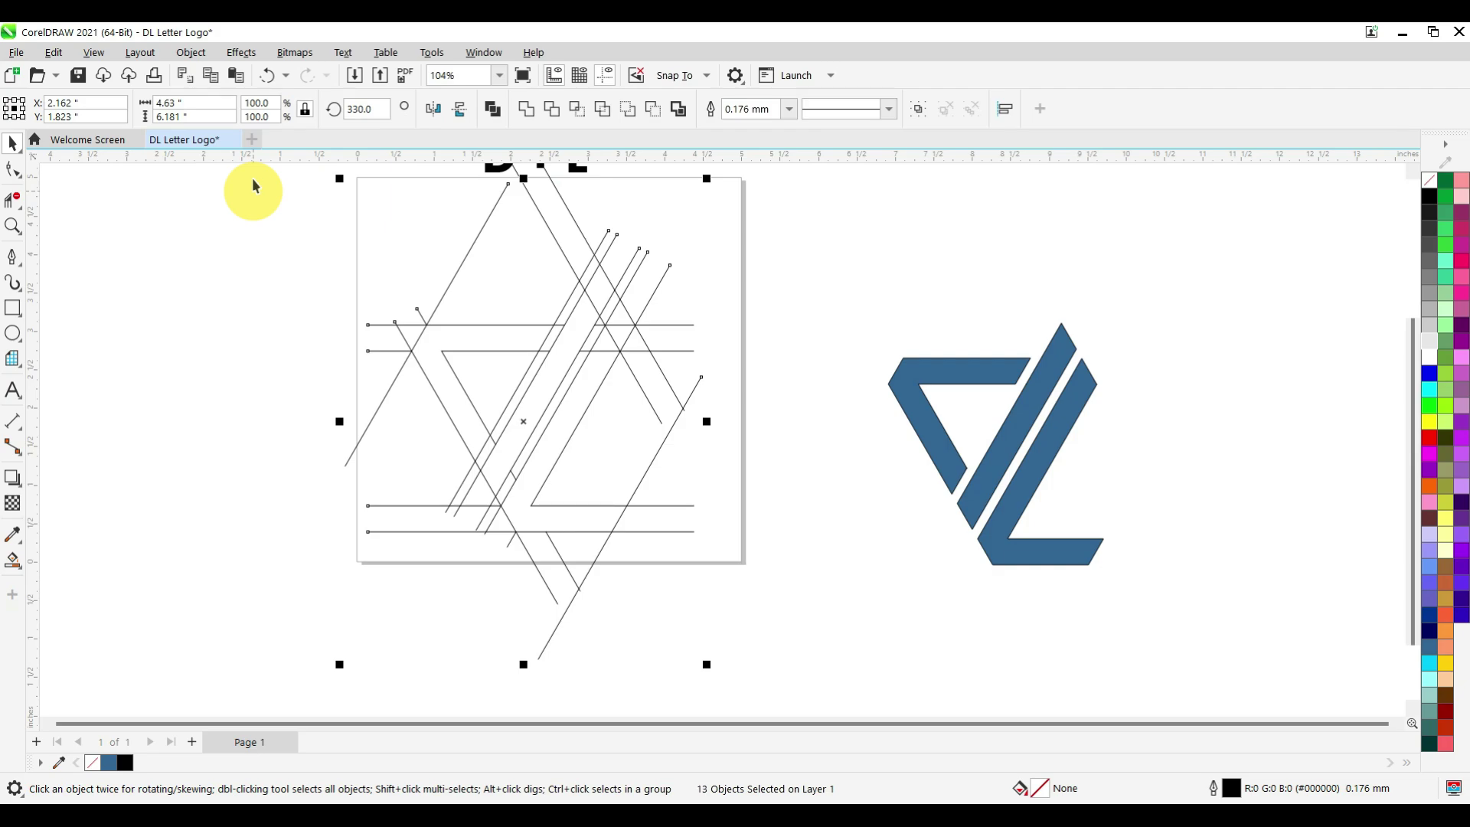
pyautogui.press('Delete')
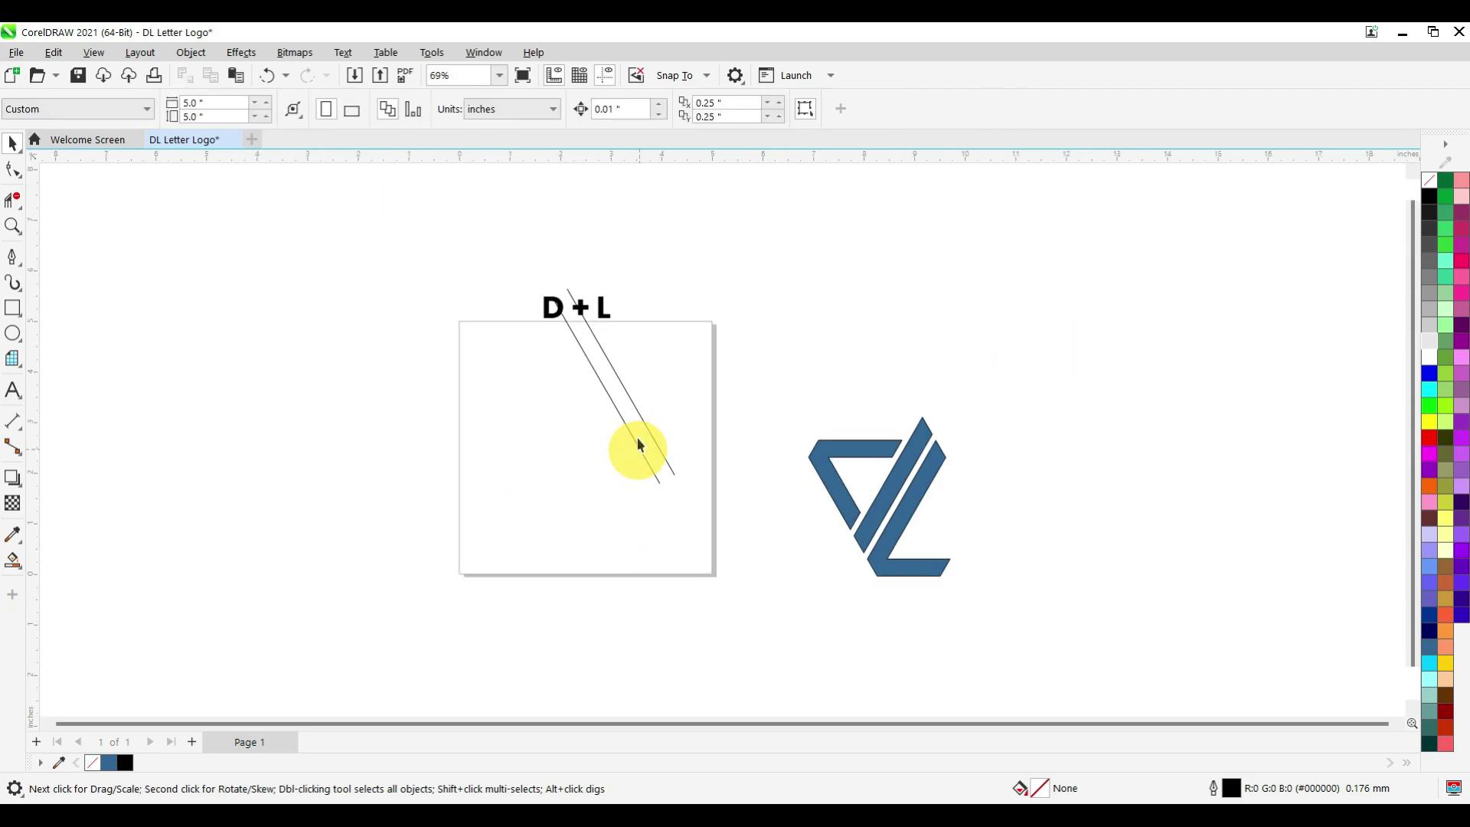
pyautogui.click(641, 446)
pyautogui.press('Delete')
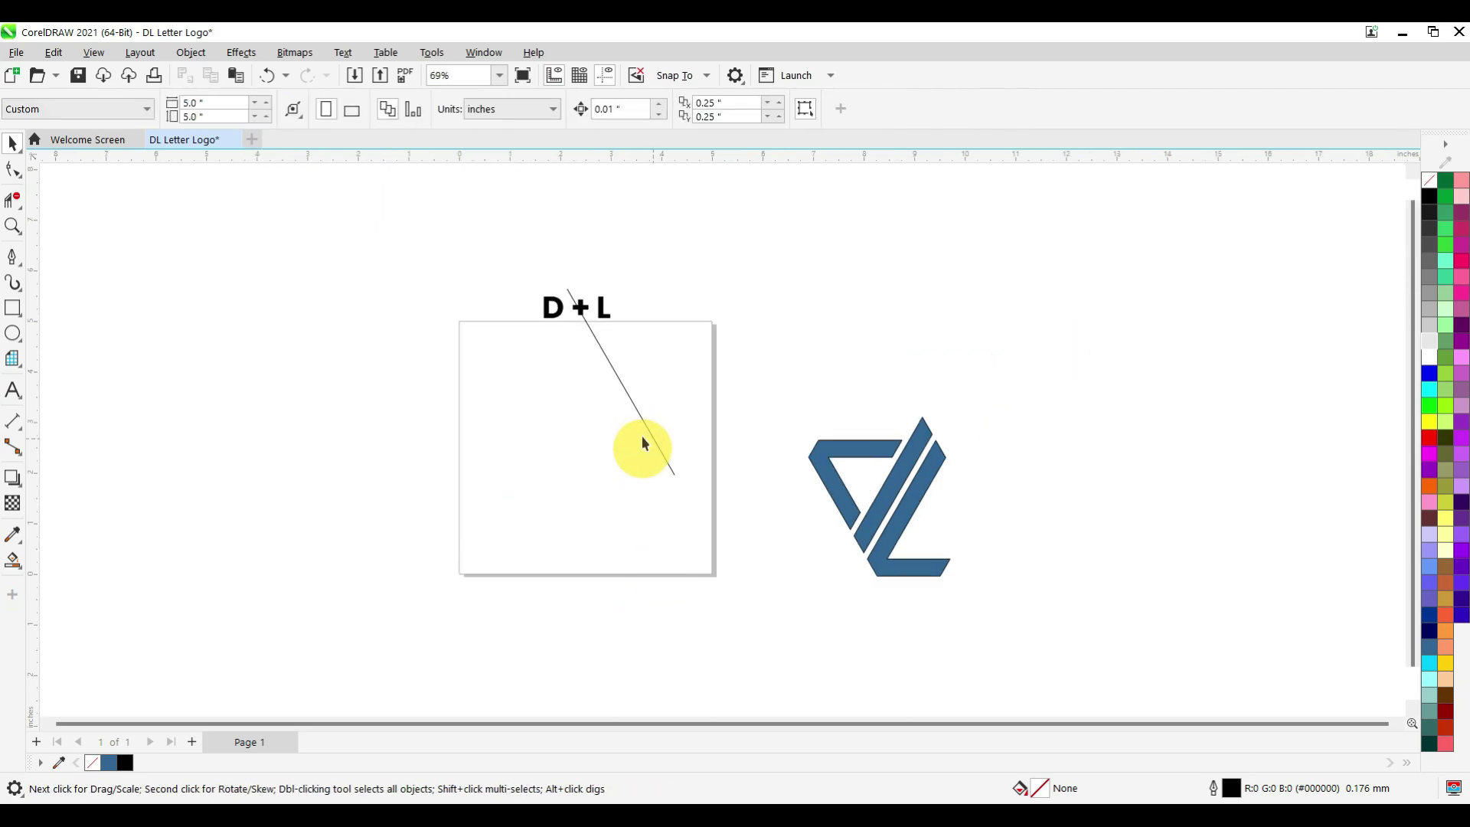
pyautogui.click(648, 429)
pyautogui.press('Delete')
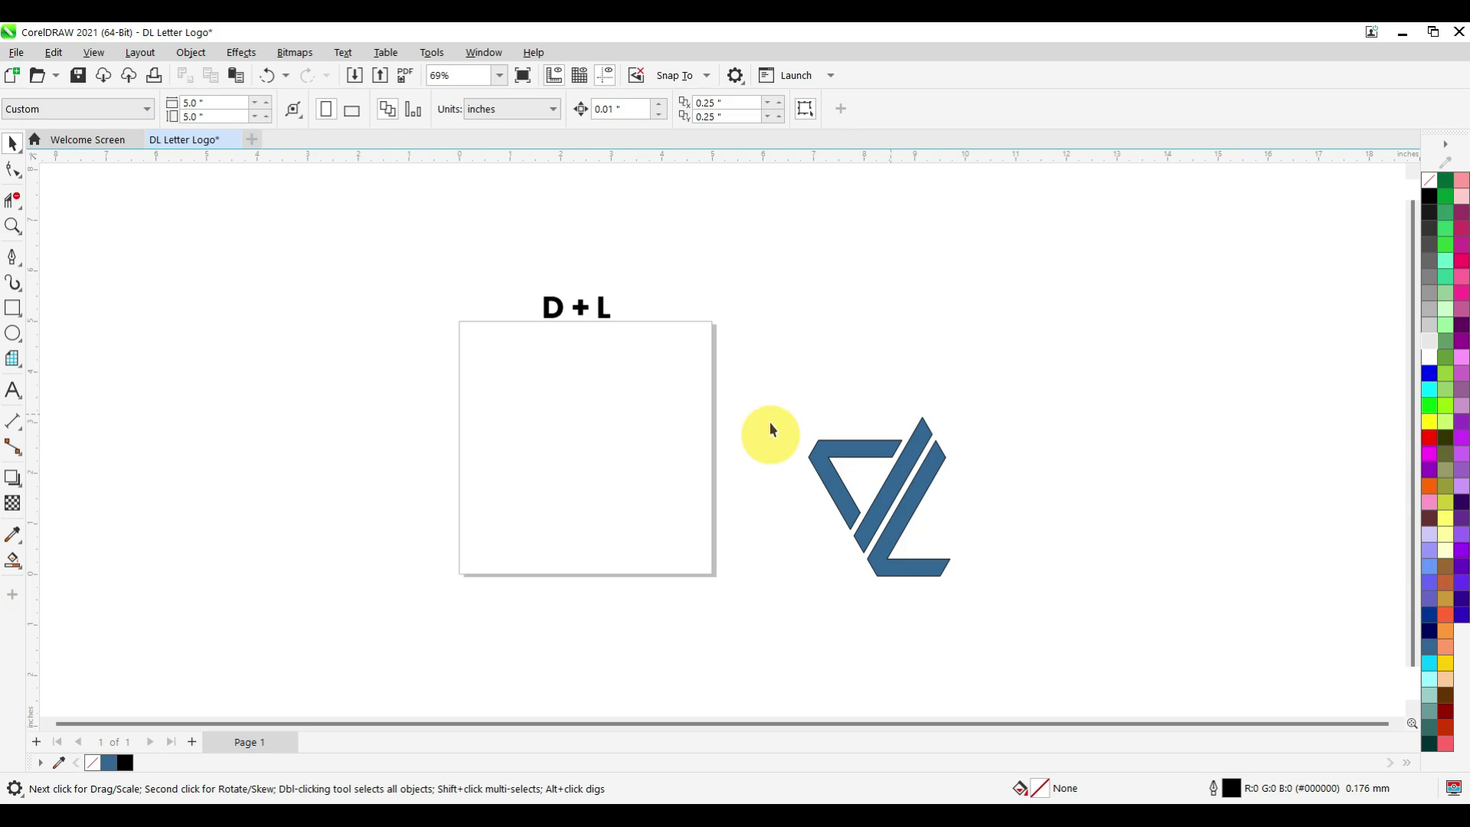
# Step: Remove the outline from the three logo shapes and fill the two D pieces with black
pyautogui.moveTo(988, 390); pyautogui.dragTo(743, 617)
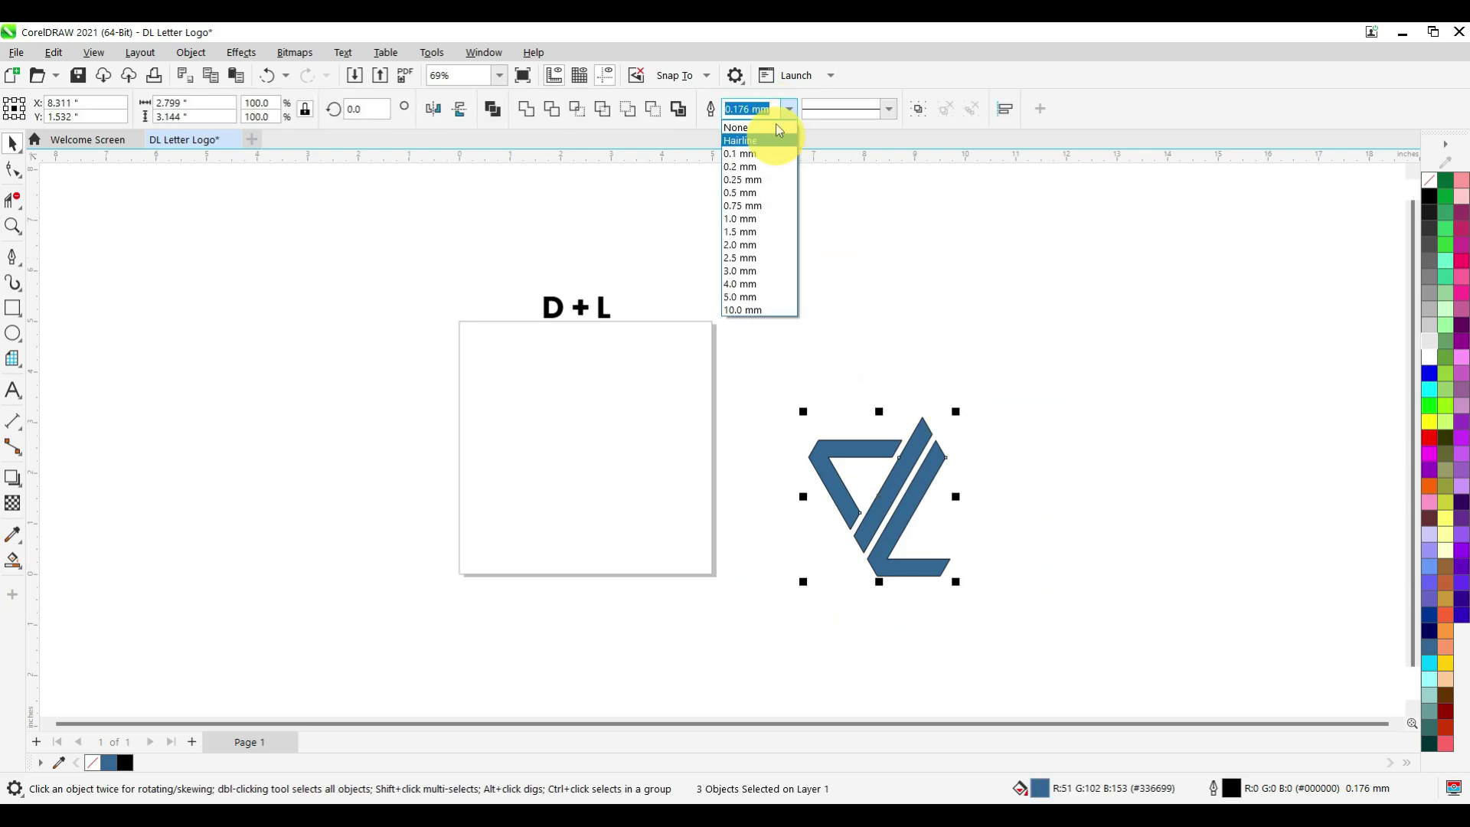
pyautogui.click(776, 124)
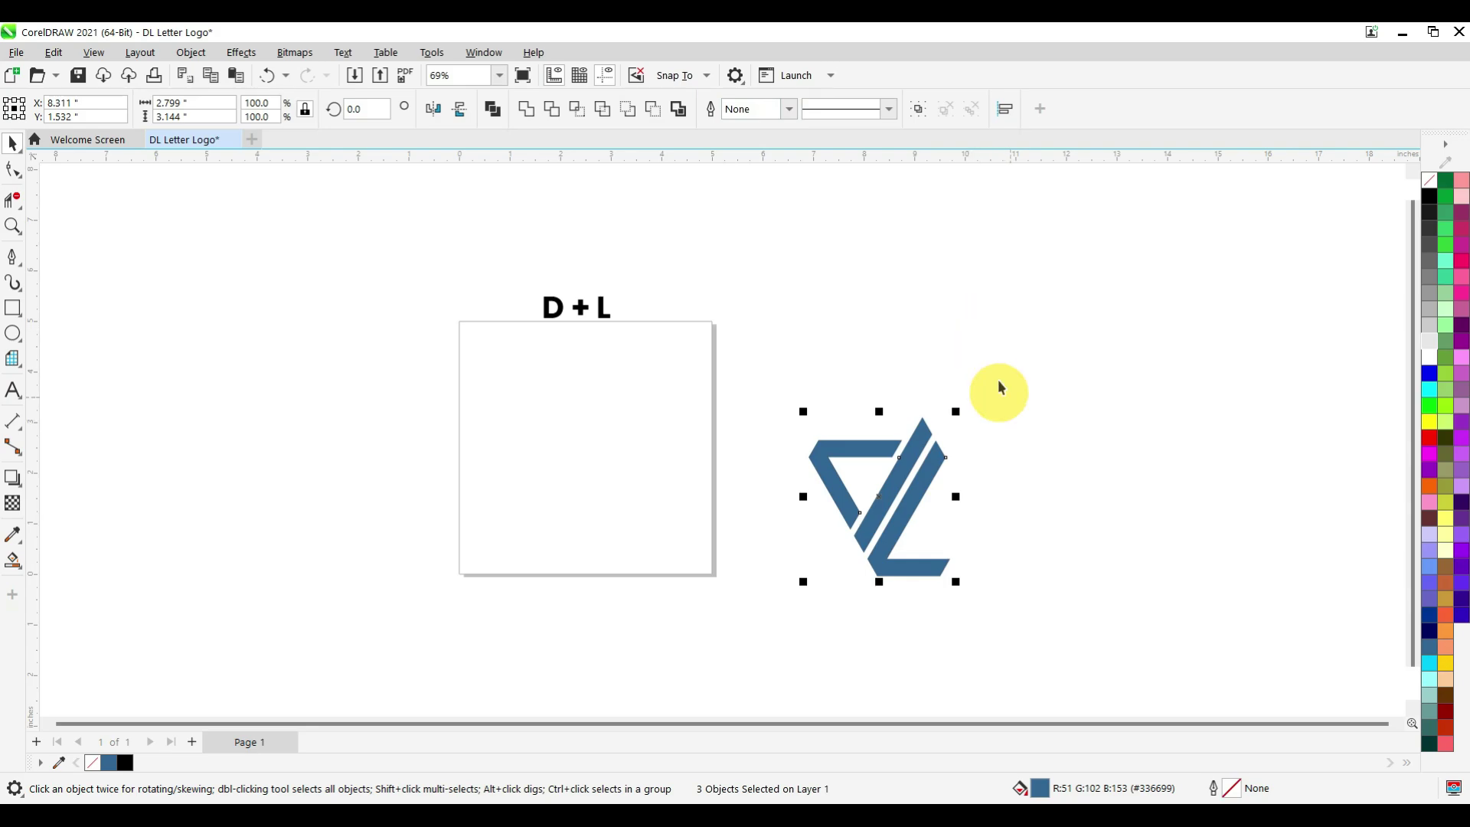
pyautogui.click(872, 475)
pyautogui.scroll(2, 842, 487)
pyautogui.keyDown('shift'); pyautogui.click(957, 427); pyautogui.keyUp('shift')
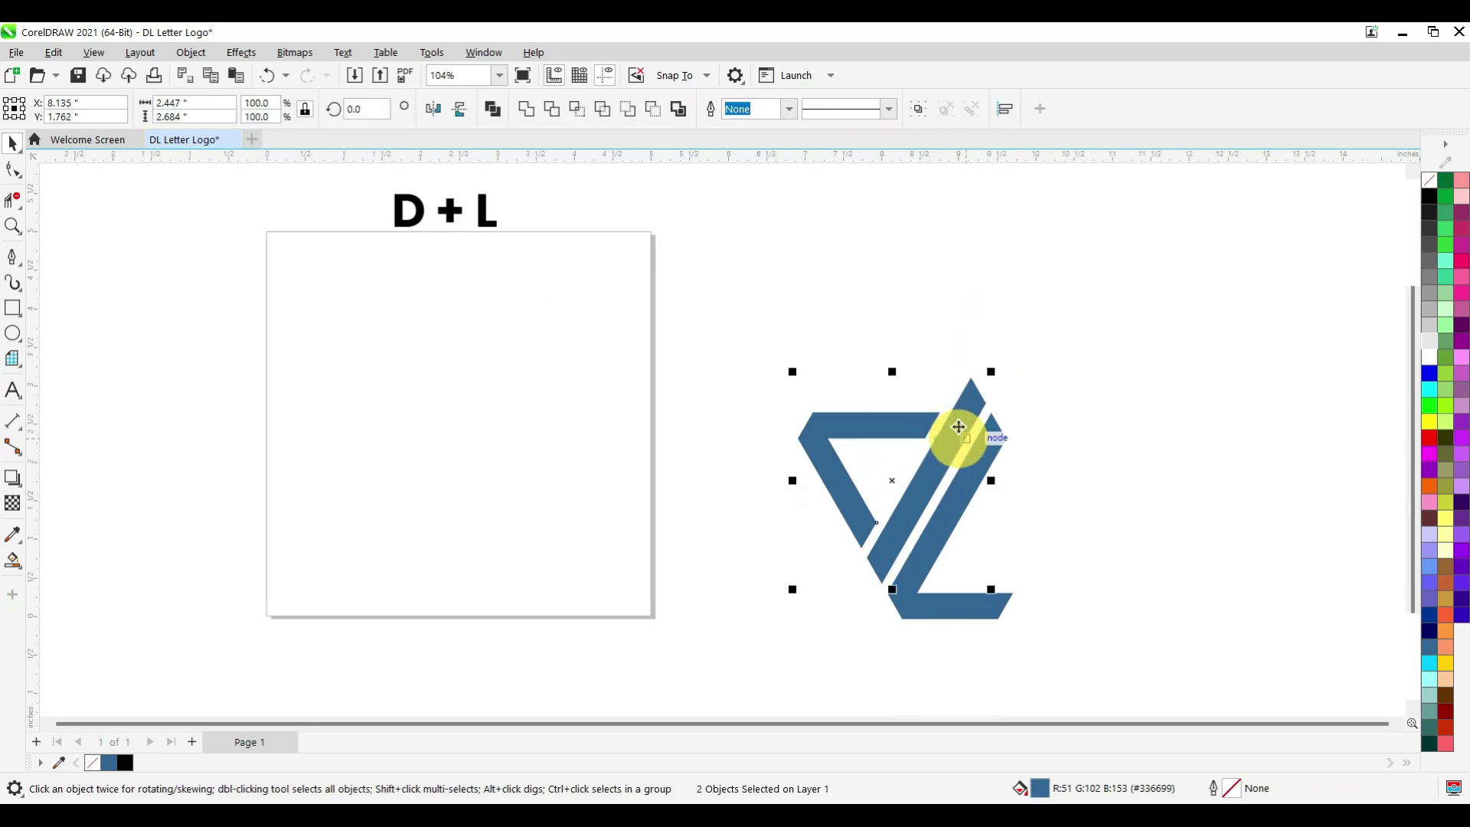
pyautogui.click(124, 762)
# Step: Fill the L shape with red and deselect it
pyautogui.click(951, 516)
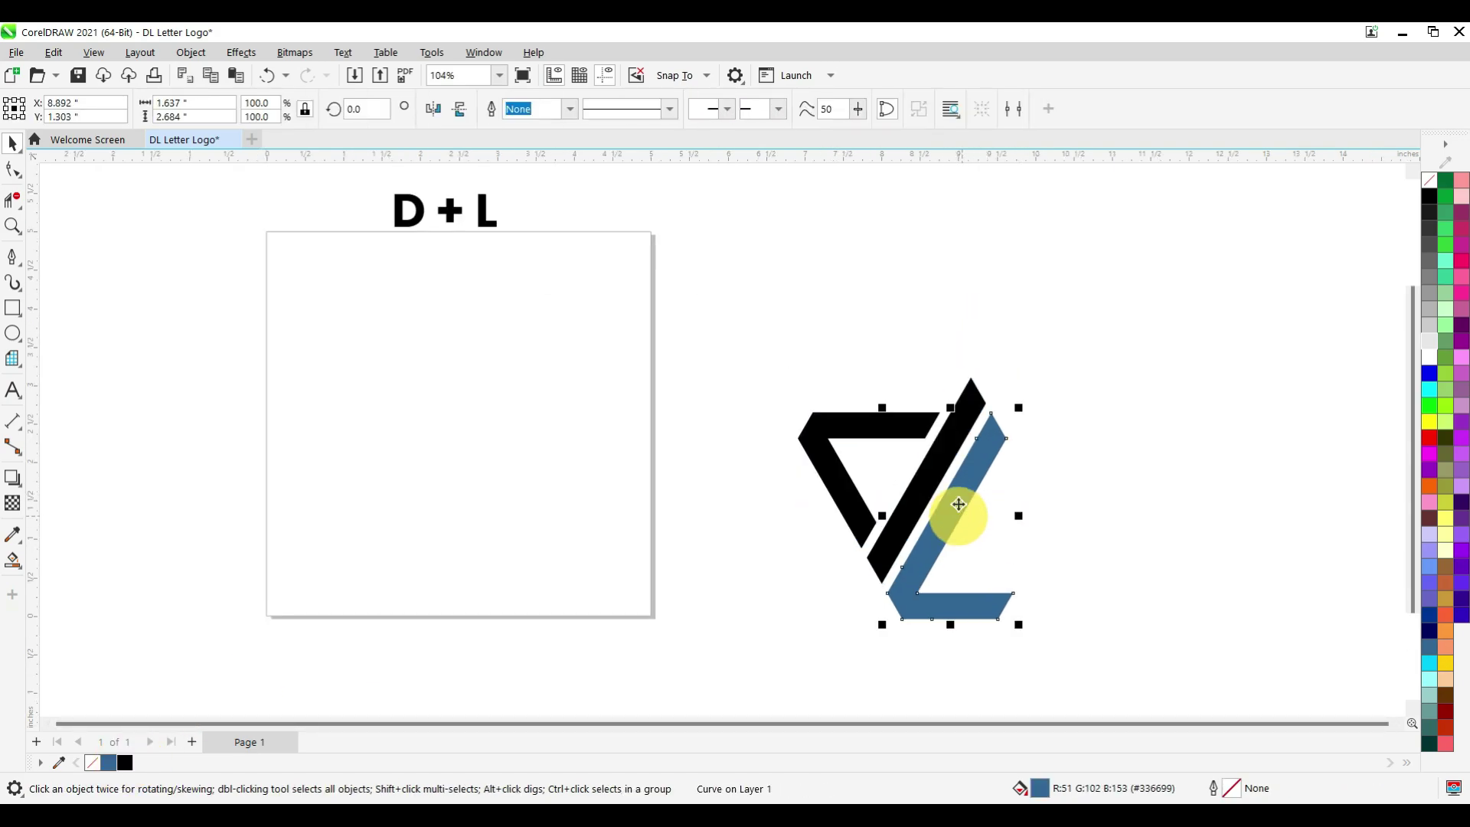
pyautogui.click(1421, 434)
pyautogui.click(1138, 323)
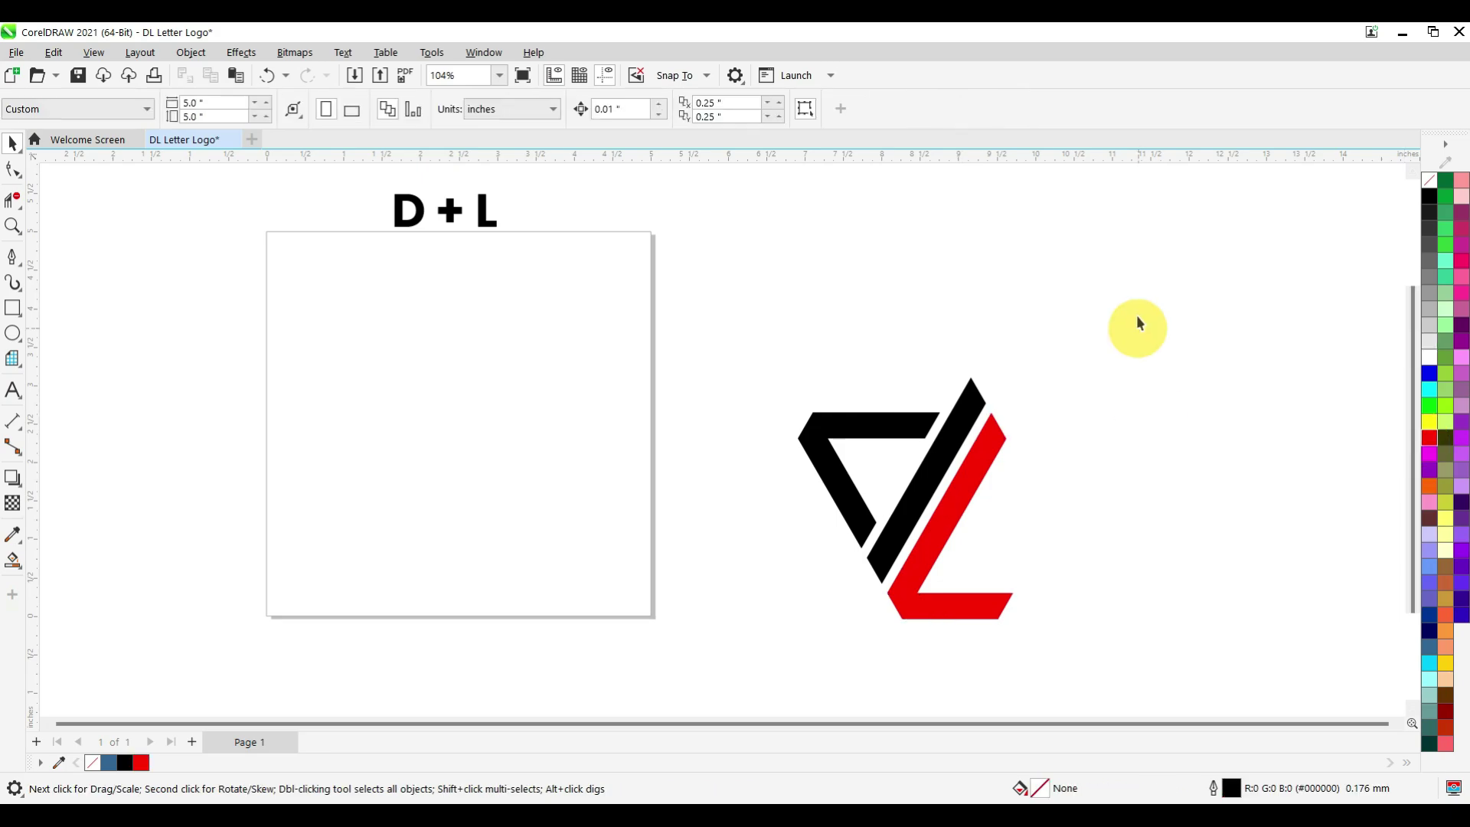
pyautogui.moveTo(682, 636); pyautogui.dragTo(682, 636)
pyautogui.click(1149, 390)
pyautogui.scroll(-1, 706, 303)
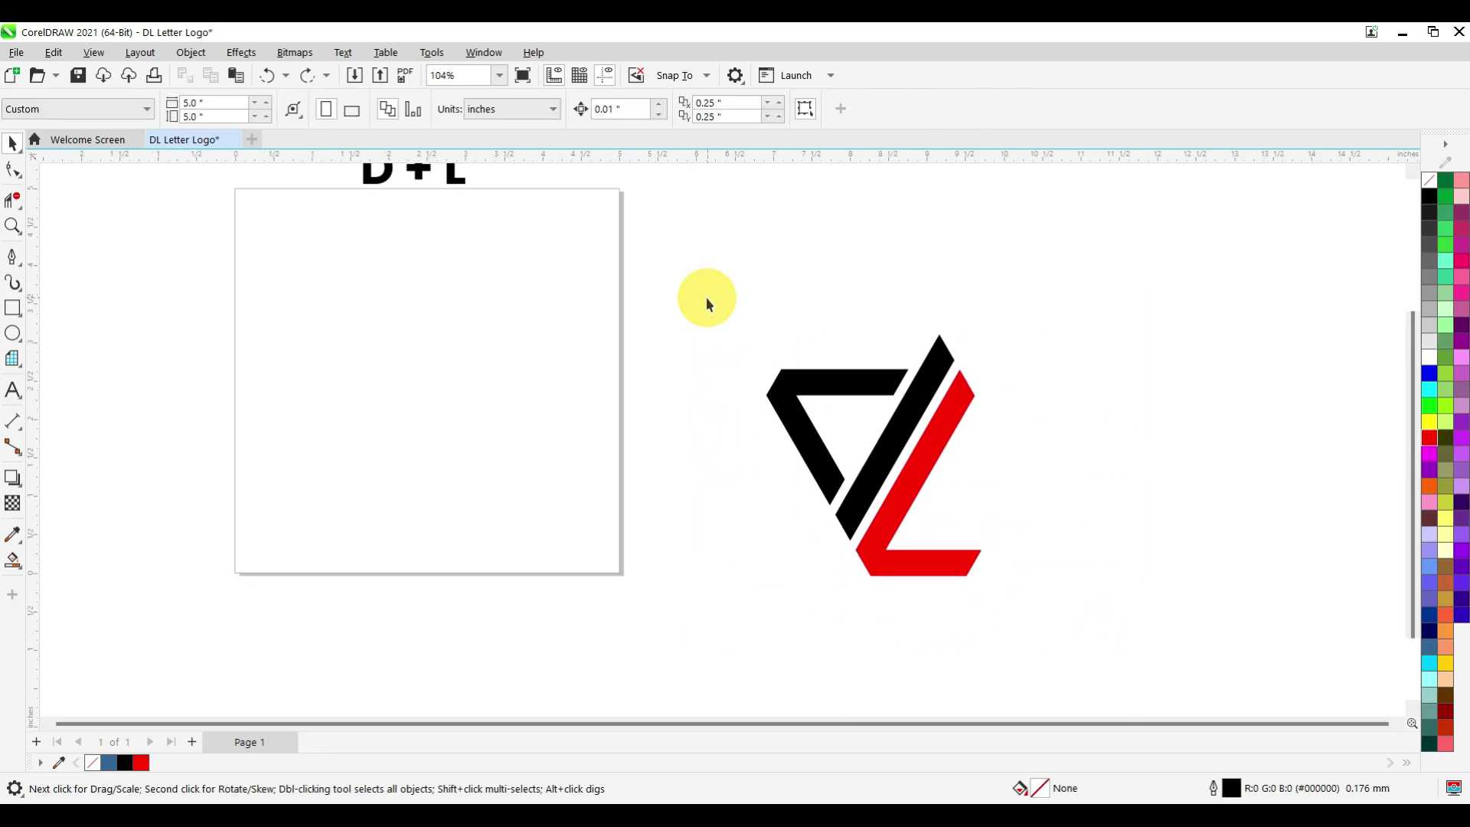
# Step: Group the three logo shapes, scale the group down to about 53% and place it just outside the page
pyautogui.moveTo(706, 297); pyautogui.dragTo(1078, 607)
pyautogui.moveTo(915, 468); pyautogui.dragTo(459, 400)
pyautogui.click(918, 109)
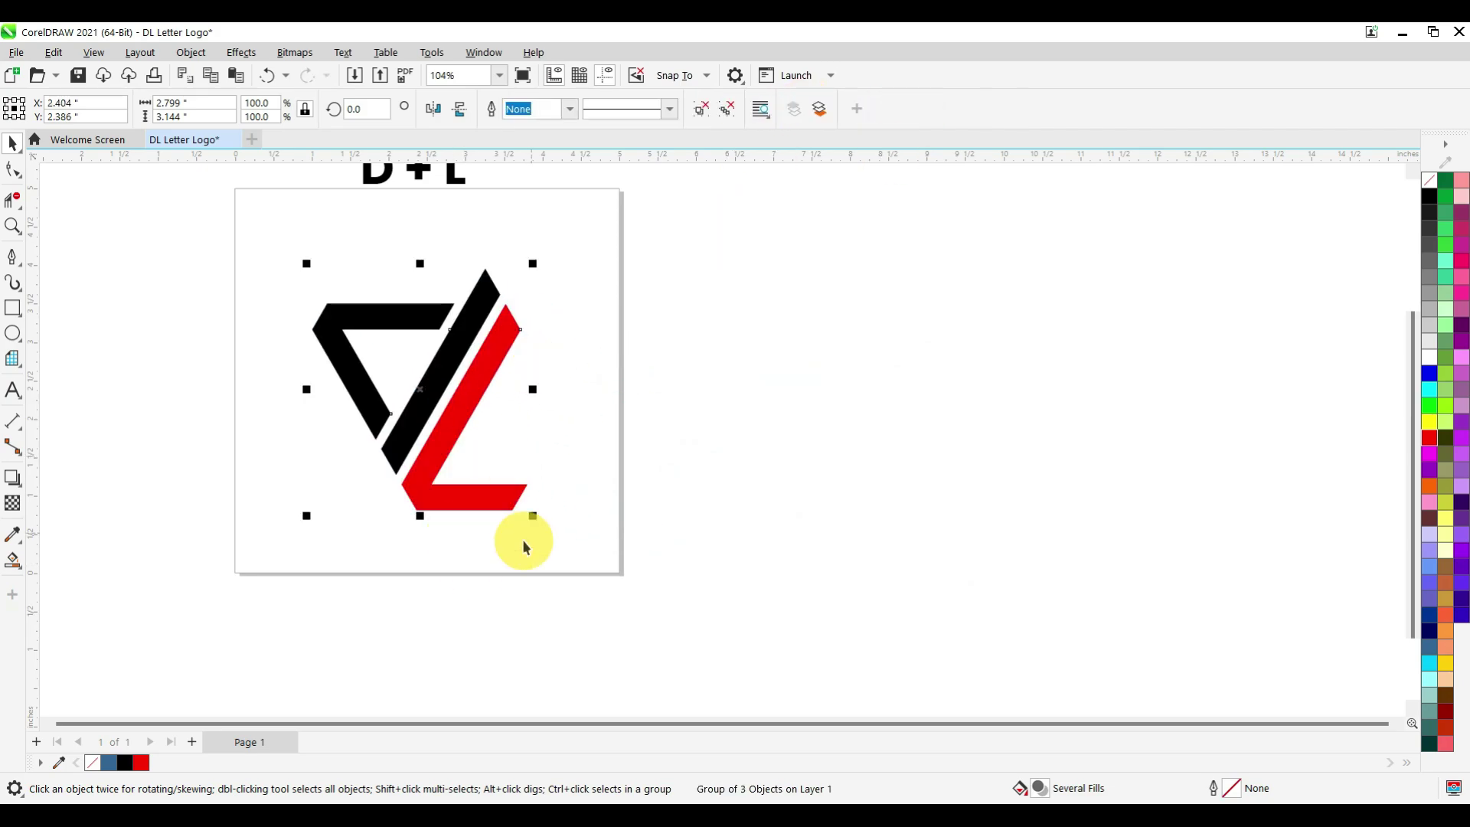
pyautogui.moveTo(533, 516); pyautogui.dragTo(482, 459)
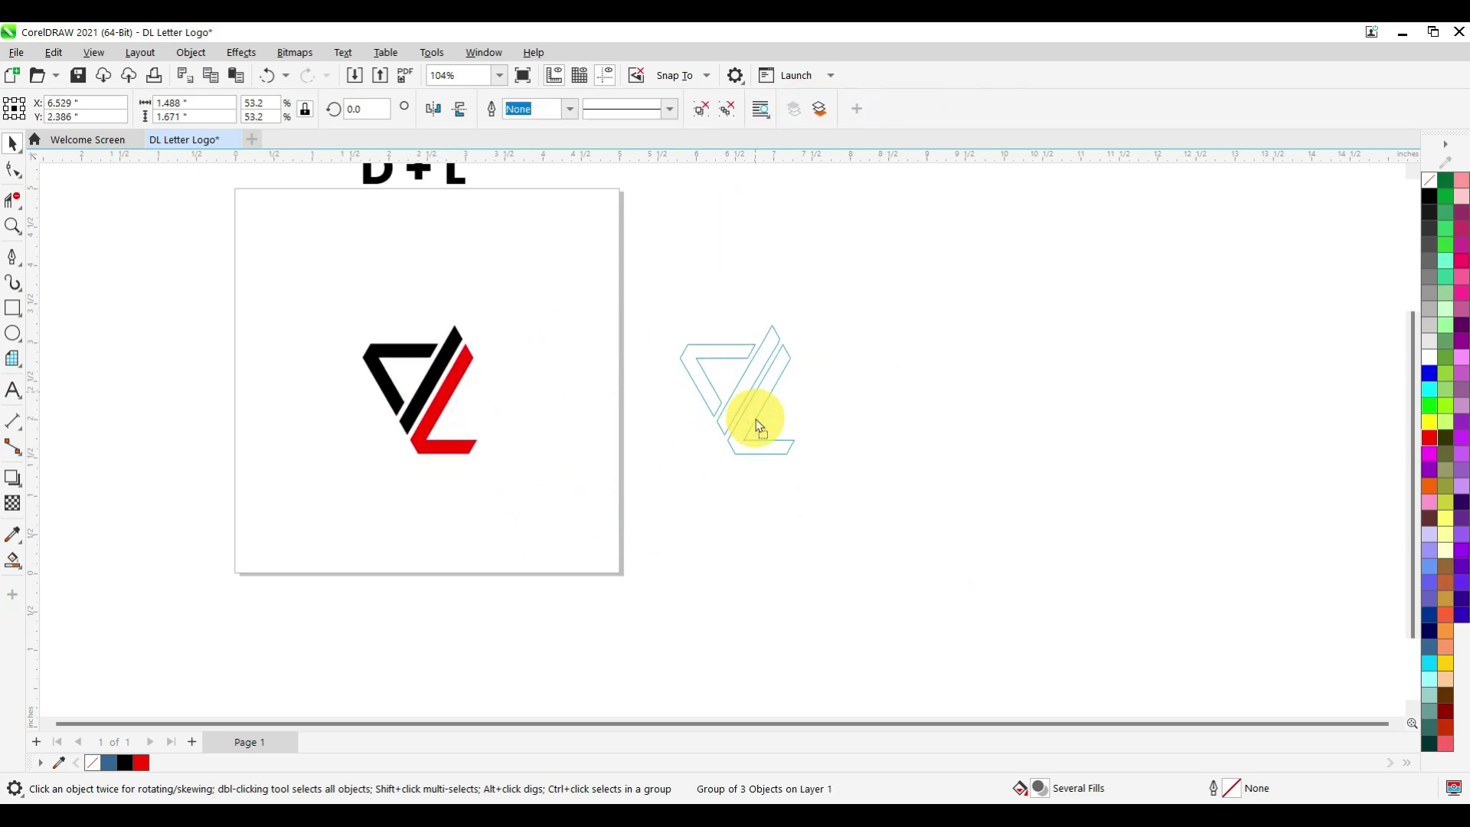
pyautogui.moveTo(755, 420); pyautogui.dragTo(756, 421)
# Step: Draw a 5 by 5 in rectangle that covers the whole page
pyautogui.click(15, 306)
pyautogui.moveTo(236, 190)
pyautogui.mouseDown()
pyautogui.moveTo(388, 319)
pyautogui.moveTo(618, 576)
pyautogui.mouseUp()
pyautogui.click(13, 142)
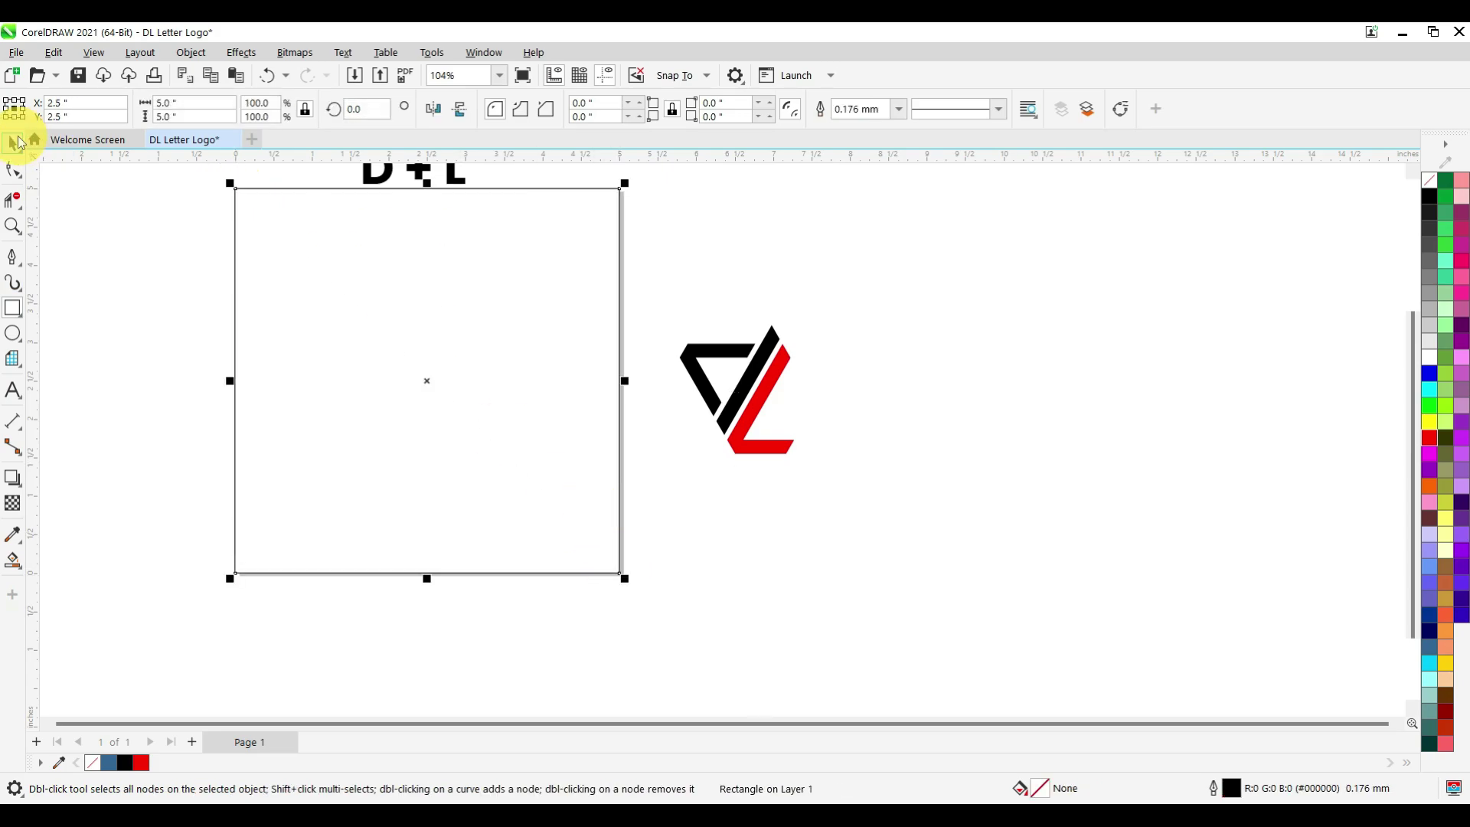
# Step: Apply a linear fountain fill to the page-sized square, running diagonally from light grey to white at its lower-right corner
pyautogui.scroll(-1, 758, 586)
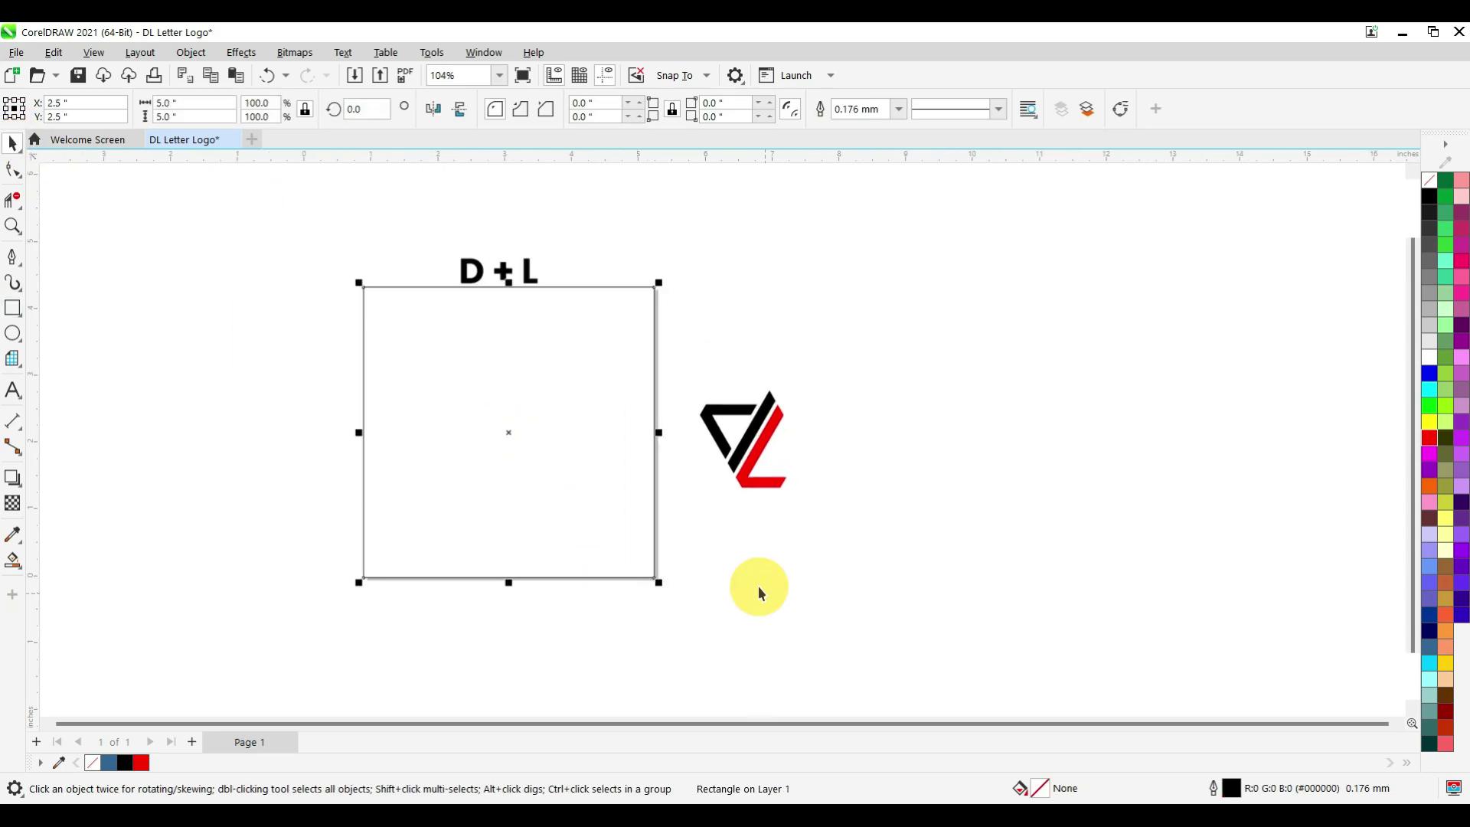
pyautogui.click(22, 566)
pyautogui.click(69, 560)
pyautogui.moveTo(536, 448); pyautogui.dragTo(717, 626)
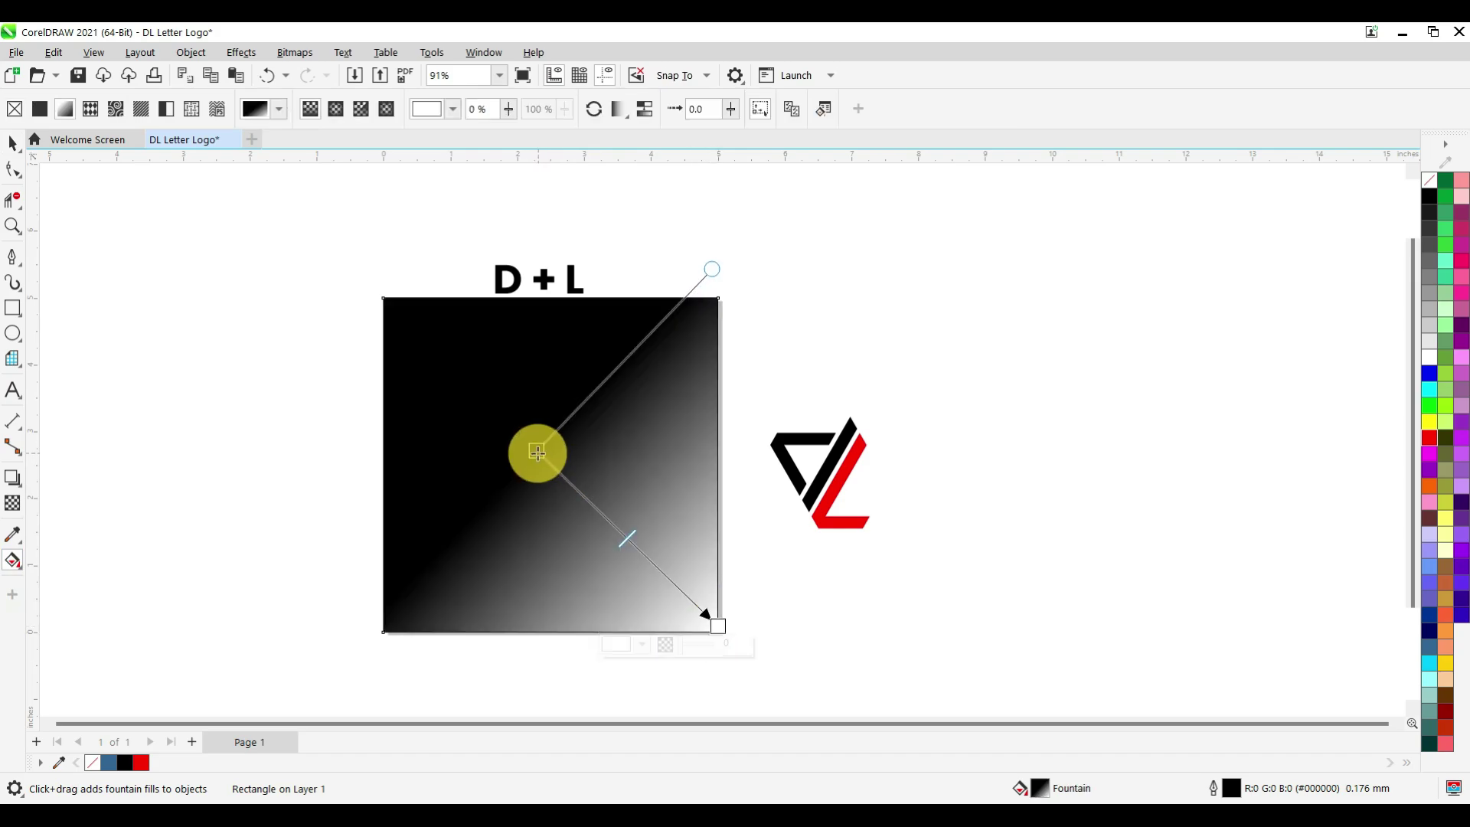
pyautogui.moveTo(536, 450); pyautogui.dragTo(555, 480)
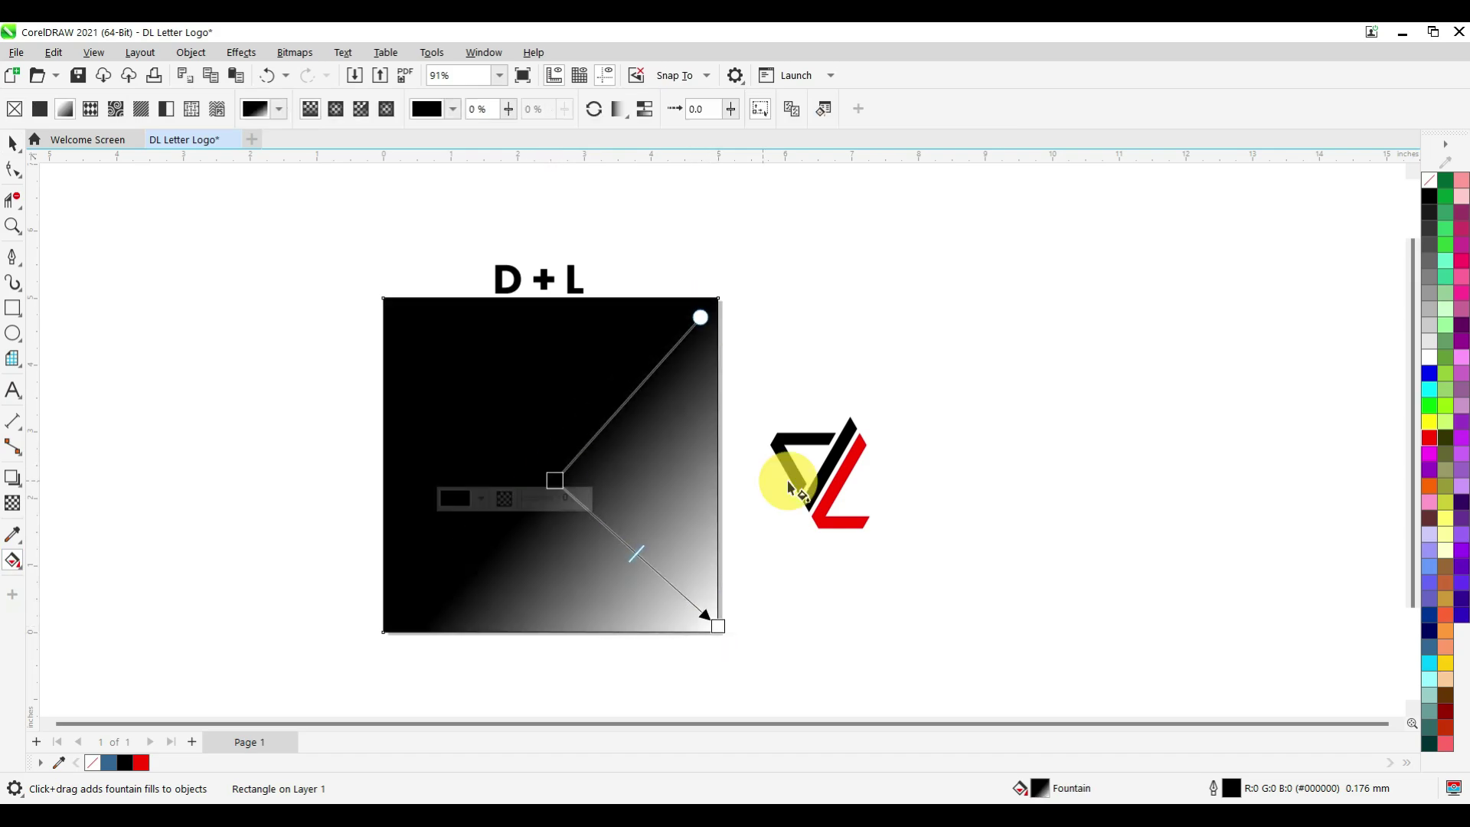
pyautogui.click(1425, 341)
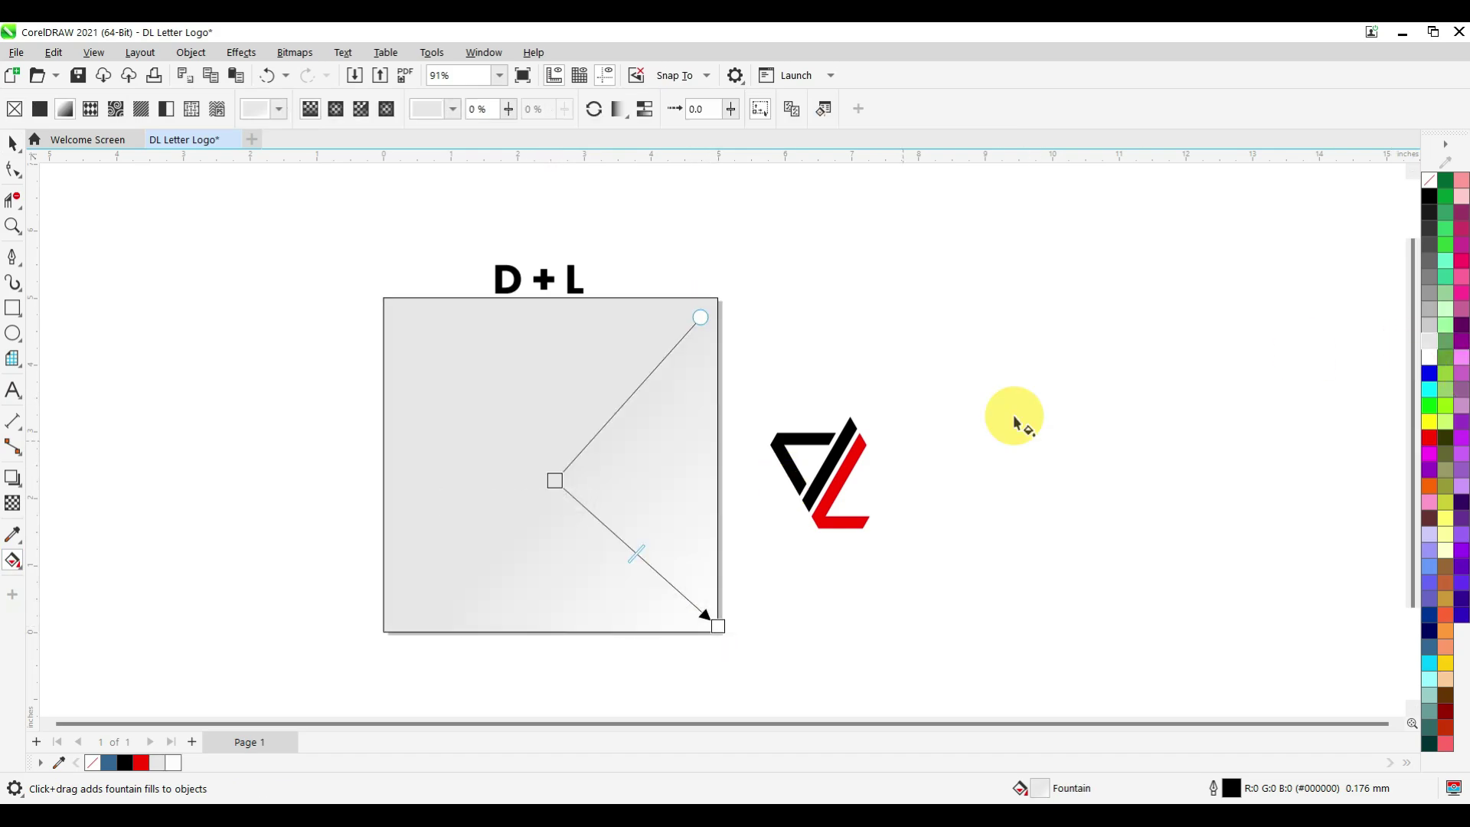
# Step: Change the square's fill to an elliptical fountain fill centred on it, with a white middle fading to light grey beyond the corners
pyautogui.click(337, 112)
pyautogui.moveTo(634, 554); pyautogui.dragTo(545, 456)
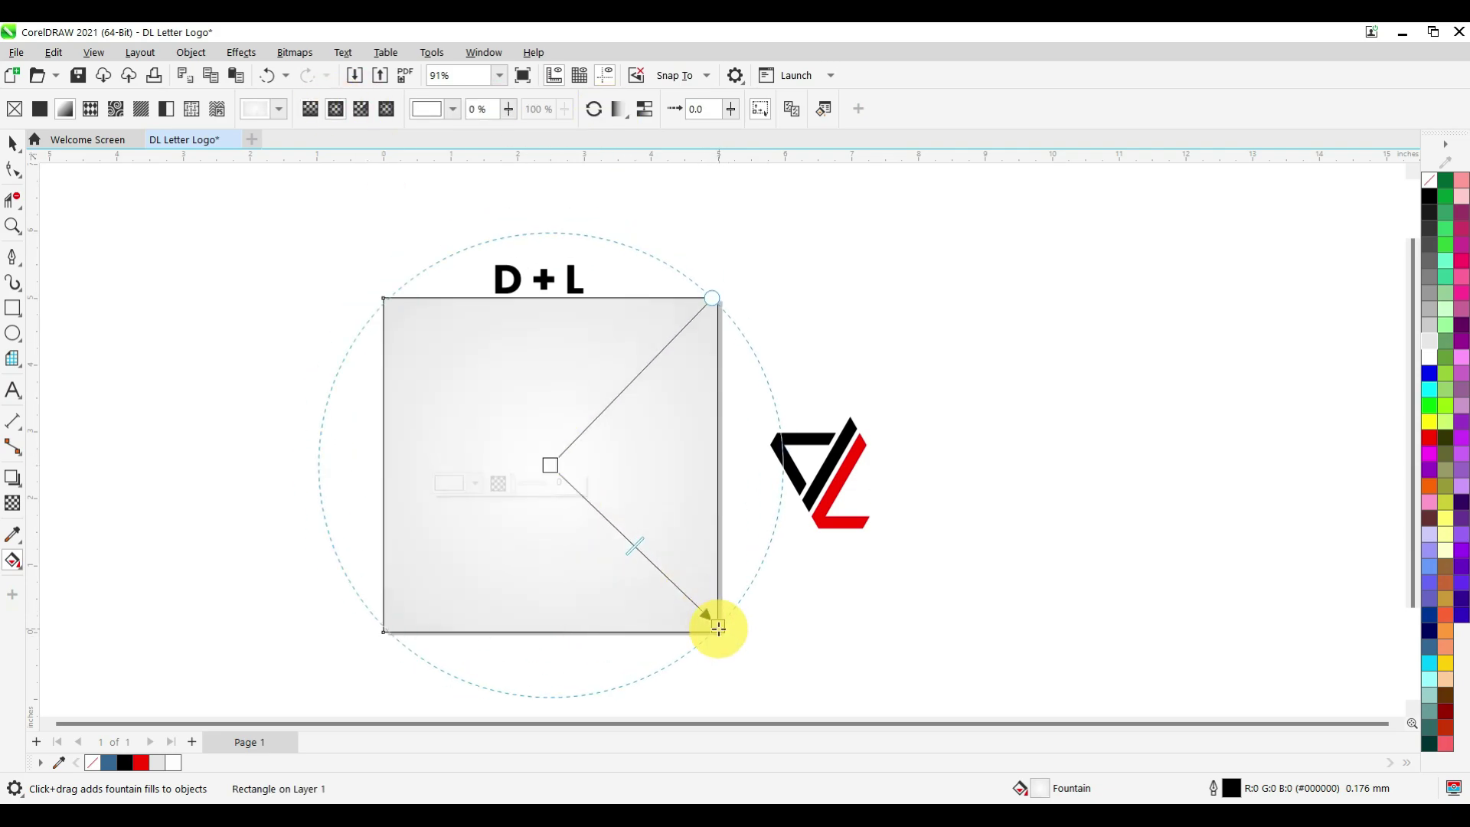
pyautogui.moveTo(718, 626); pyautogui.dragTo(812, 631)
# Step: Remove the outline from the background square
pyautogui.click(12, 143)
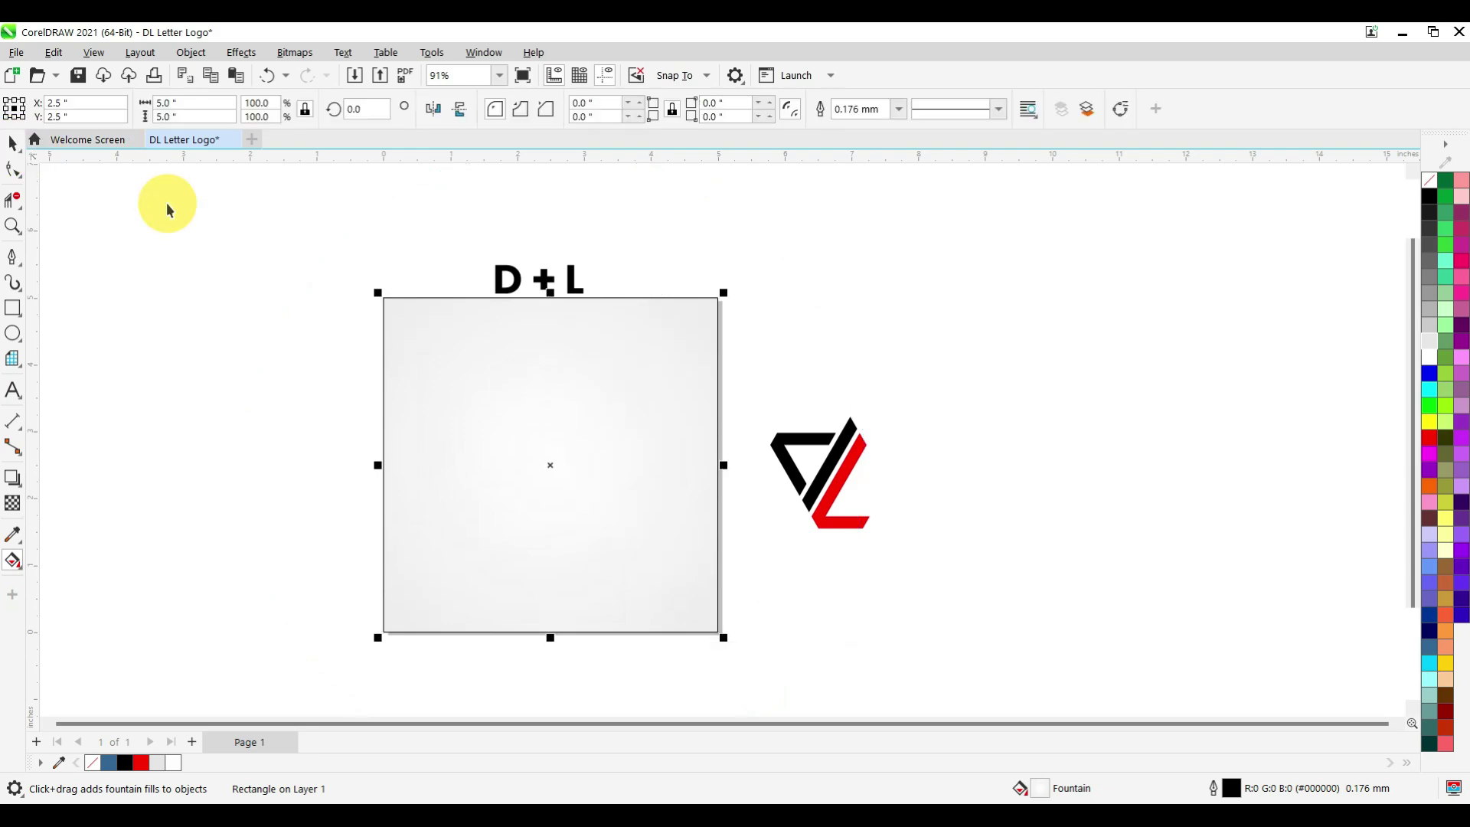
pyautogui.click(899, 109)
pyautogui.click(873, 108)
# Step: Bring the grouped logo to the front of the page
pyautogui.click(790, 503)
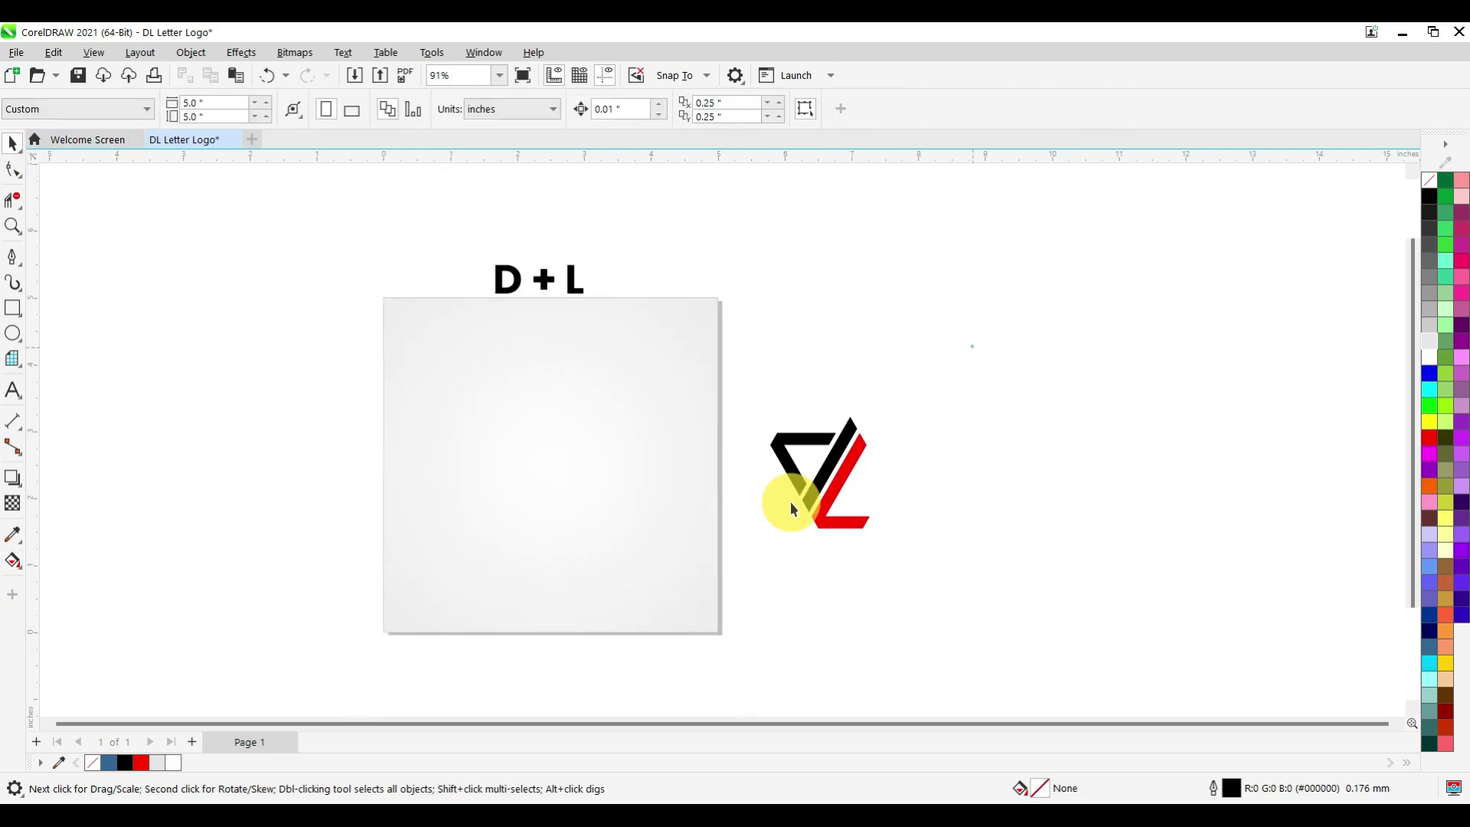
pyautogui.click(191, 52)
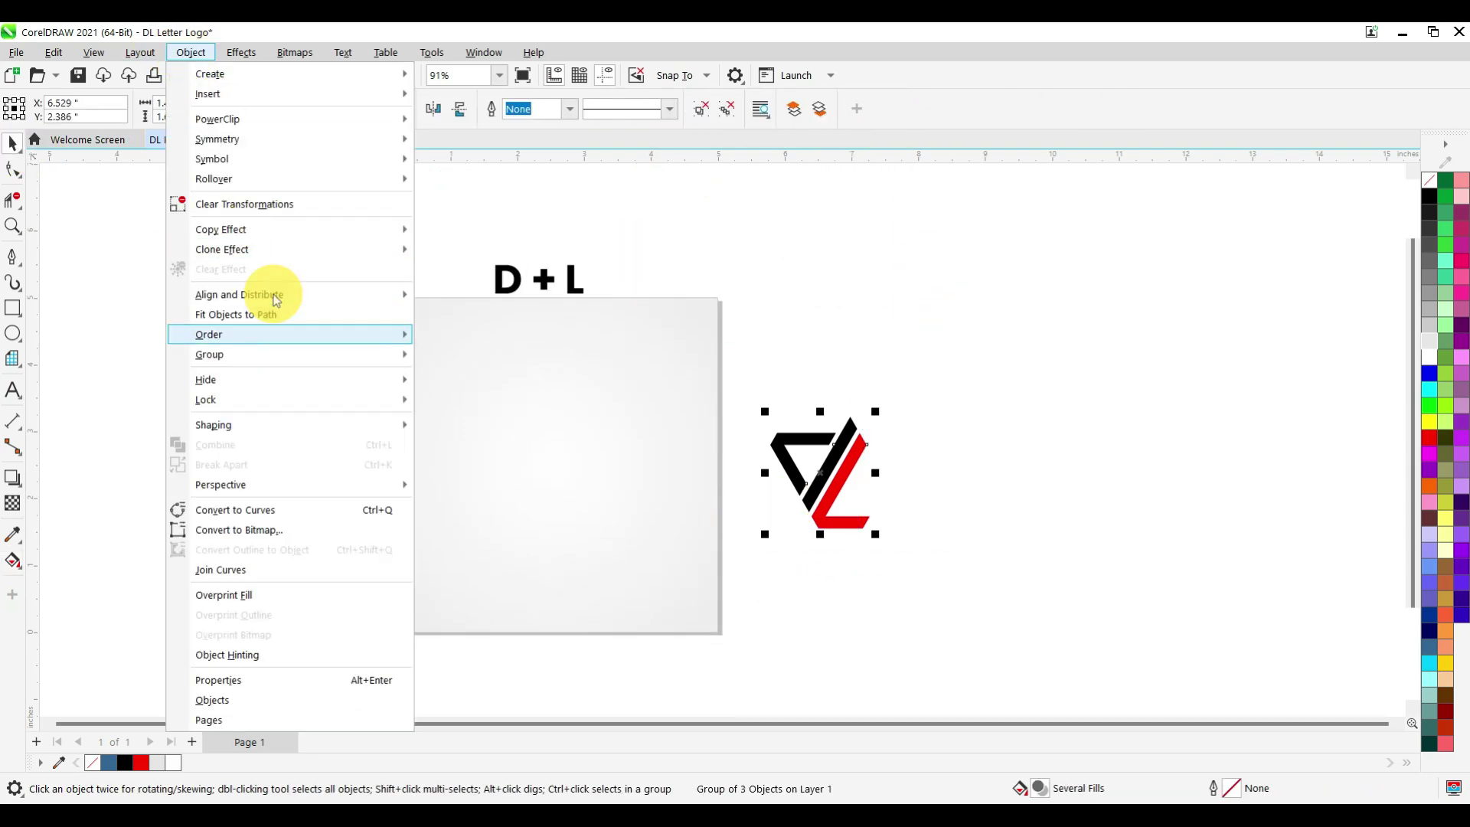
pyautogui.moveTo(390, 335)
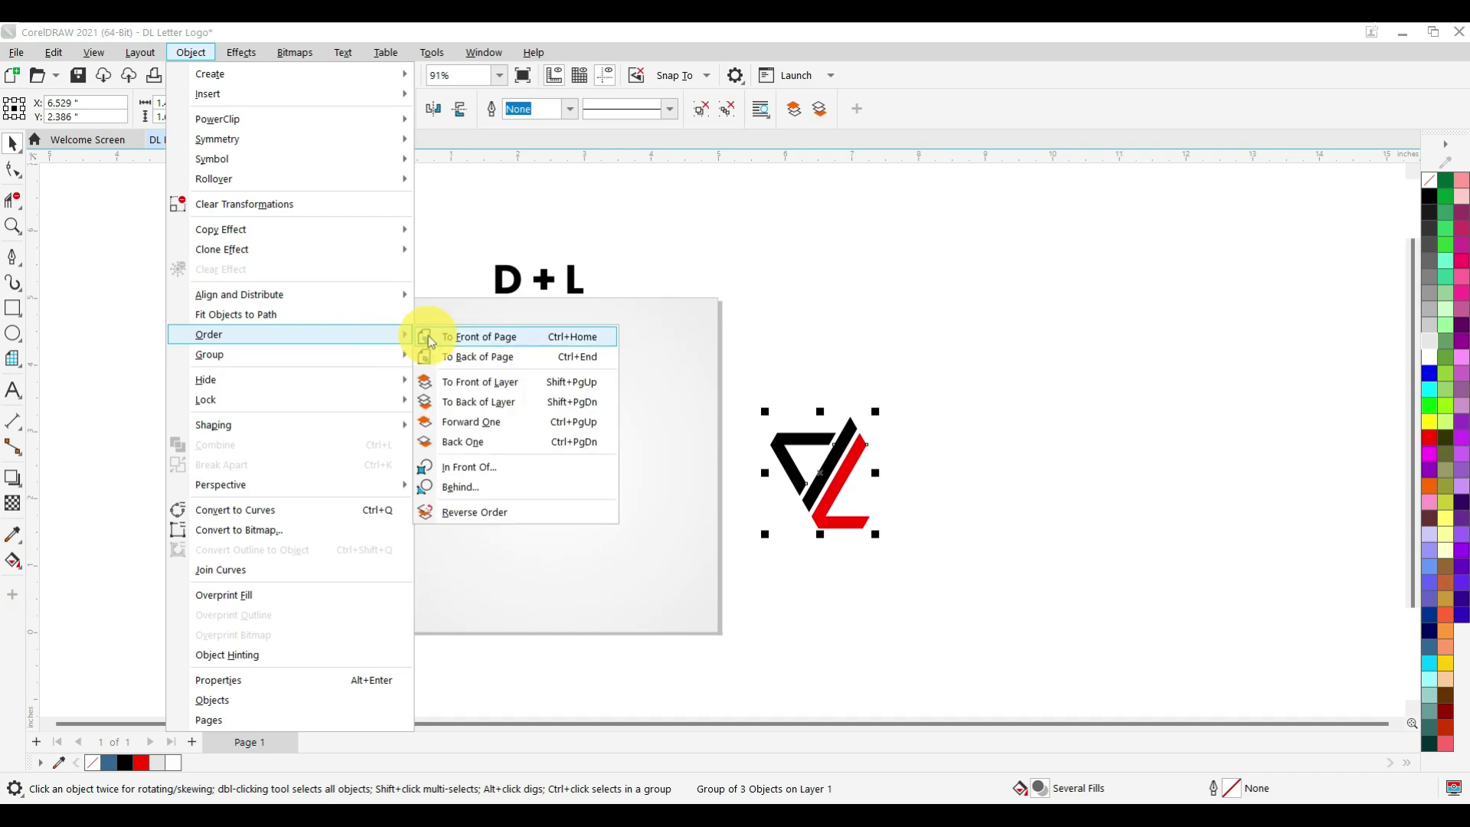
pyautogui.click(467, 334)
# Step: Move the logo onto the background square, enlarge it to about 2.0 by 2.25 in and centre it on the square
pyautogui.moveTo(656, 476); pyautogui.dragTo(542, 464)
pyautogui.moveTo(584, 510); pyautogui.dragTo(625, 550)
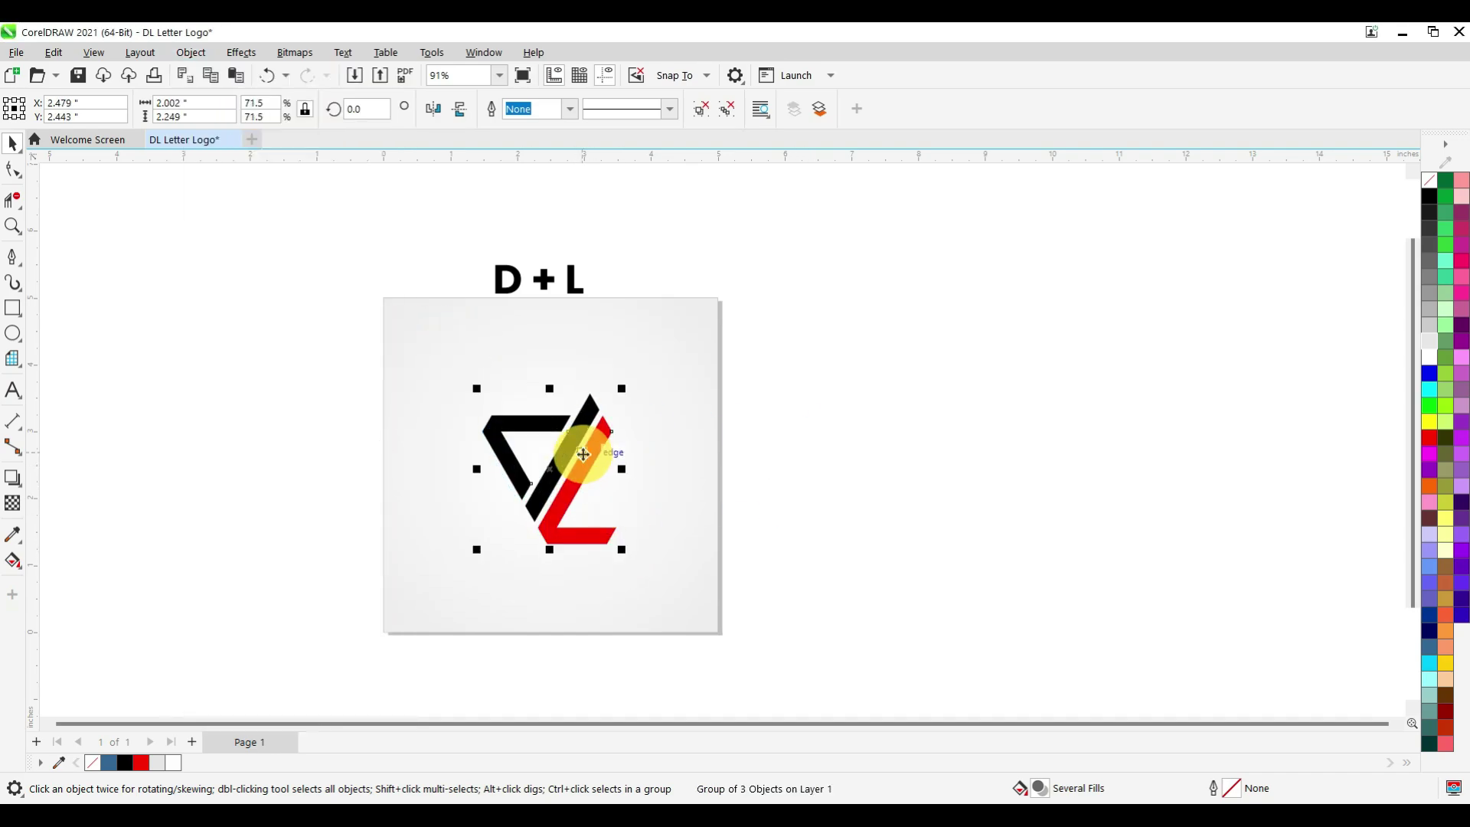
pyautogui.keyDown('shift'); pyautogui.click(665, 424); pyautogui.keyUp('shift')
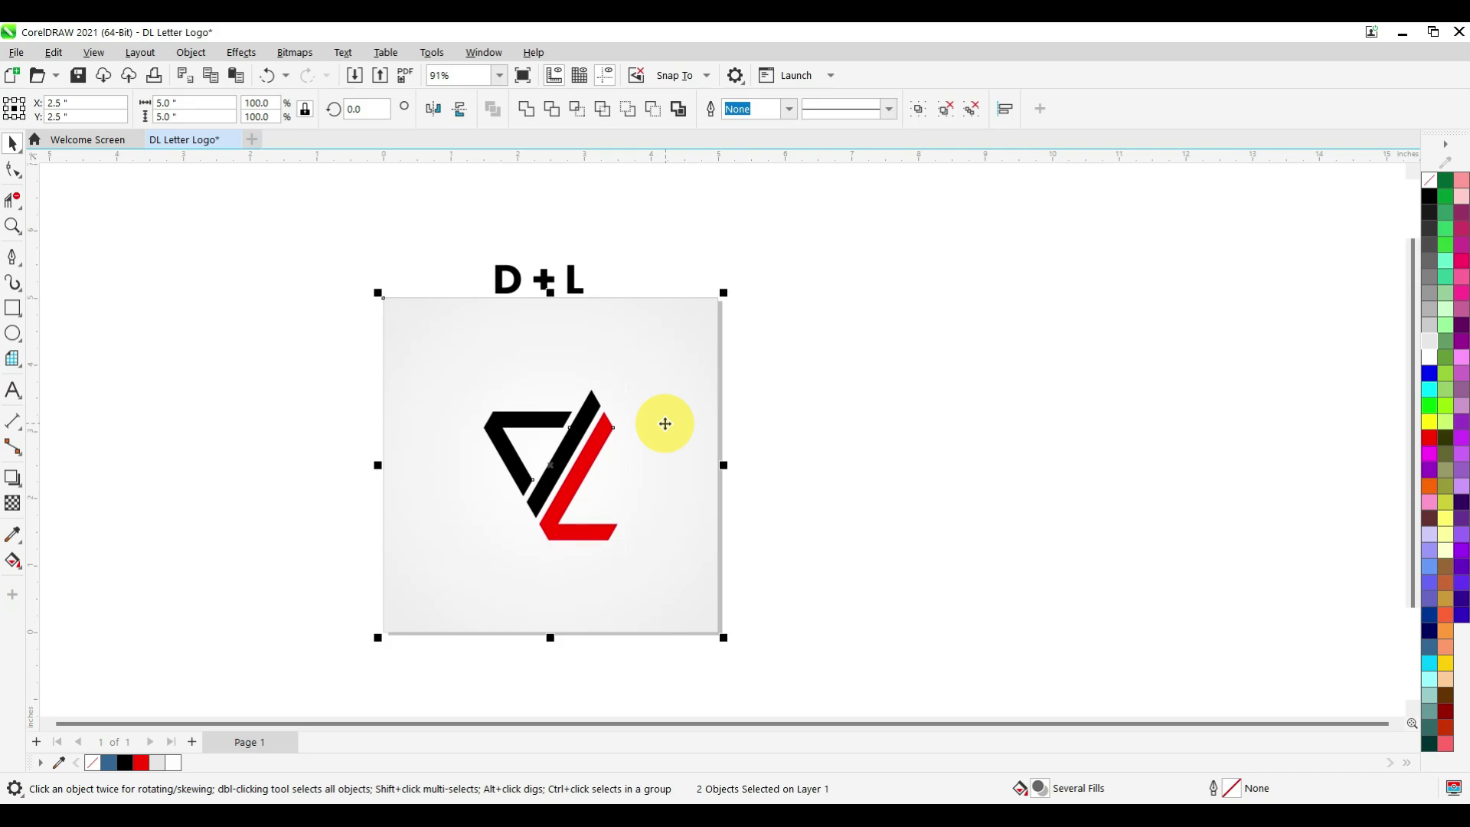
pyautogui.click(798, 388)
# Step: Nudge the logo slightly upward and move the D + L text onto the background beneath it
pyautogui.click(582, 456)
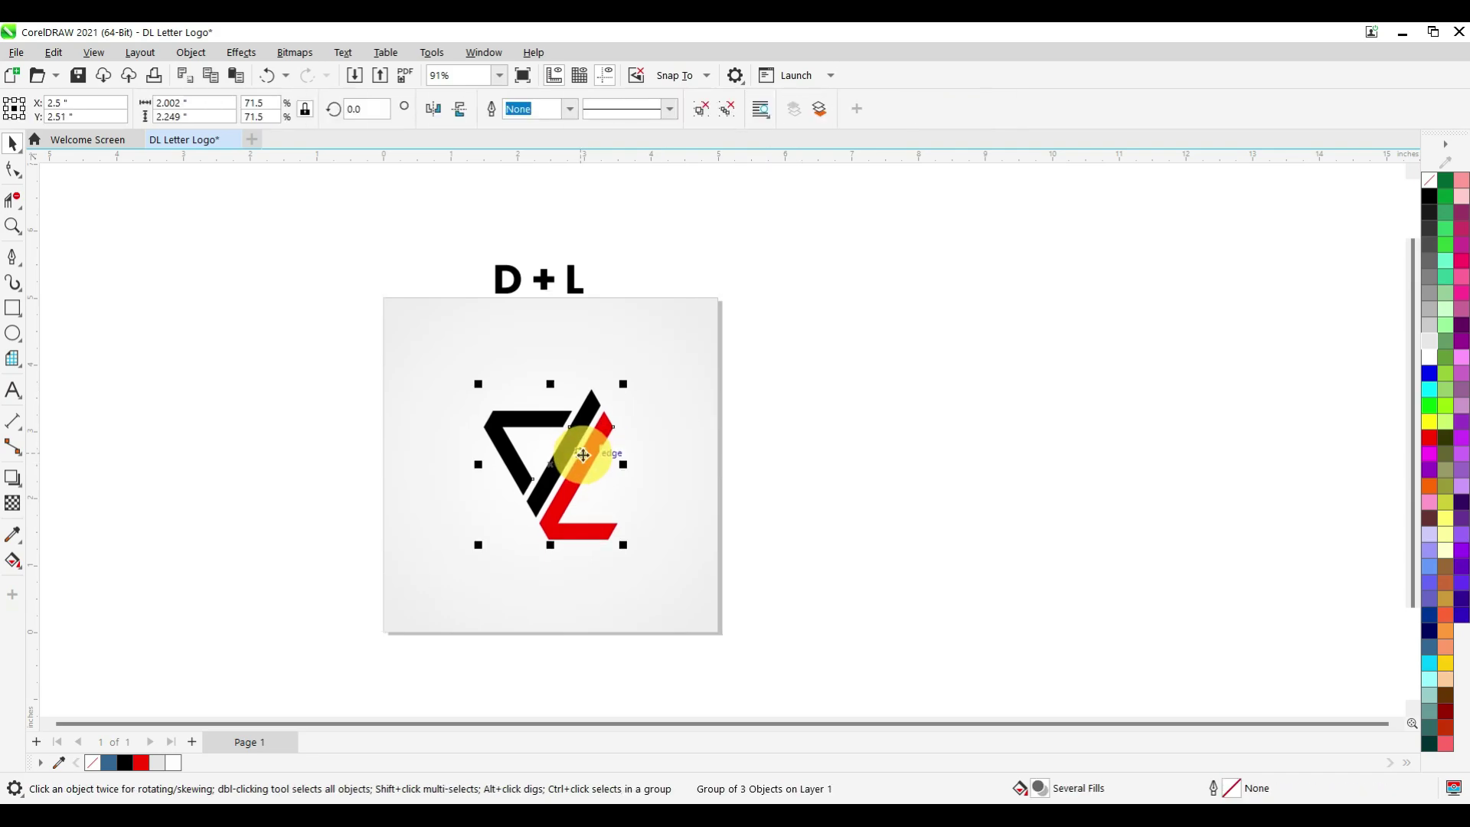
pyautogui.moveTo(576, 282); pyautogui.dragTo(581, 578)
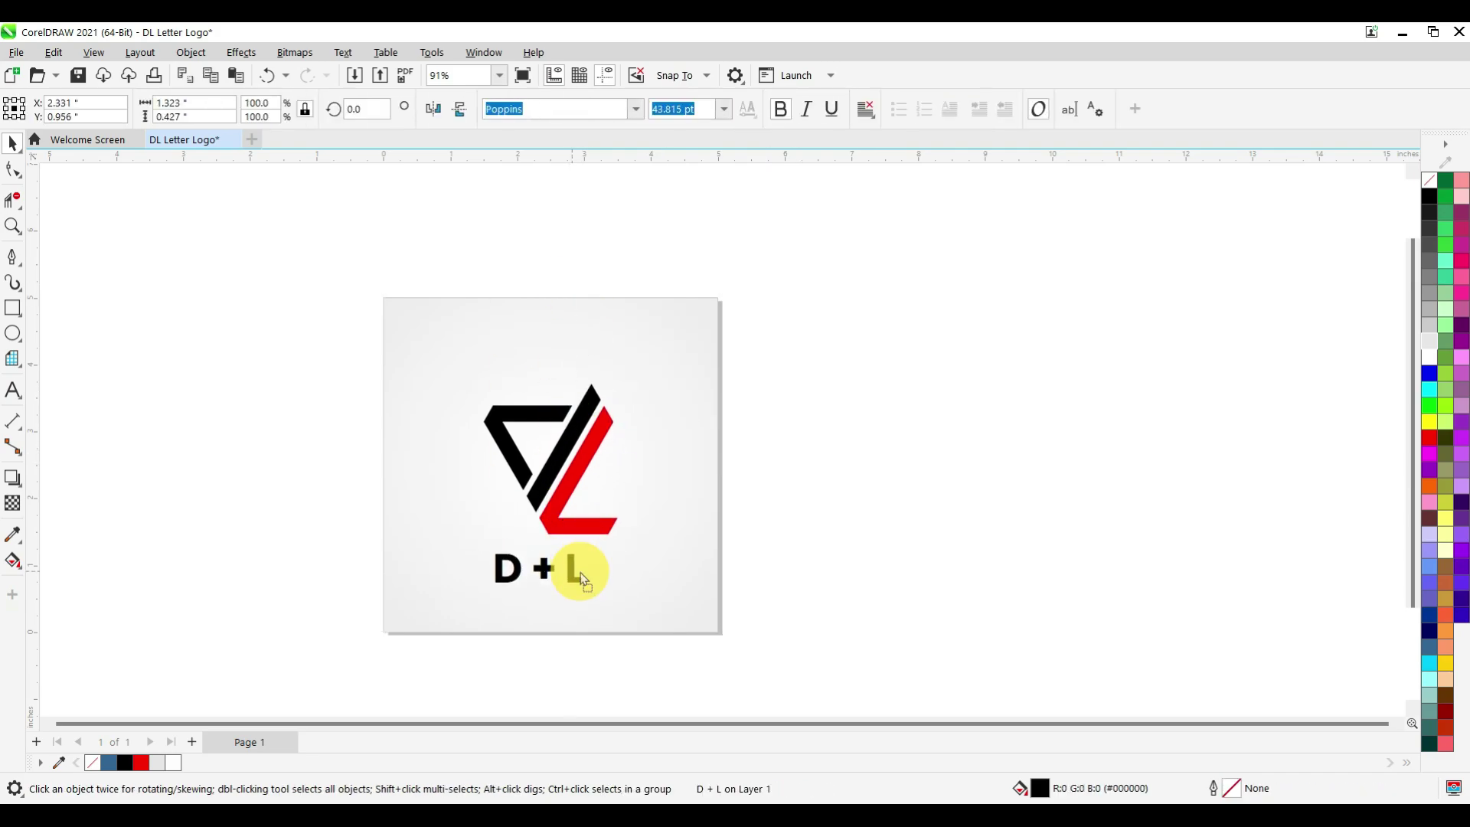
pyautogui.scroll(3, 583, 590)
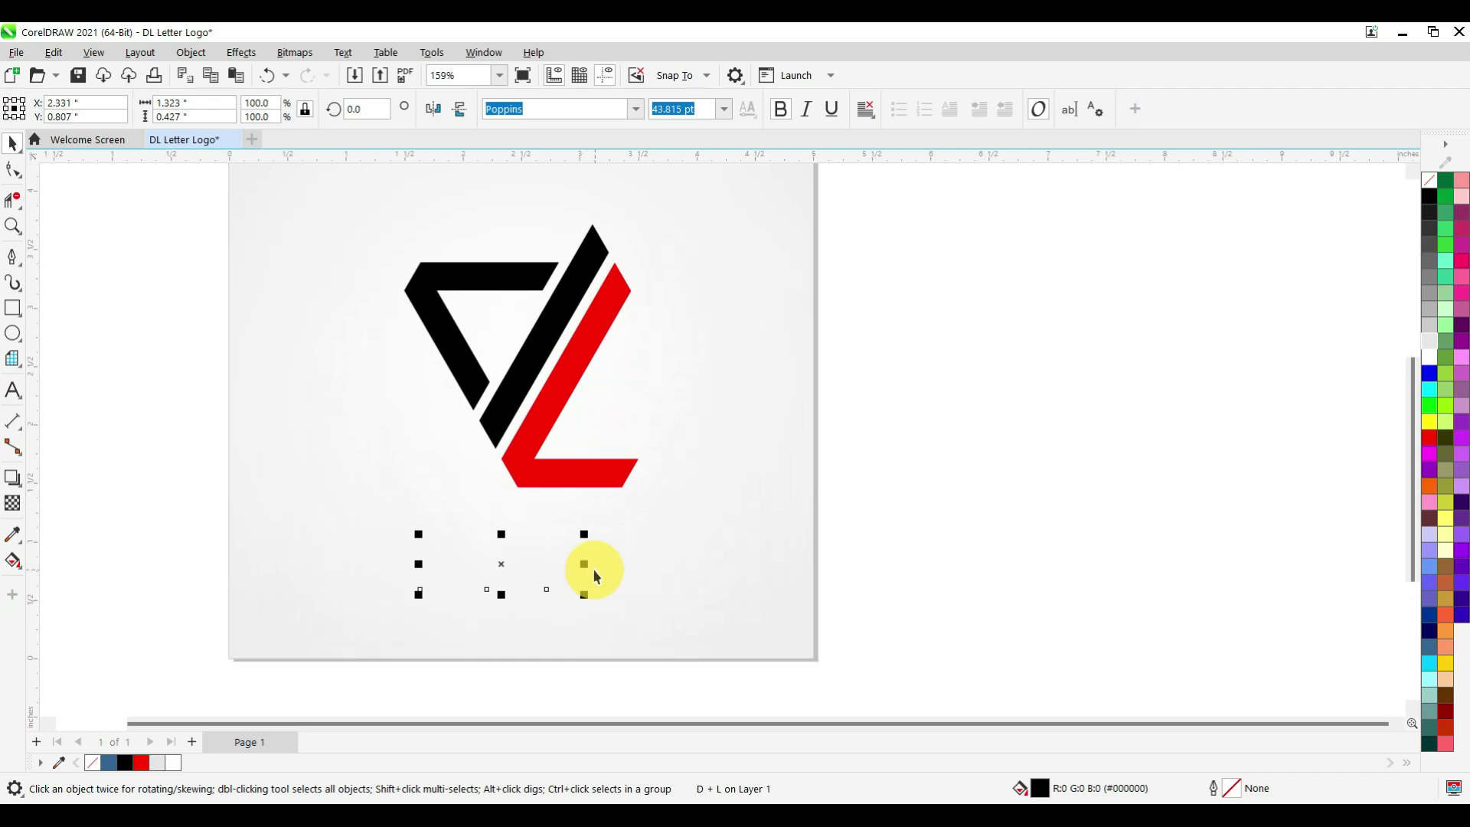
pyautogui.hotkey('shift', 'Up')
# Step: Scale the D + L text down to about 26 pt and widen its letter spacing
pyautogui.scroll(2, 595, 576)
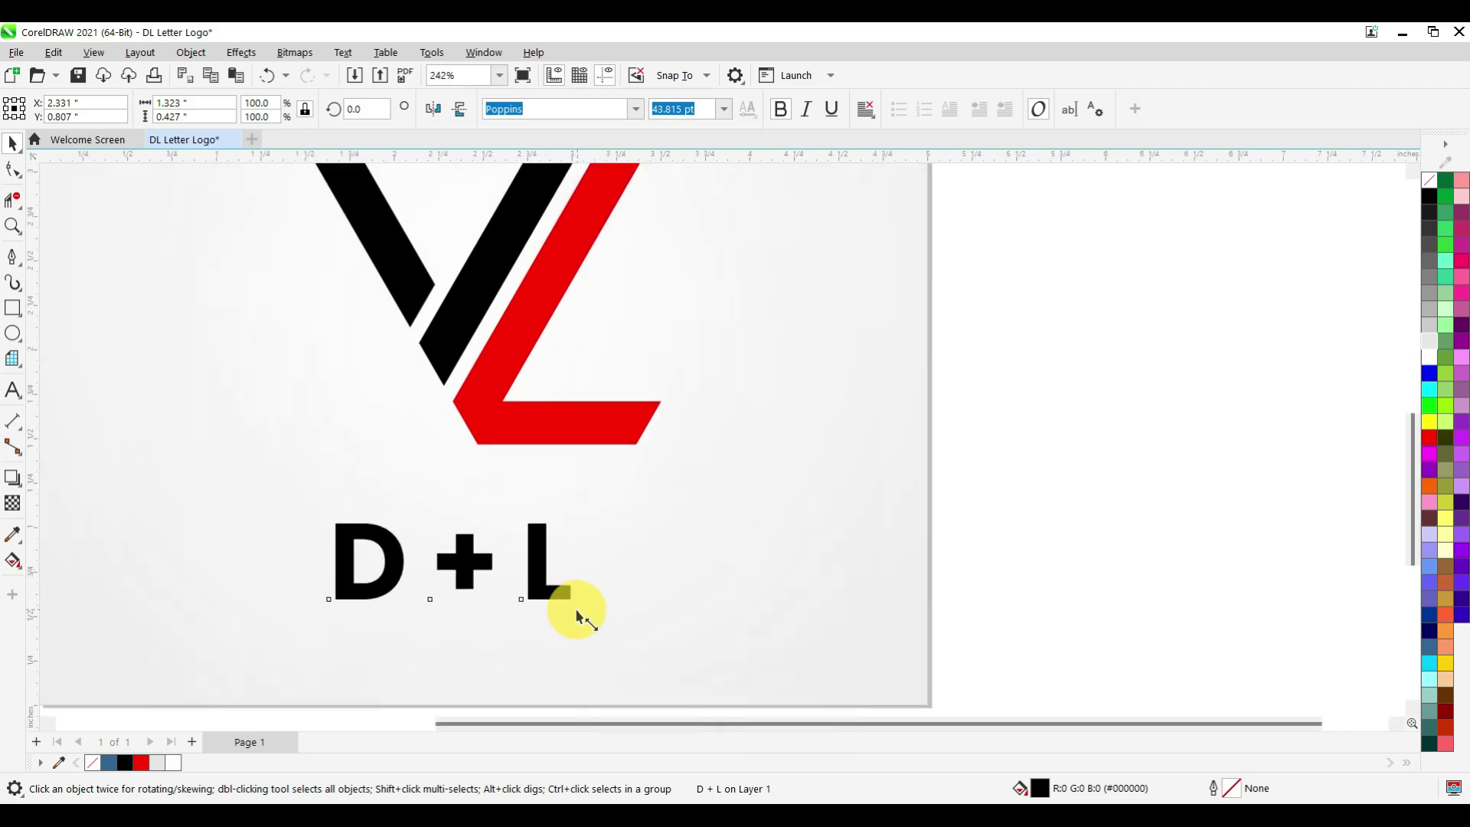
pyautogui.moveTo(578, 612); pyautogui.dragTo(664, 610)
pyautogui.click(13, 169)
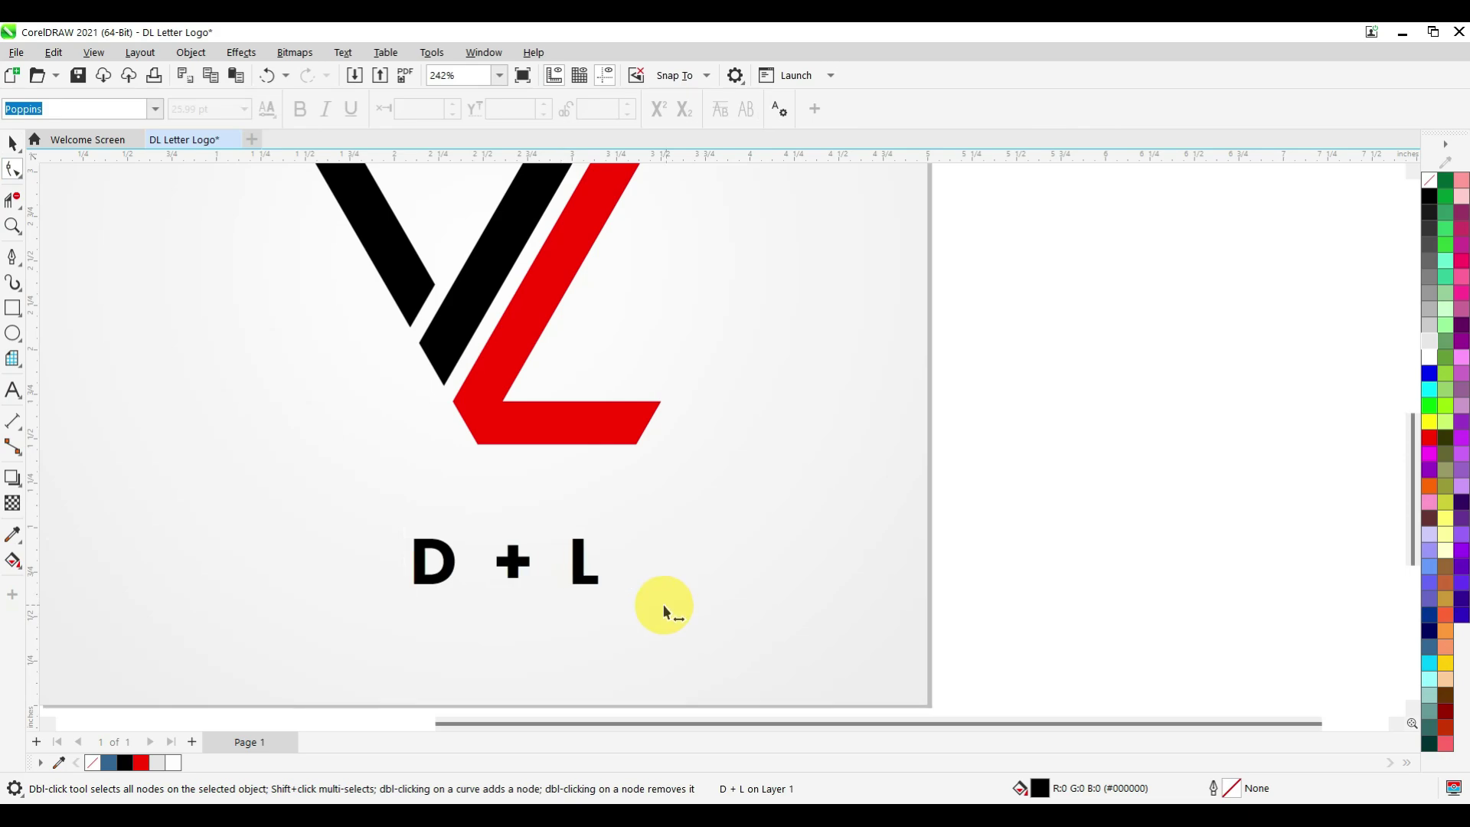
pyautogui.click(21, 145)
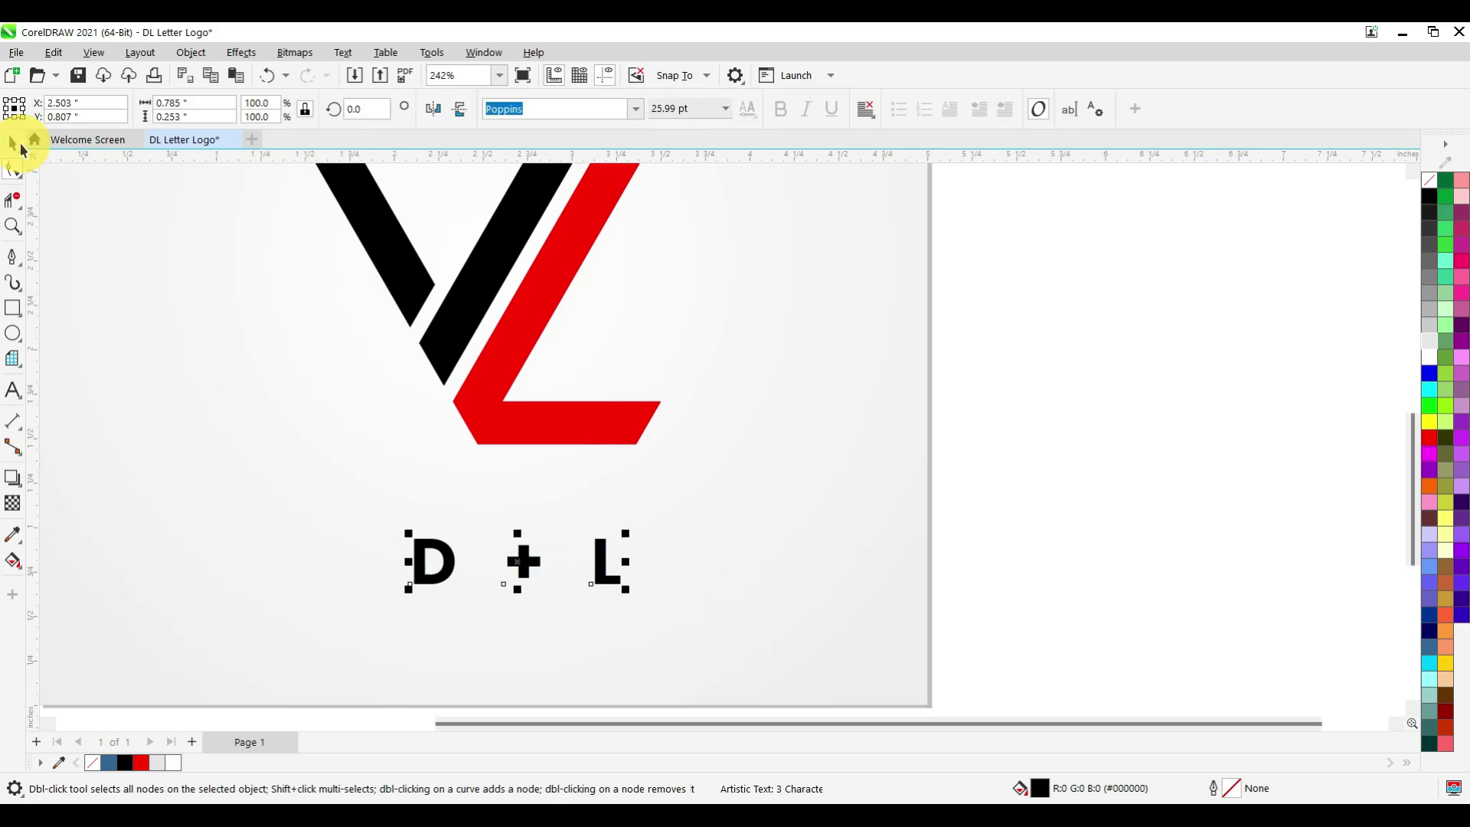
# Step: Centre the D + L text horizontally on the background square
pyautogui.scroll(-1, 553, 540)
pyautogui.keyDown('shift'); pyautogui.click(713, 521); pyautogui.keyUp('shift')
pyautogui.scroll(-3, 797, 561)
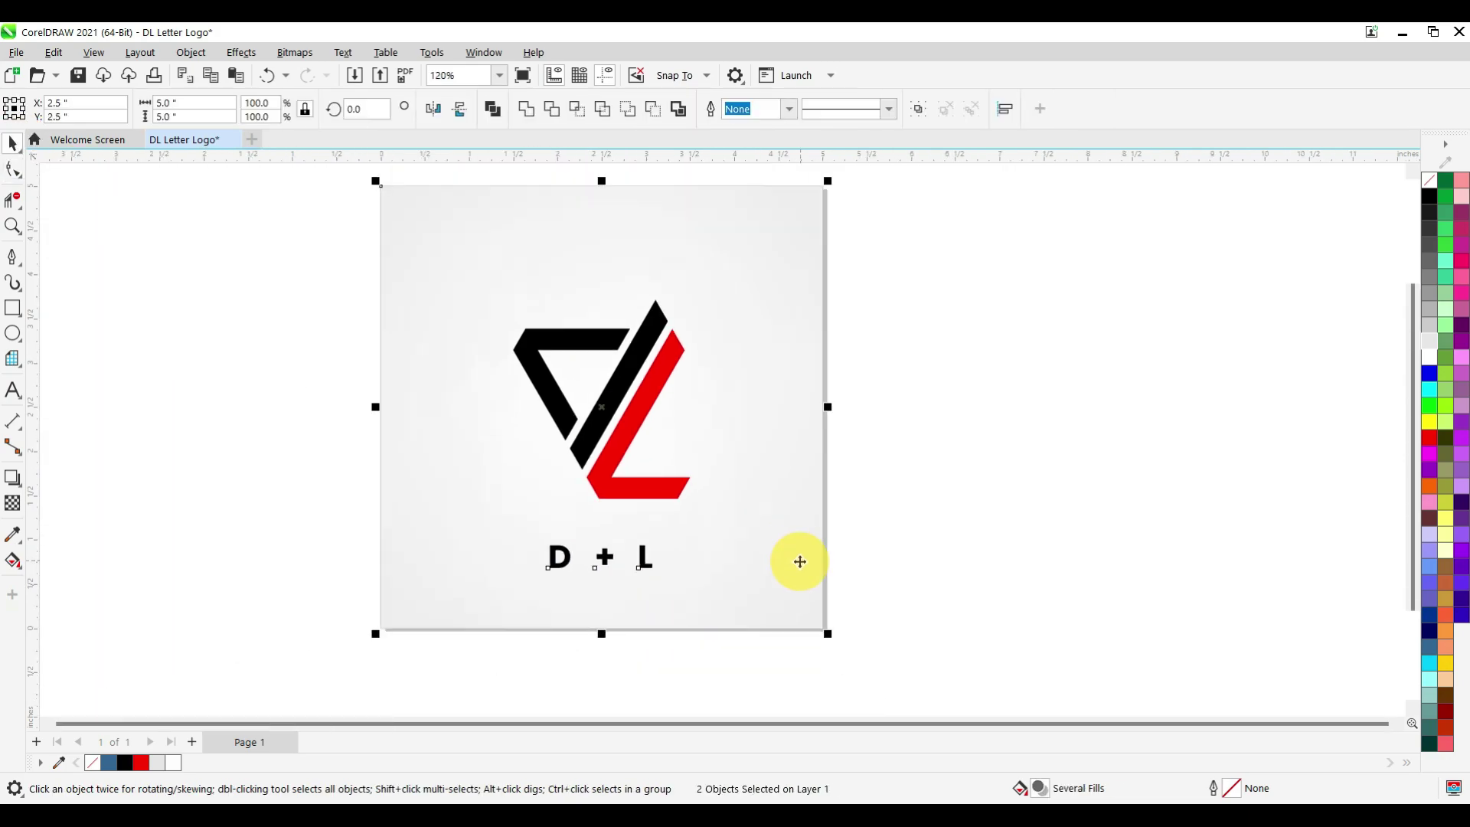
# Step: Move the logo and the D + L text up together so they sit about vertically centred on the background, and deselect them
pyautogui.moveTo(927, 487); pyautogui.dragTo(485, 584)
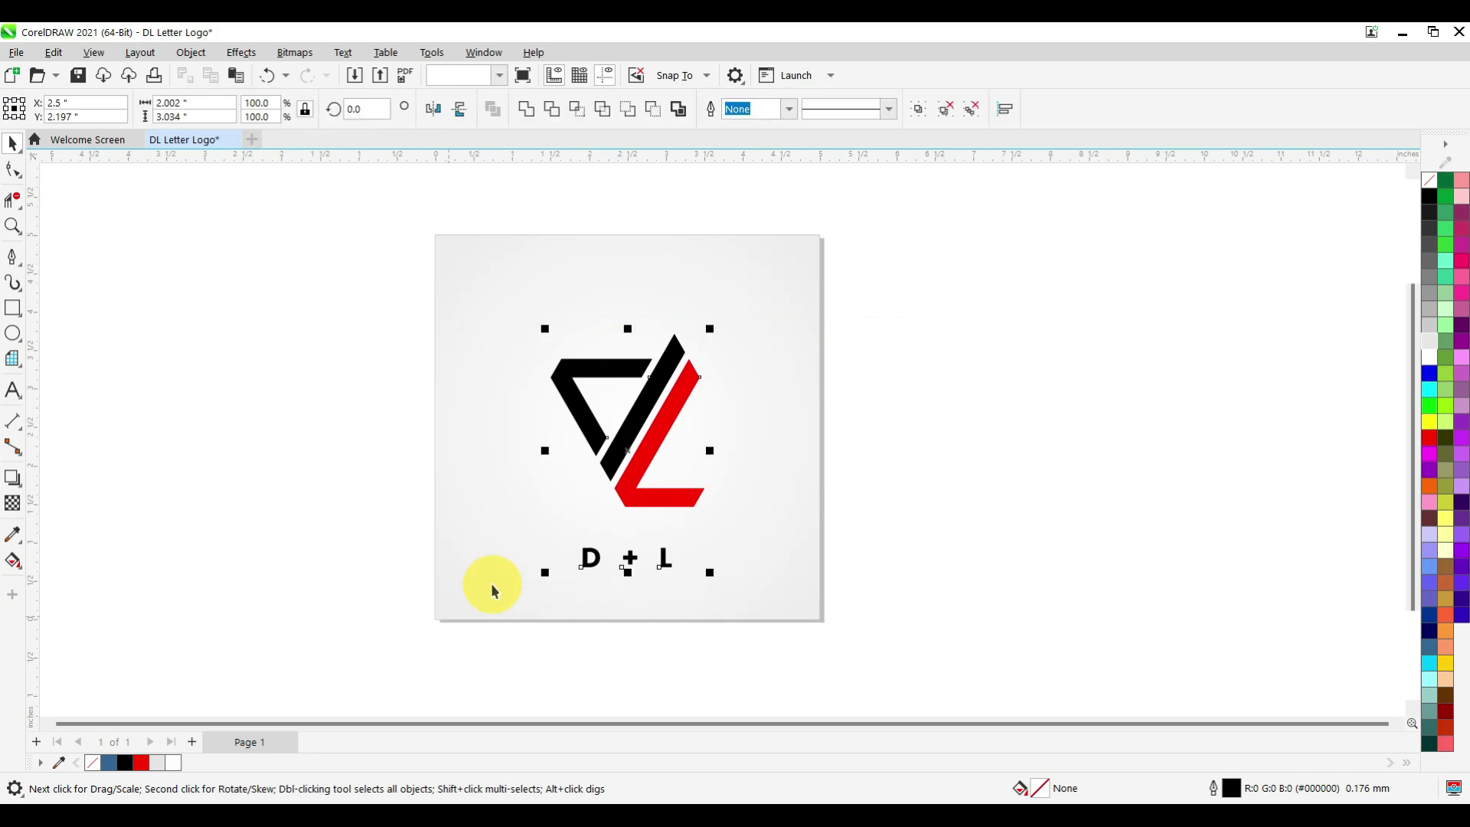
pyautogui.moveTo(597, 512); pyautogui.dragTo(618, 472)
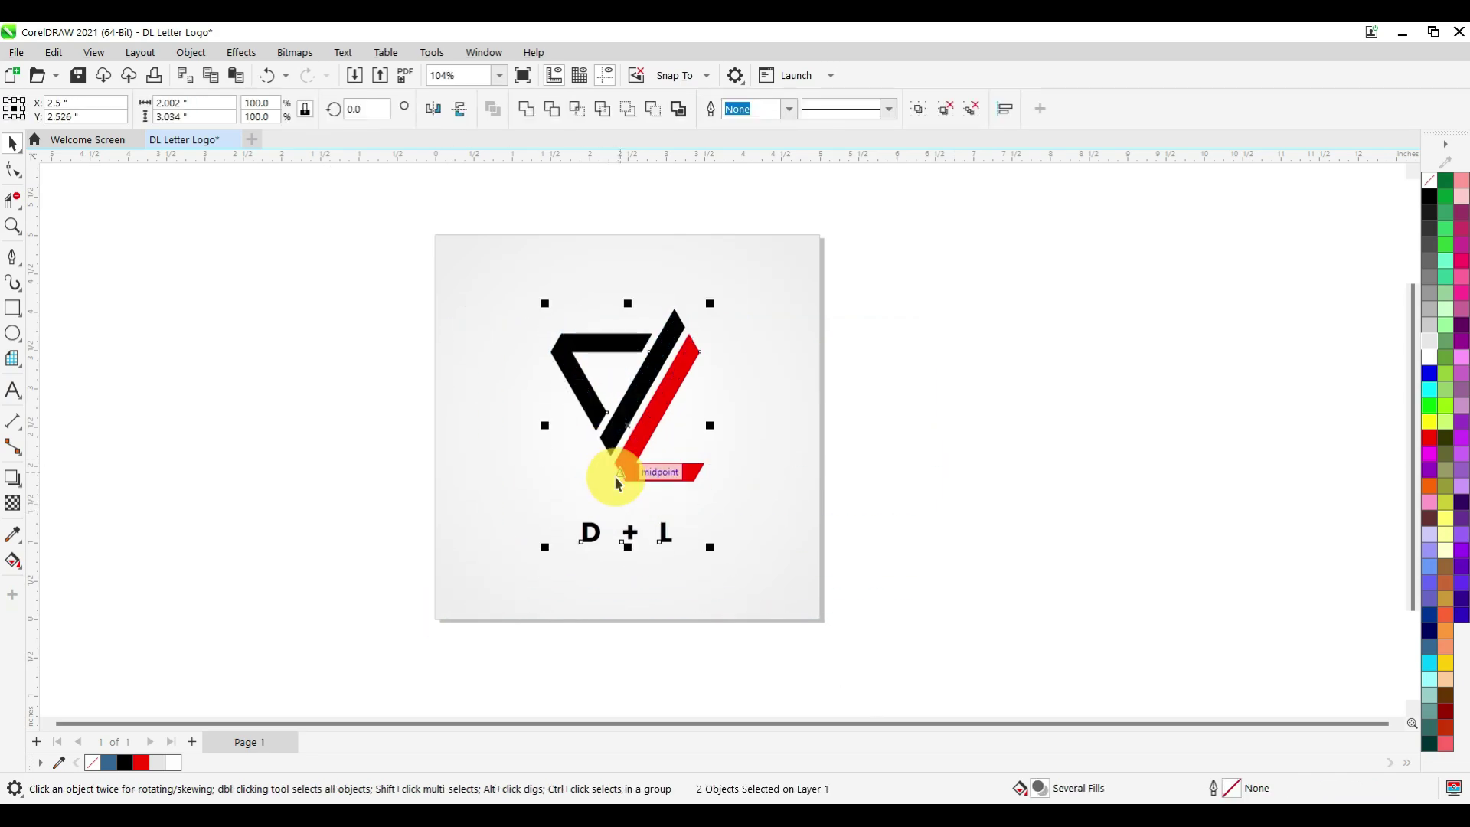
pyautogui.click(960, 474)
pyautogui.scroll(2, 963, 477)
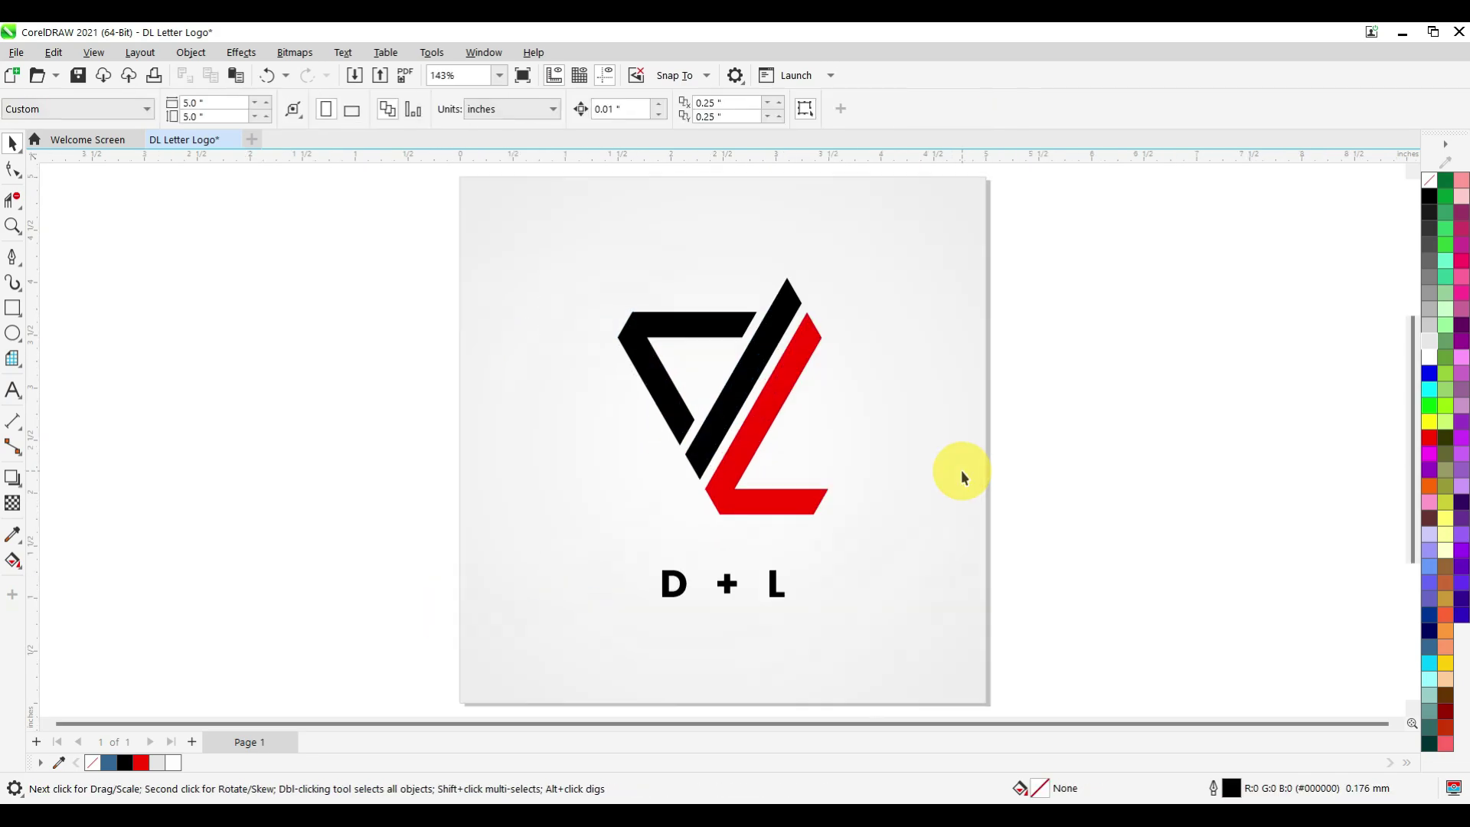